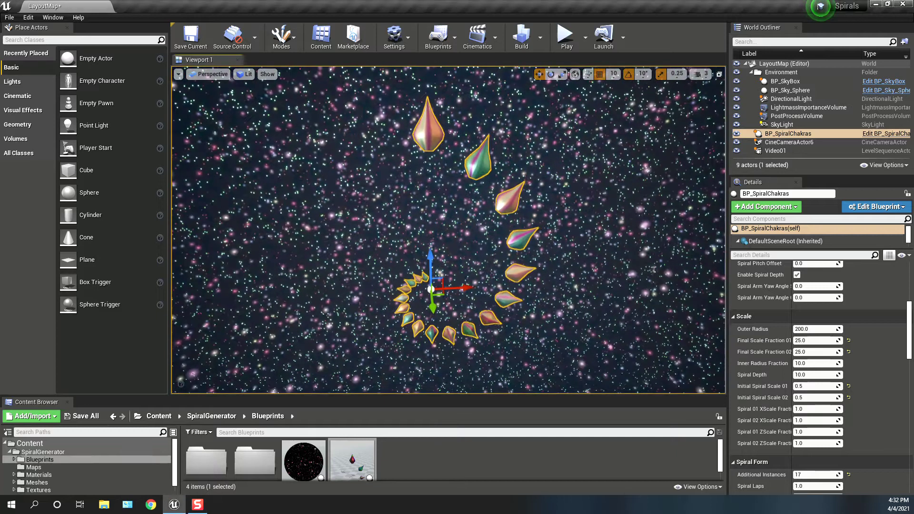
- Examine the selected spiral from different viewpoints and look through its Shifts, Scale and Spiral Form settings
right_click_drag(449, 230, 445, 230)
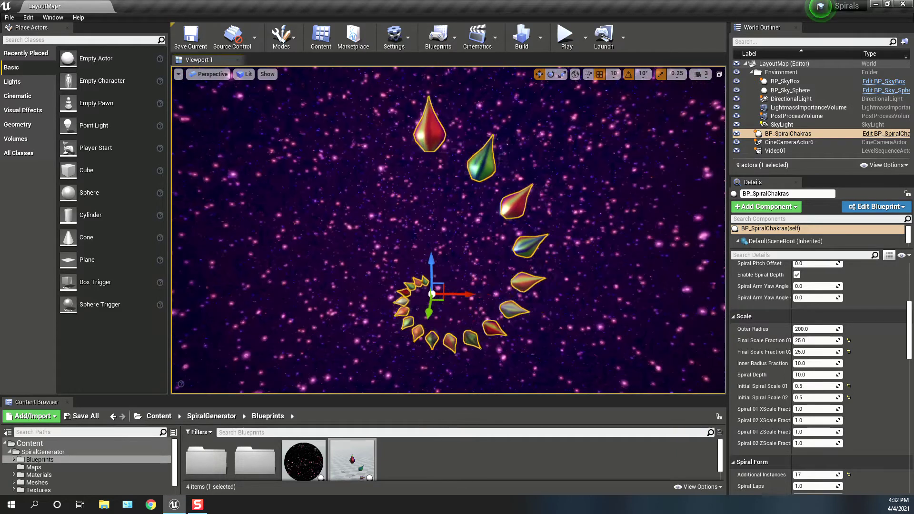
key("d")
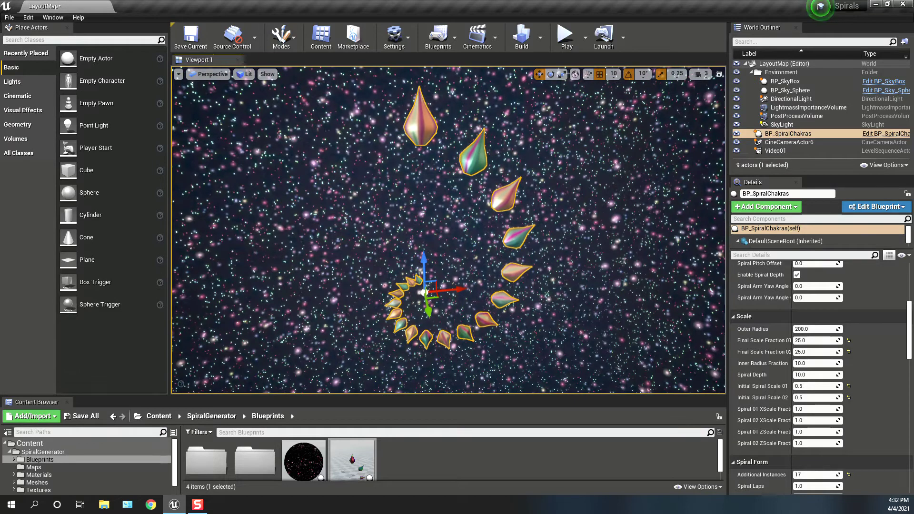
key("s")
key("e")
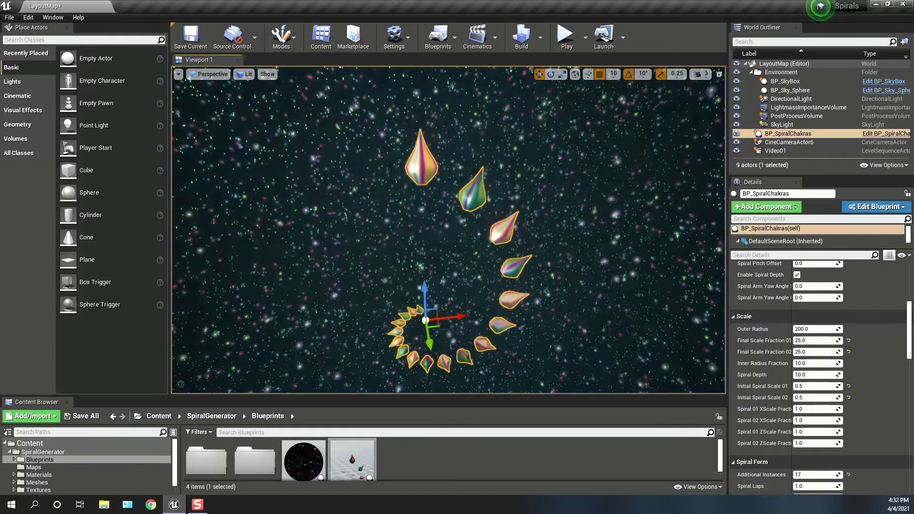
key("w")
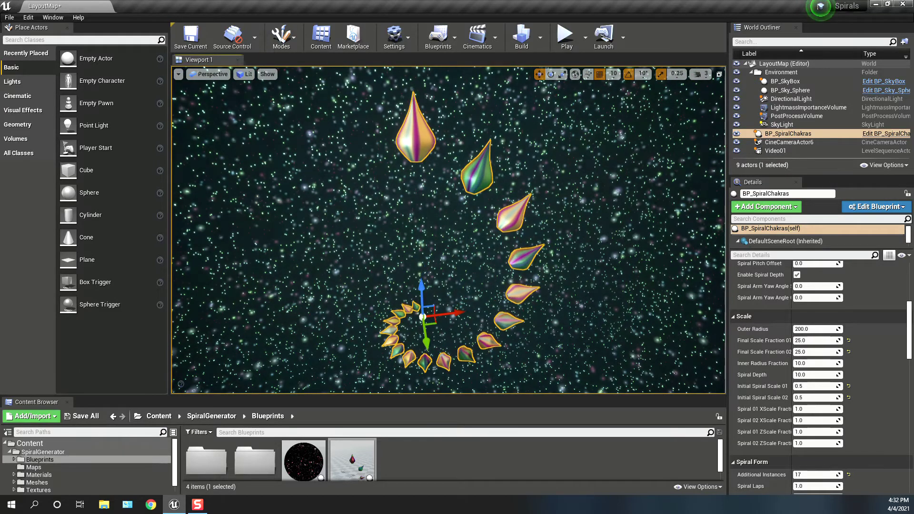
key("q")
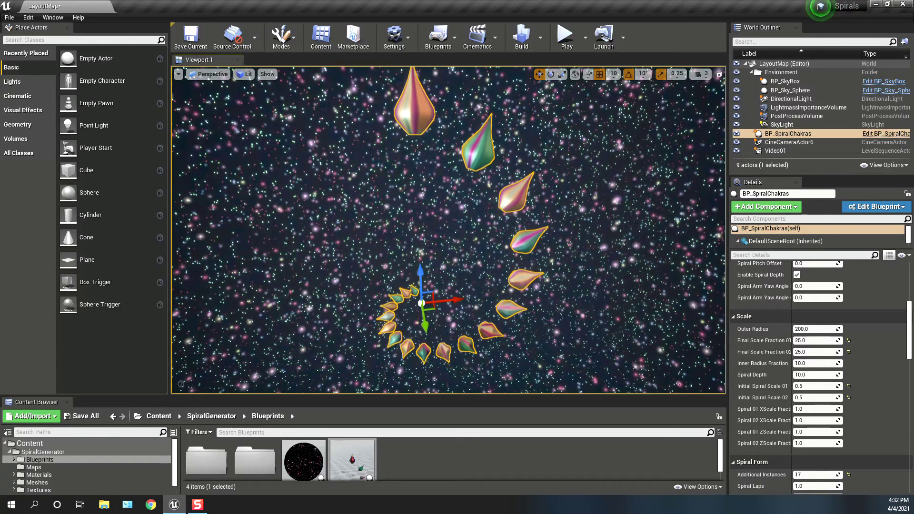
scroll(818, 371, "up", 3)
scroll(819, 371, "up", 5)
scroll(819, 371, "down", 8)
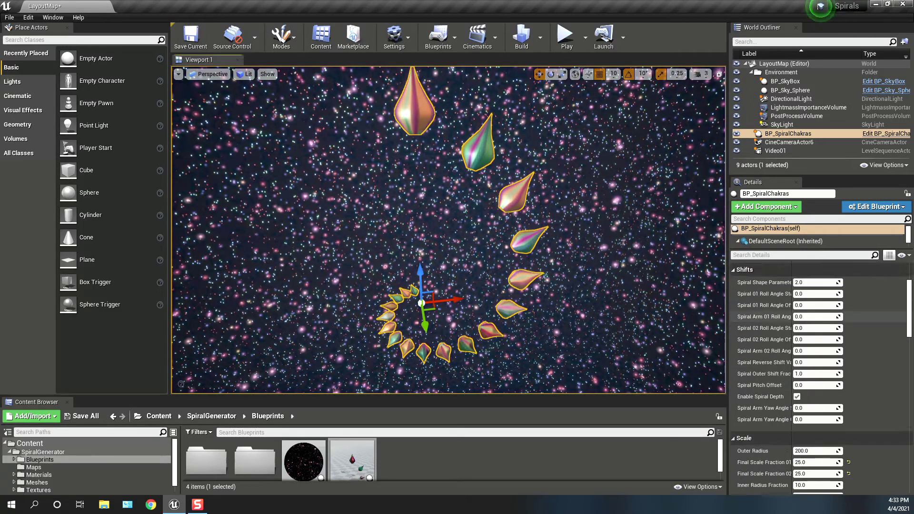
scroll(818, 317, "down", 5)
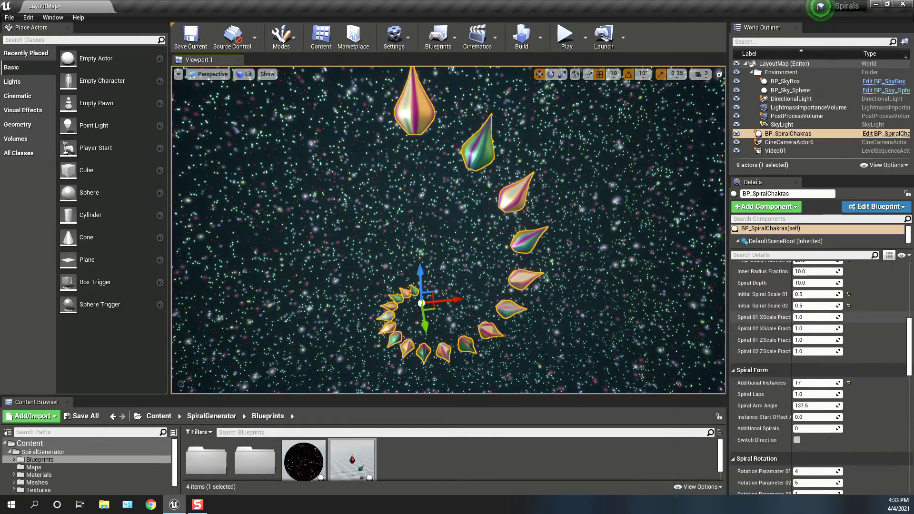
- Try Additional Instances values of 12 and 24 on the spiral
right_click_drag(618, 333, 557, 333)
scroll(547, 333, "down", 2)
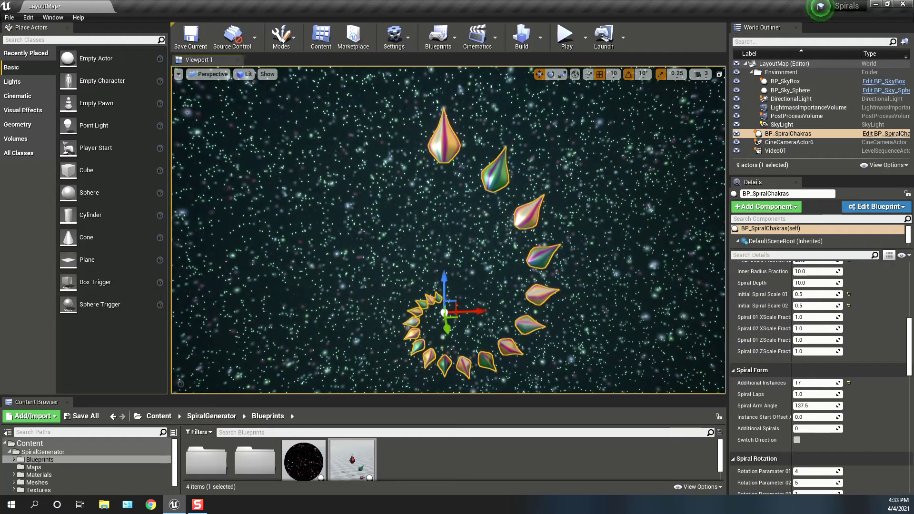
left_click(809, 382)
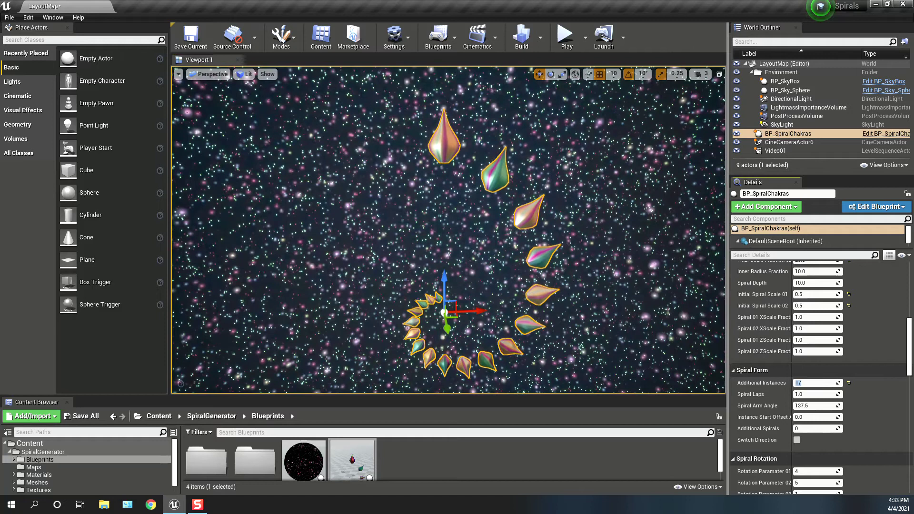
type("12")
key("Return")
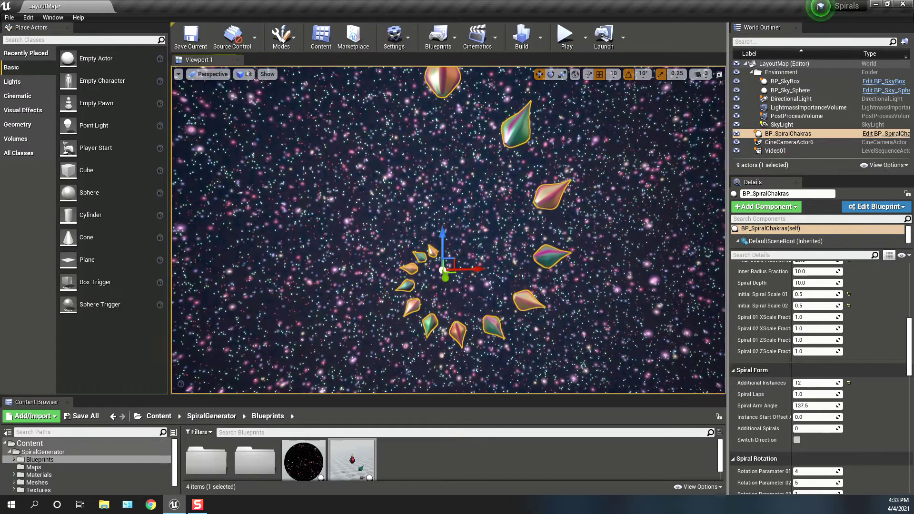
type("24")
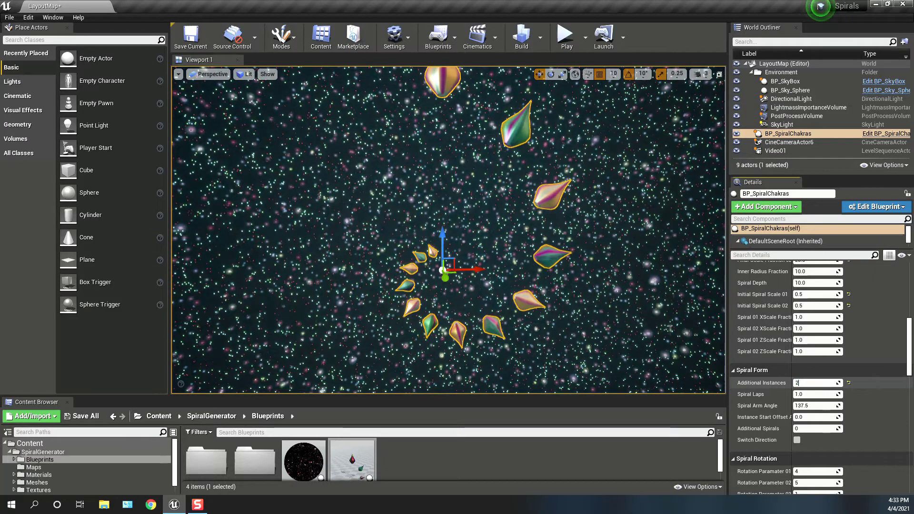
key("Return")
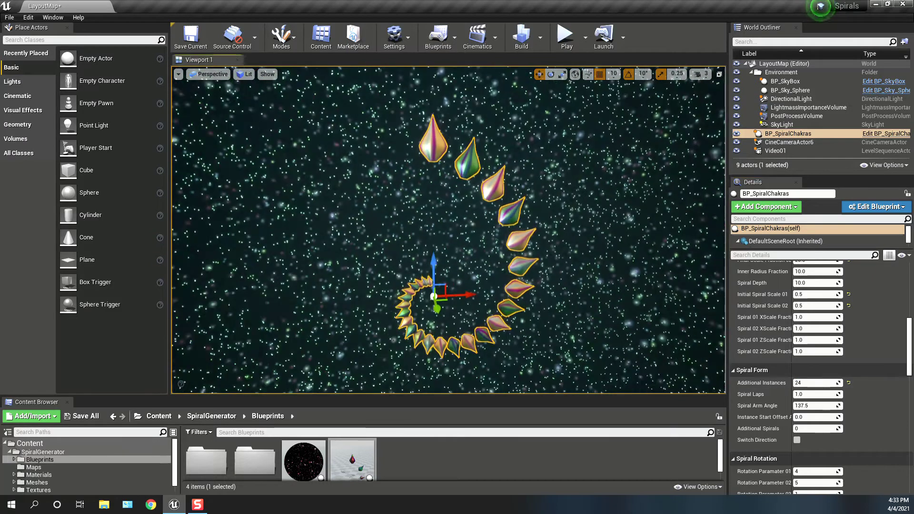
- Switch the viewport to game view and try Spiral Laps values of 2 and 3
scroll(818, 324, "up", 2)
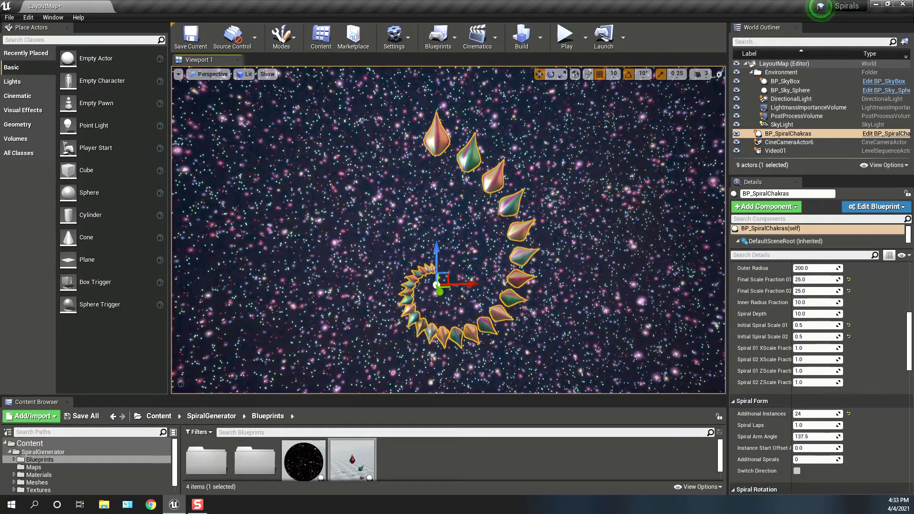
key("g")
left_click(814, 425)
type("2")
key("Return")
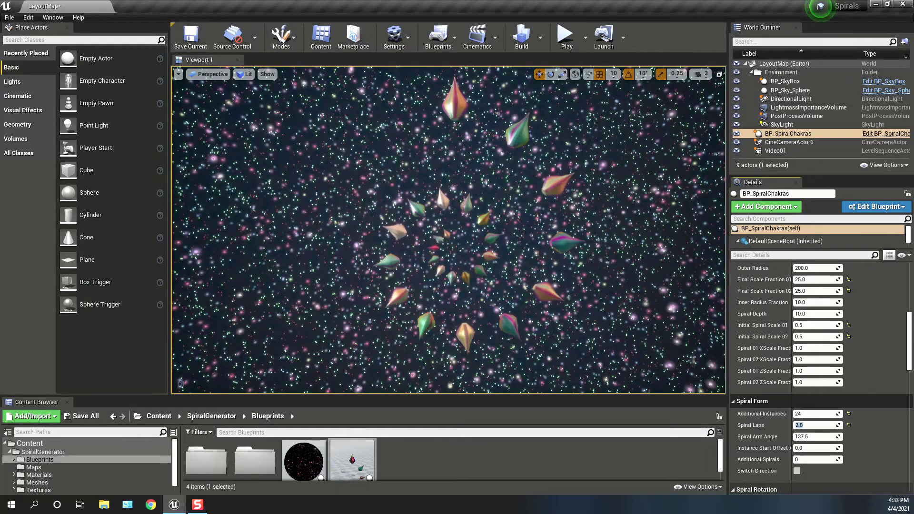
type("3")
key("Return")
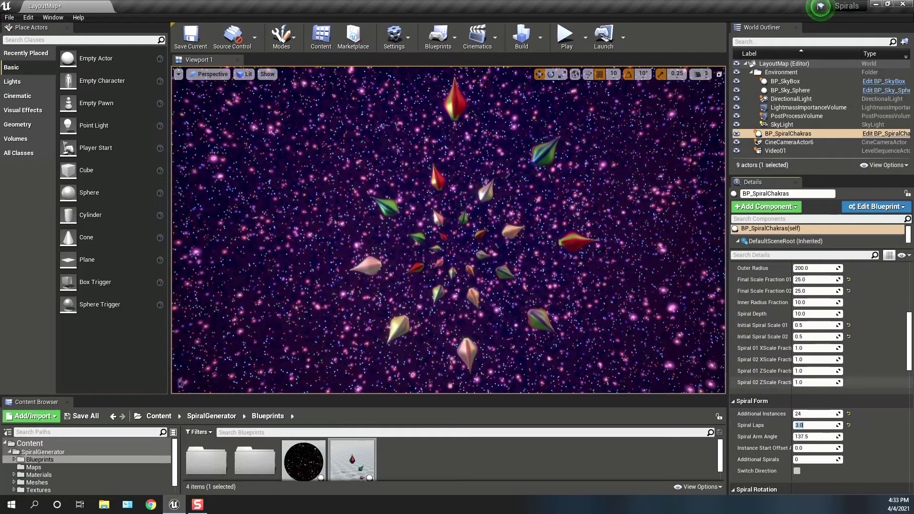
- Set the spiral's Additional Instances to 56 and its Spiral Laps to 1
left_click(822, 414)
type("56")
key("Return")
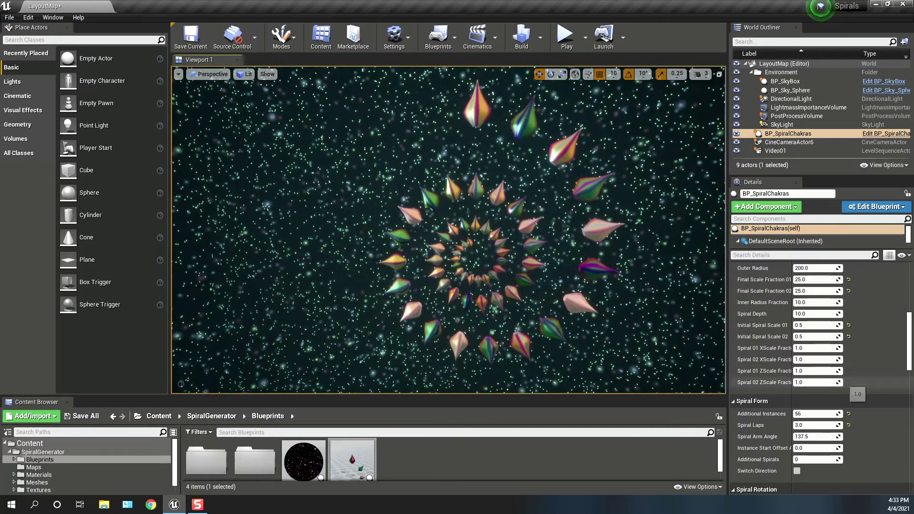
left_click(816, 425)
type("1")
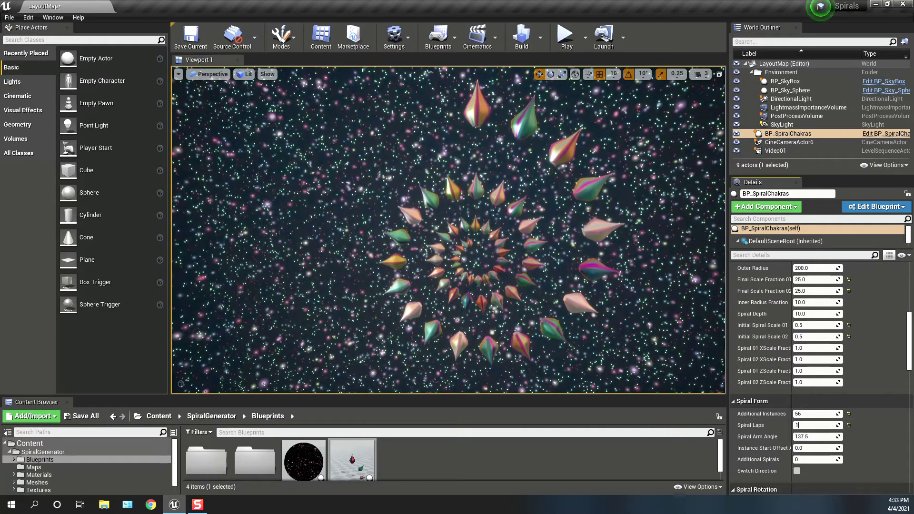
key("Return")
- Set both Final Scale Fraction 01 and Final Scale Fraction 02 of the spiral to 50
scroll(821, 378, "up", 3)
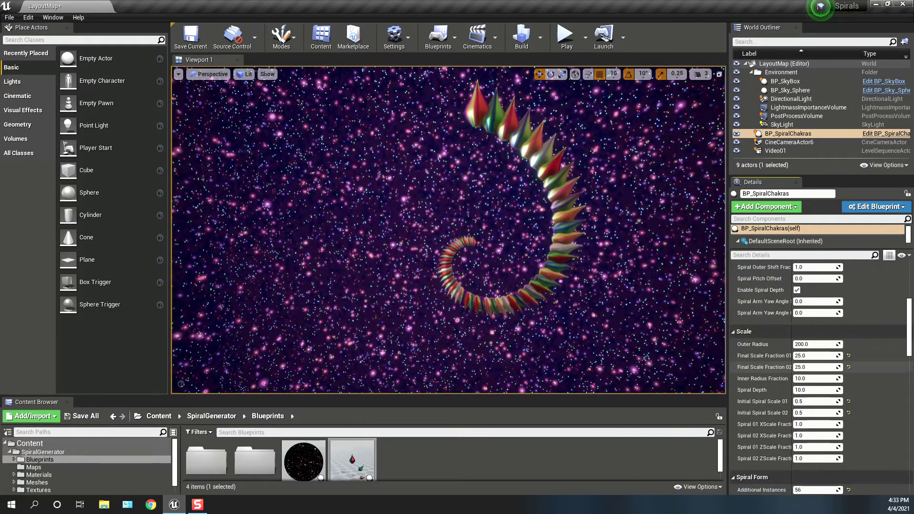
scroll(821, 377, "up", 1)
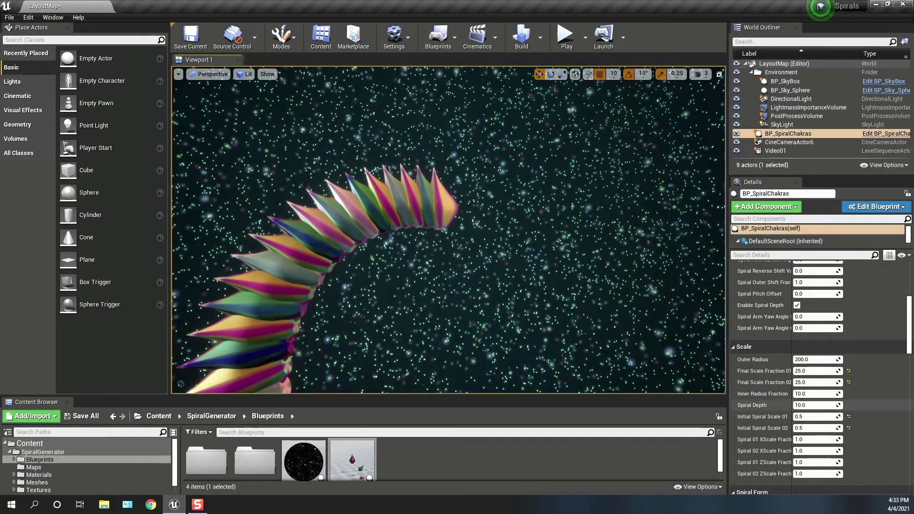
left_click(809, 370)
type("50")
key("Return")
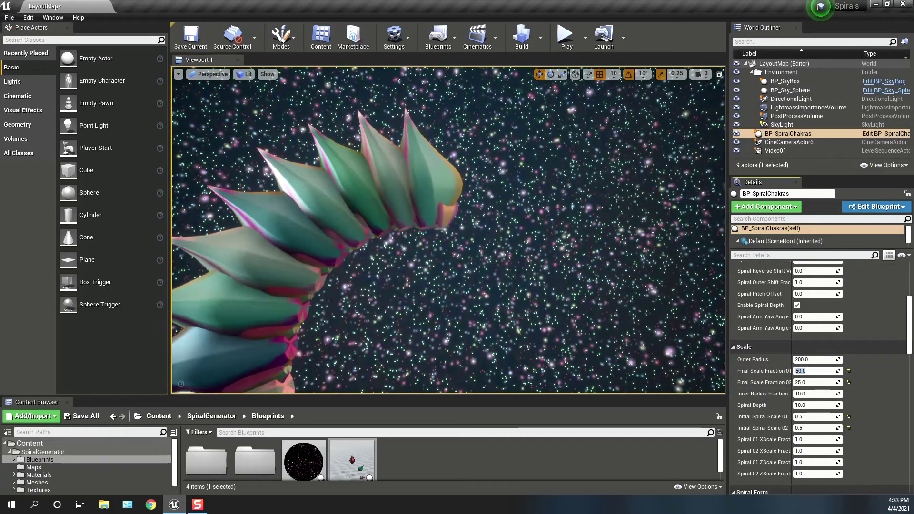
left_click(828, 383)
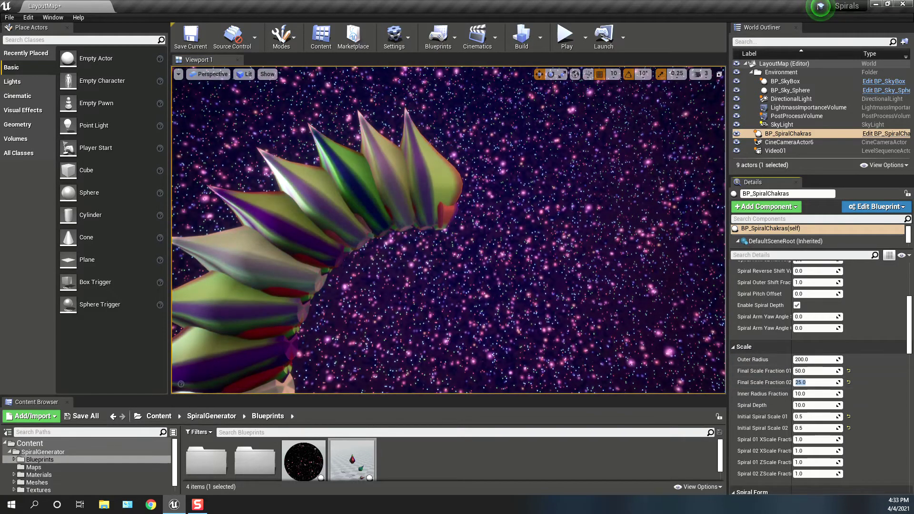
type("50")
key("Return")
- Raise Additional Spirals through 1, 2, 3 and 11, ending at 12
mouse_move(448, 230)
right_mouse_down()
mouse_move(448, 252)
mouse_move(448, 229)
right_mouse_up()
key("s")
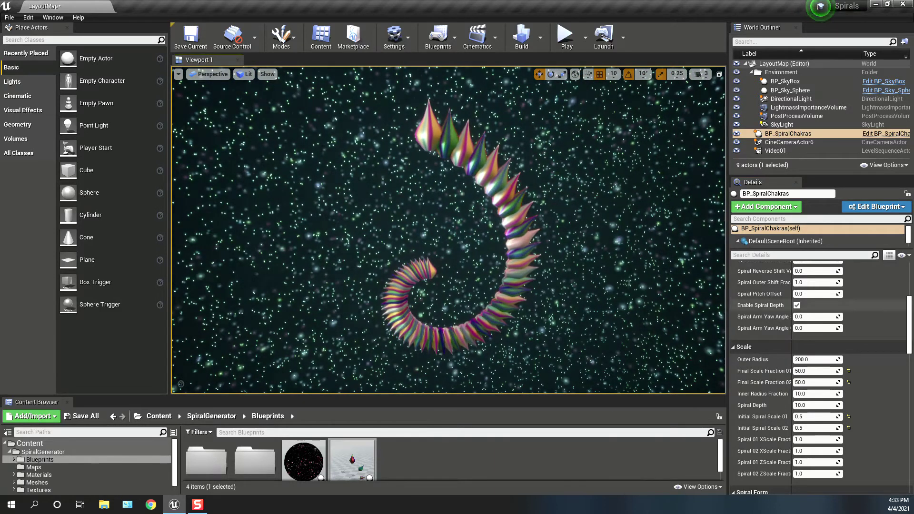
scroll(761, 305, "down", 5)
scroll(819, 376, "down", 3)
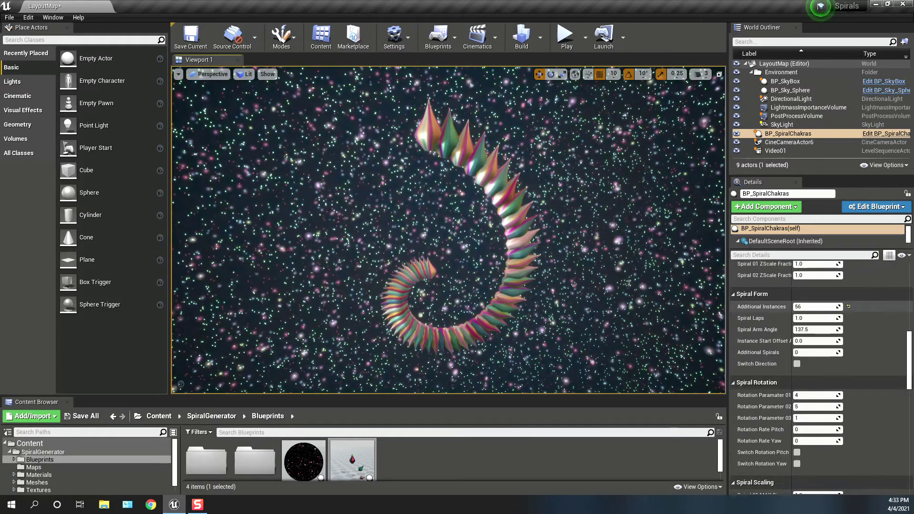
left_click(815, 352)
type("1")
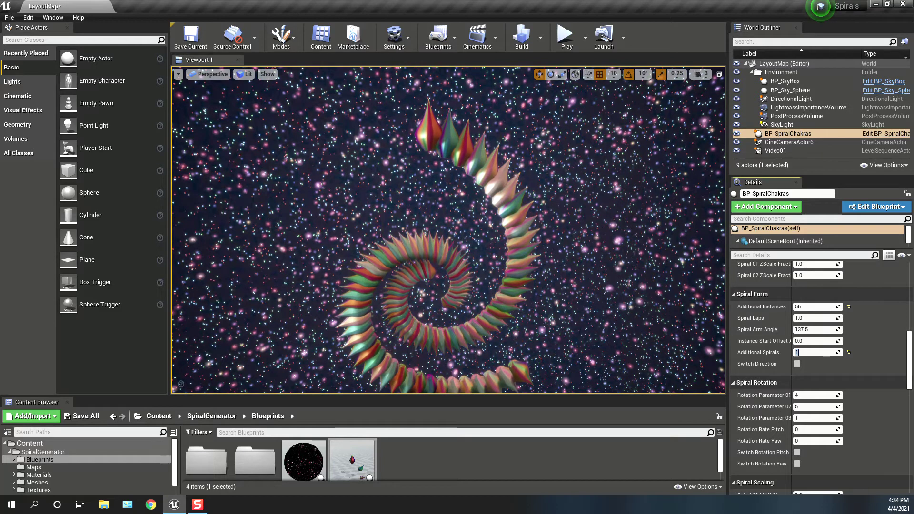
key("BackSpace")
type("2")
type("3")
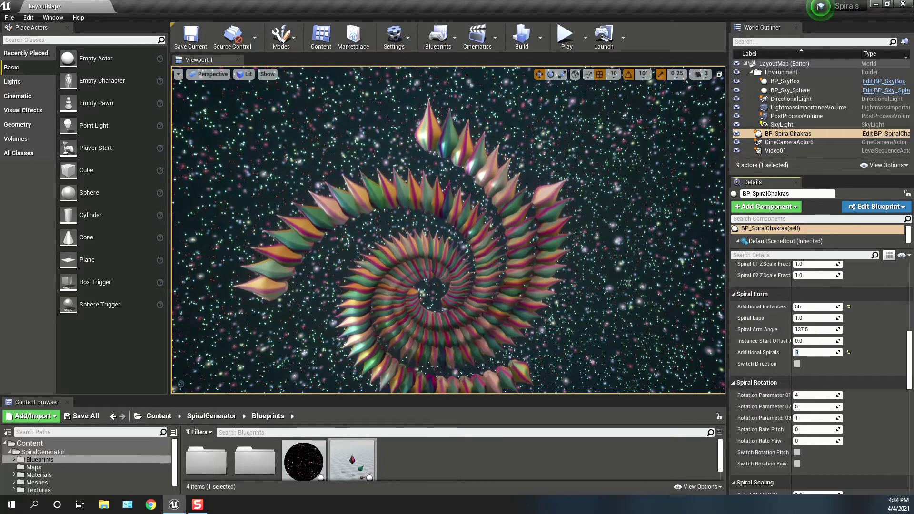
type("11")
right_click_drag(449, 230, 429, 297)
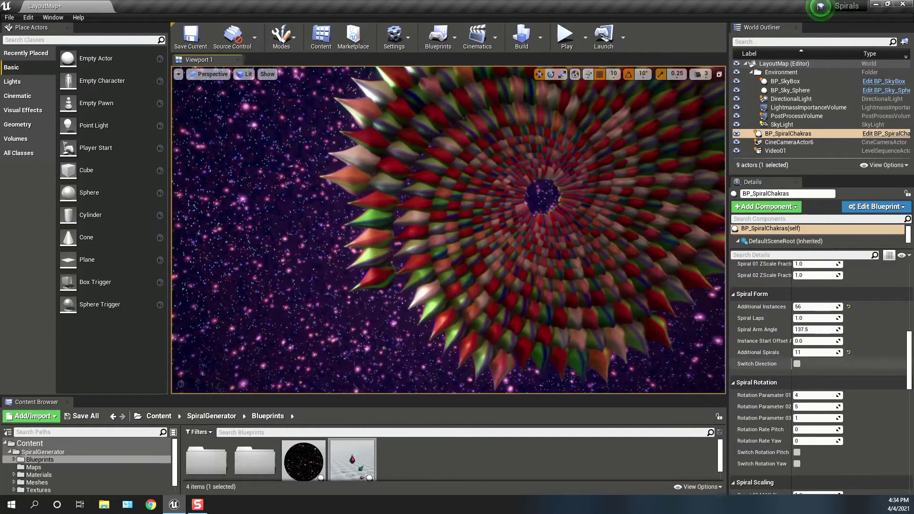
left_click_drag(809, 352, 814, 353)
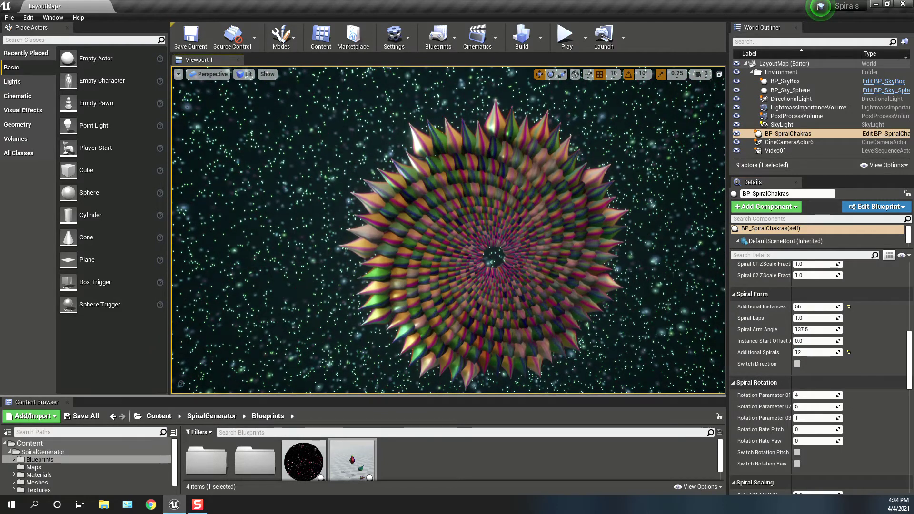
- Enlarge the viewport by shrinking the Content Browser and set the spiral's Spiral Depth to -300
left_click_drag(333, 395, 333, 455)
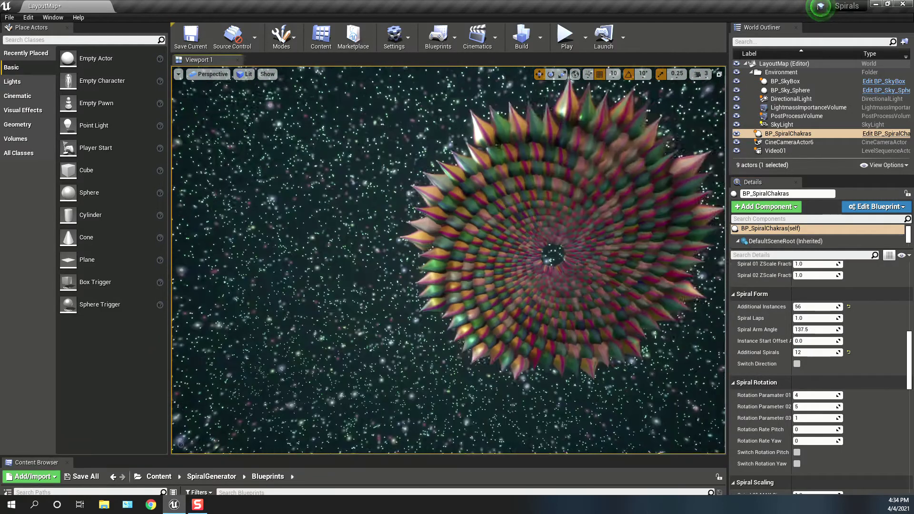
scroll(818, 357, "up", 4)
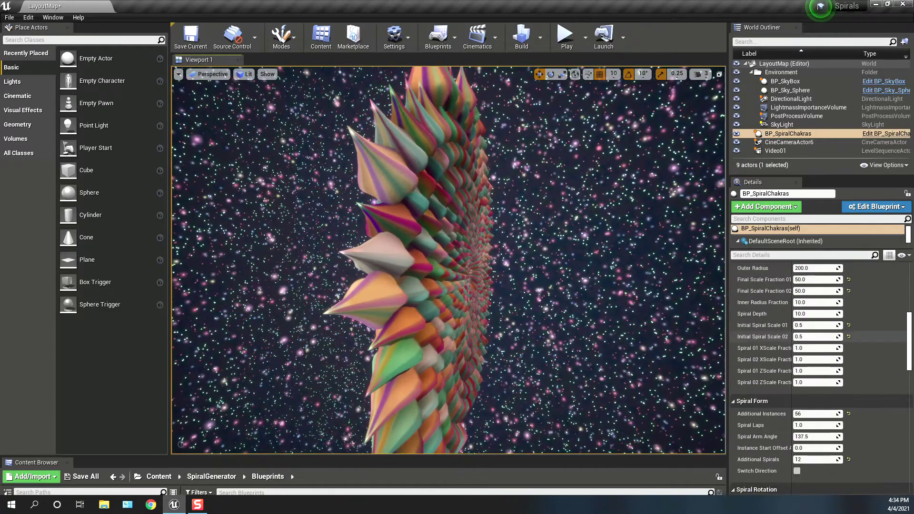
scroll(819, 357, "up", 2)
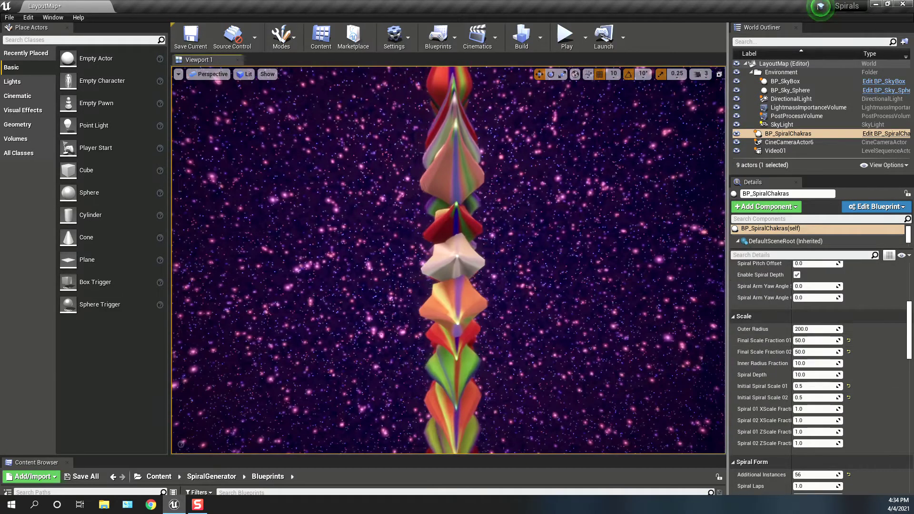
left_click(815, 375)
type("-300")
key("Return")
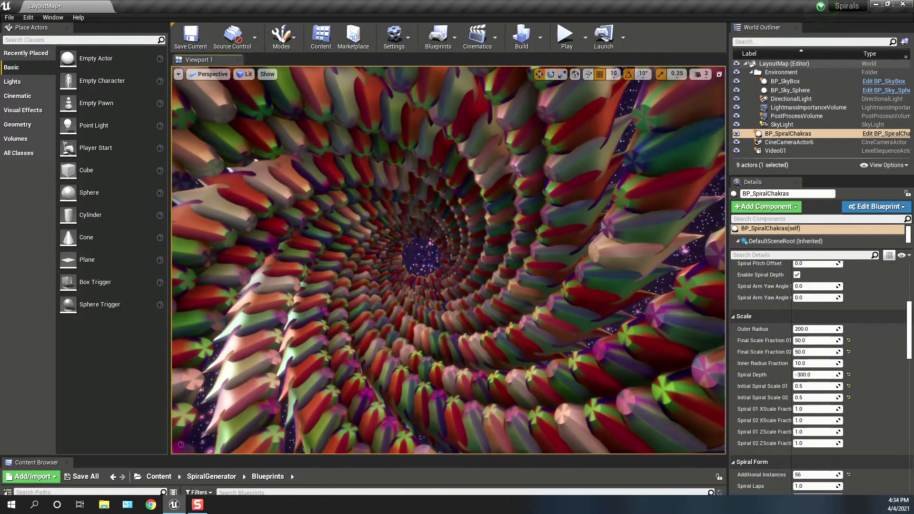
- Set the spiral's Inner Radius Fraction to 30 and view the whole shape from the front
left_click(809, 363)
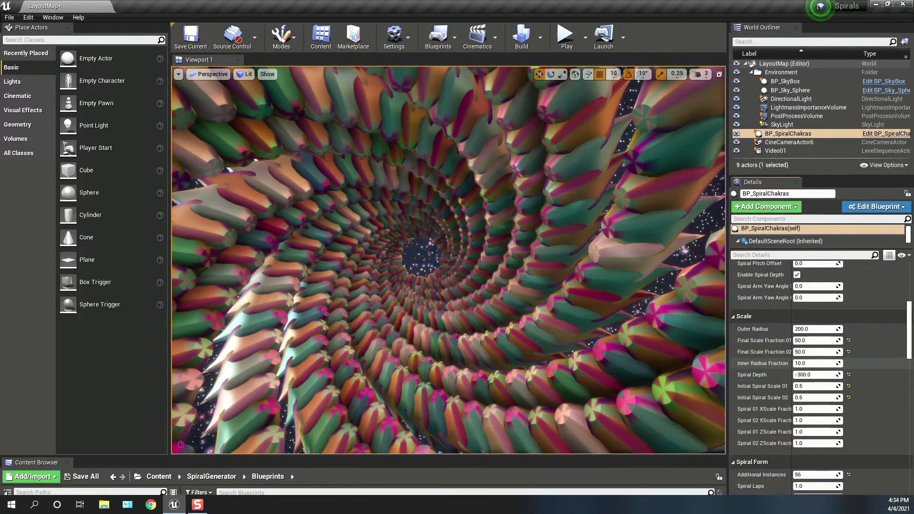
type("30")
key("Return")
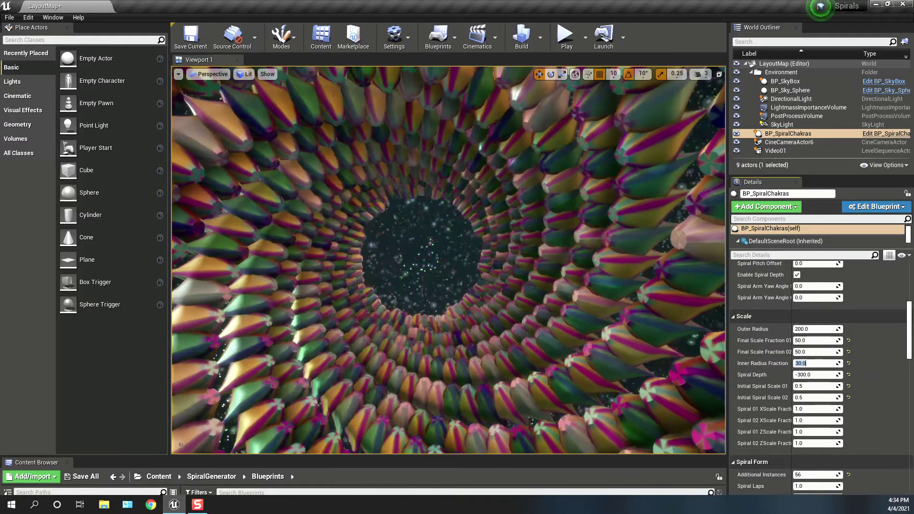
left_click_drag(448, 260, 440, 362)
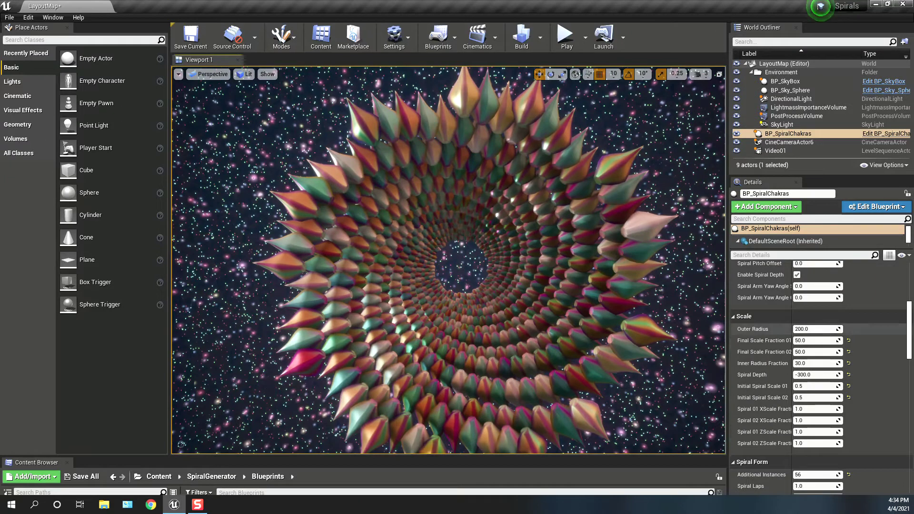
scroll(771, 340, "down", 4)
scroll(771, 340, "down", 1)
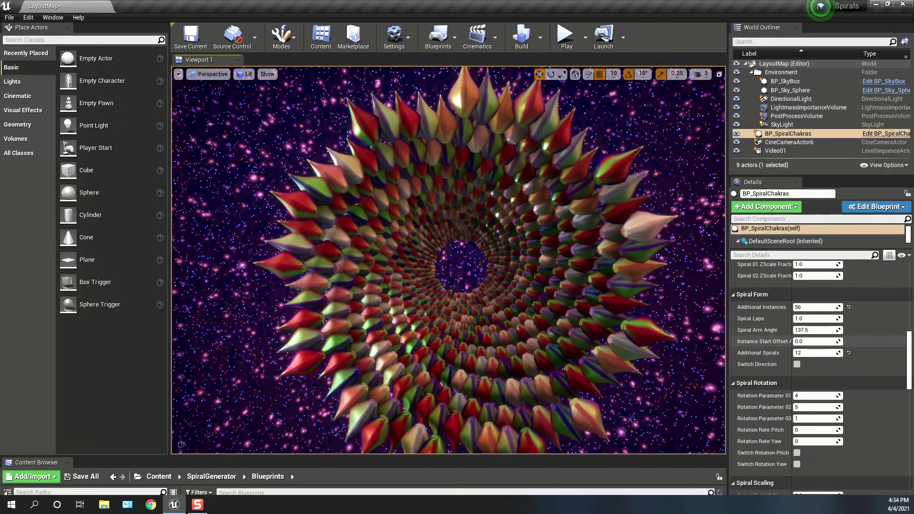
- Set the spiral's Rotation Rate Pitch to 5 and play the level briefly to preview the rotation
scroll(771, 346, "down", 6)
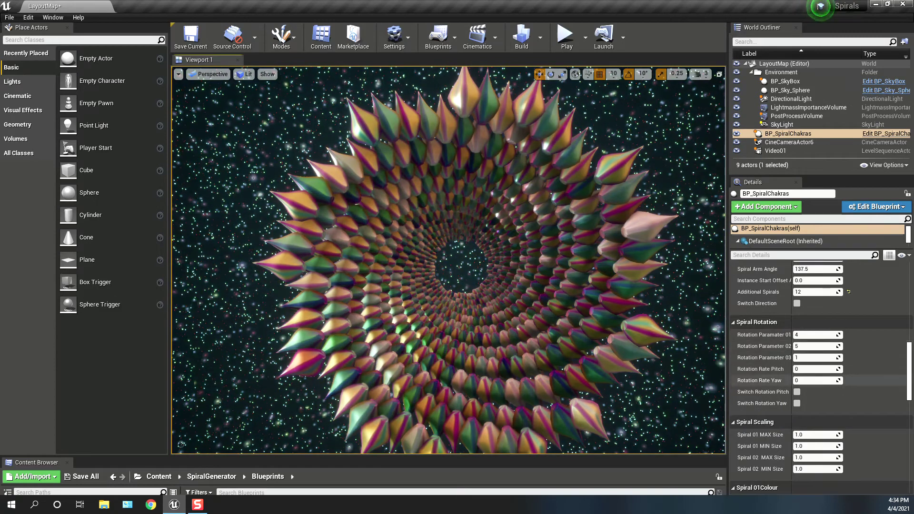
left_click(814, 369)
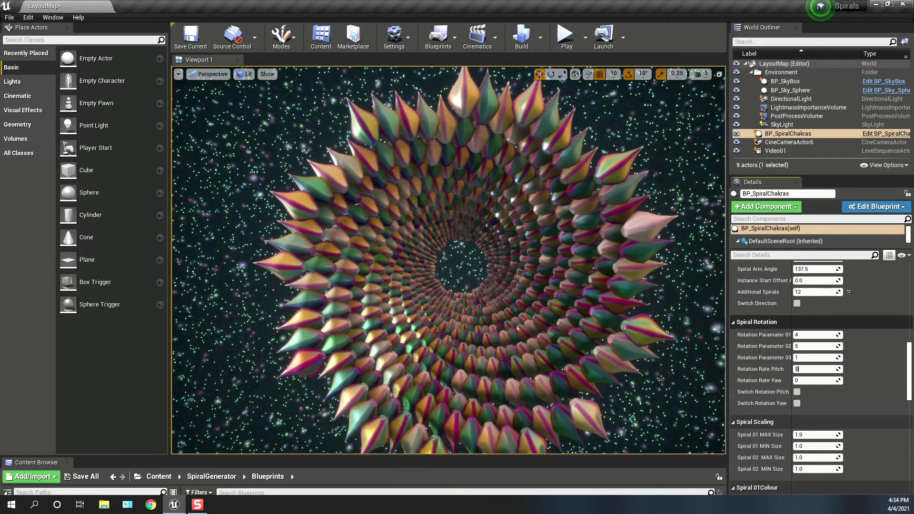
type("5")
key("Return")
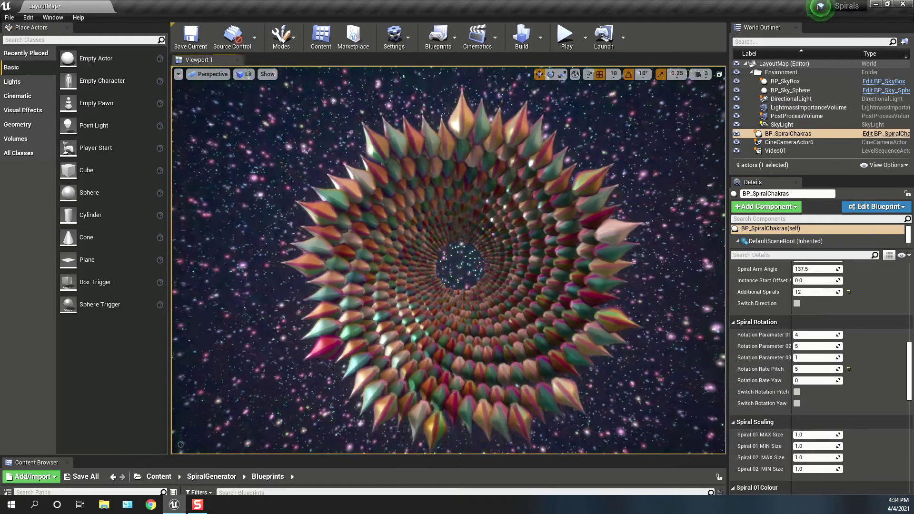
left_click(566, 35)
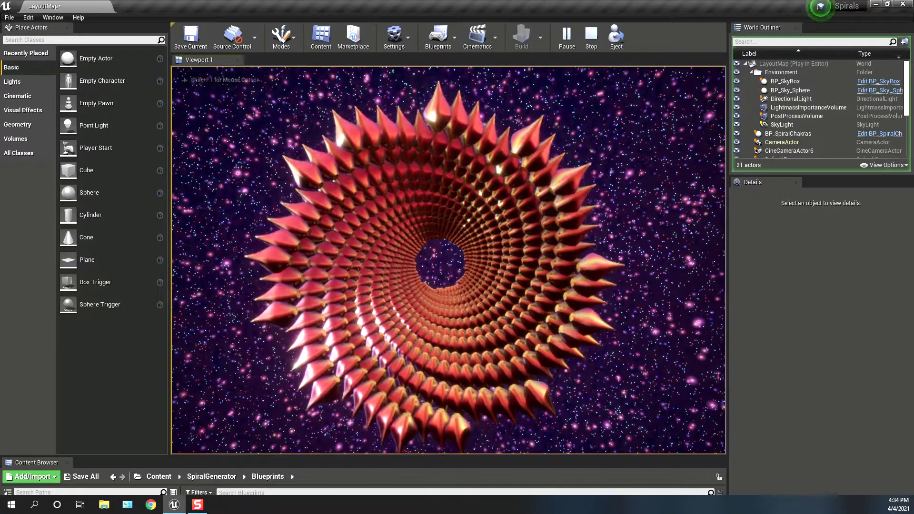
key("Escape")
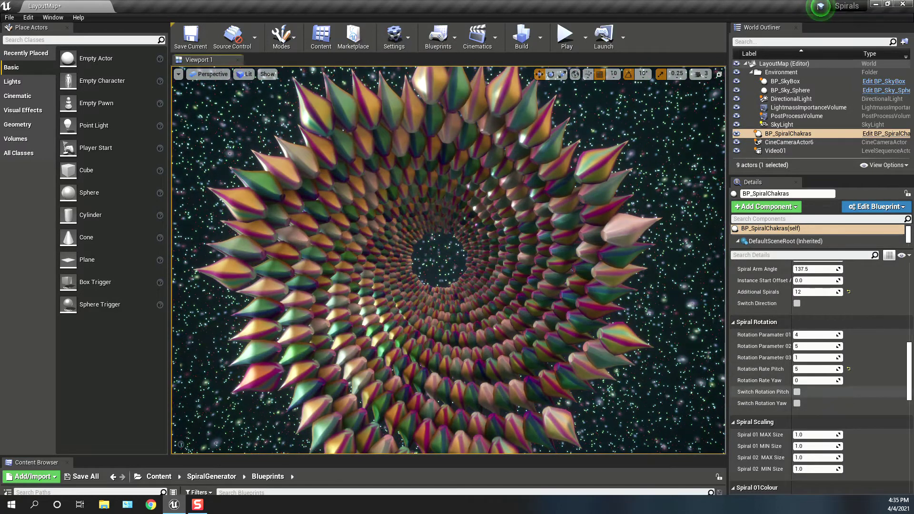
- Enable Switch Rotation Pitch on the spiral and play the level to preview the reversed rotation
left_click(797, 391)
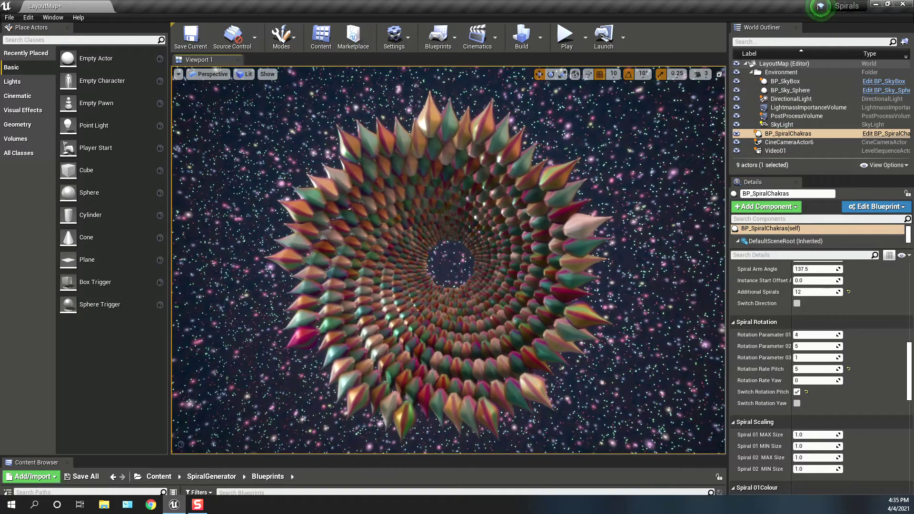
left_click(567, 38)
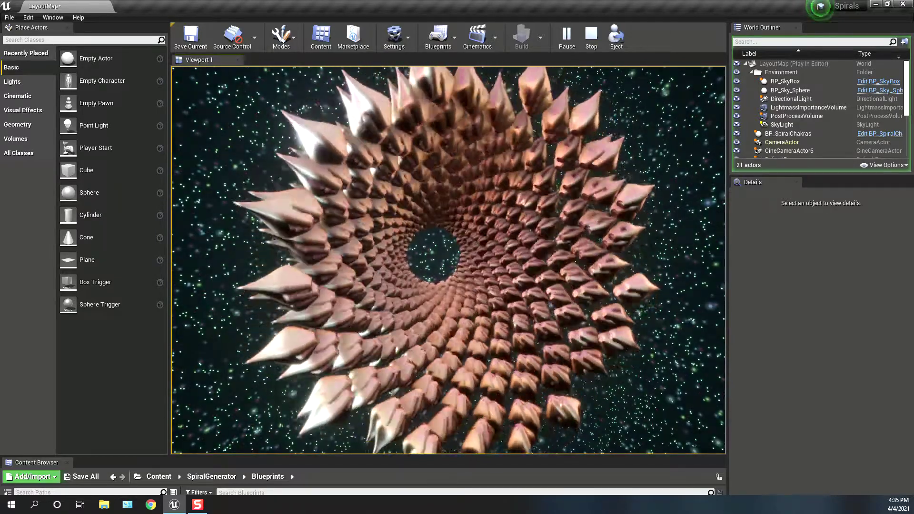
key("Escape")
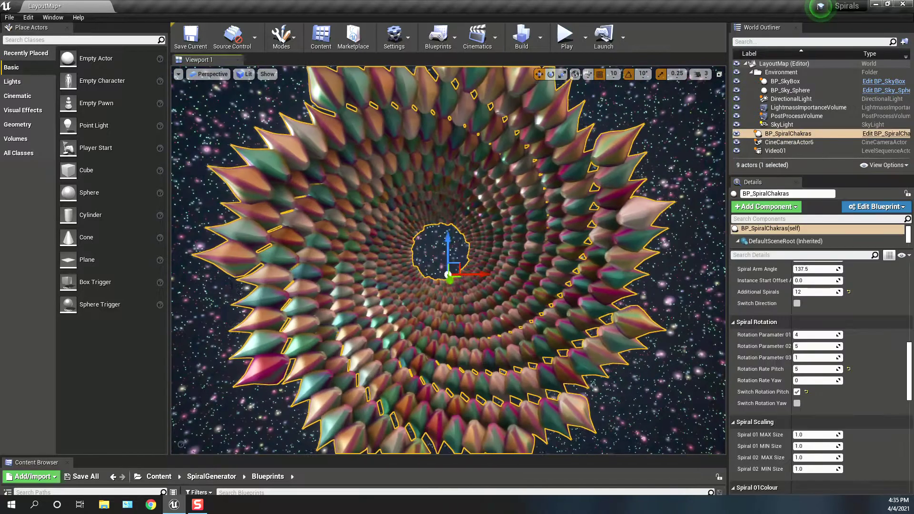
- Set Spiral 01 MAX Size to 1.1 and Spiral 01 MIN Size to 0.85, checking the result in a play preview
scroll(819, 371, "down", 3)
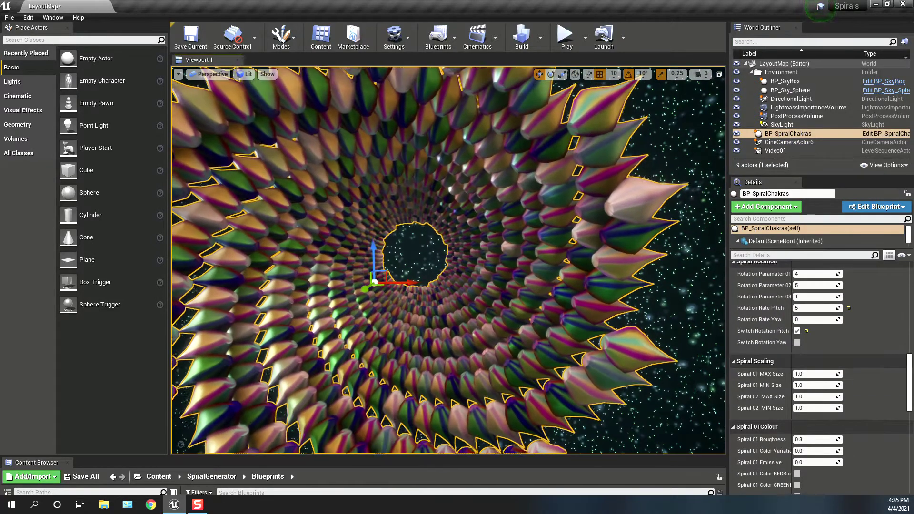
double_click(817, 374)
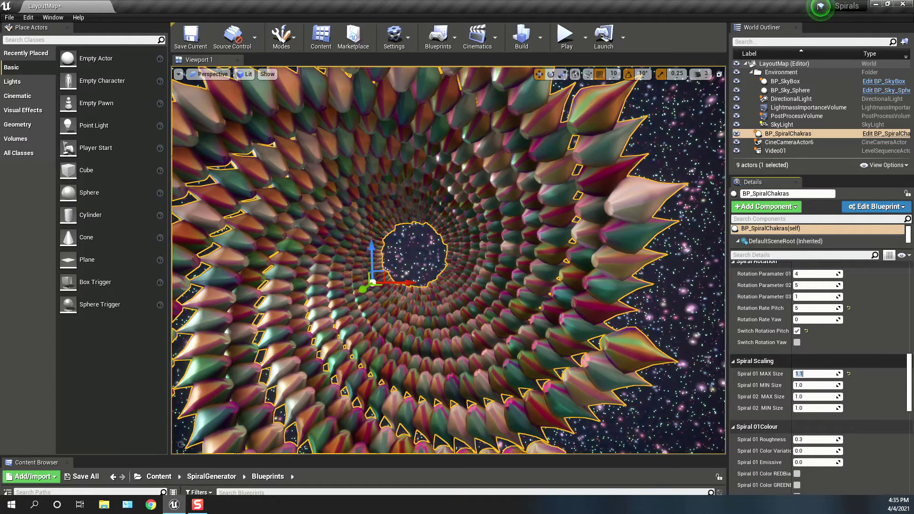
key("Tab")
type("0.85")
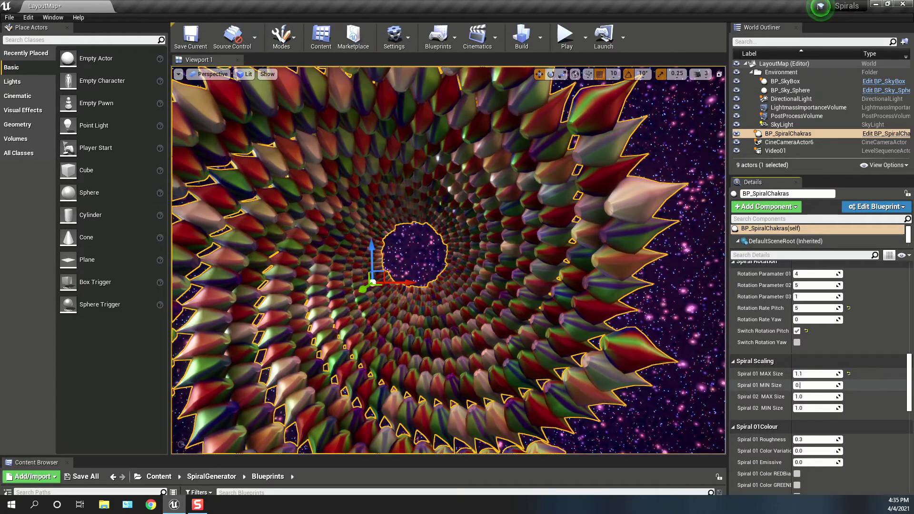
key("Return")
right_click_drag(448, 260, 421, 262)
key("s")
left_click(565, 37)
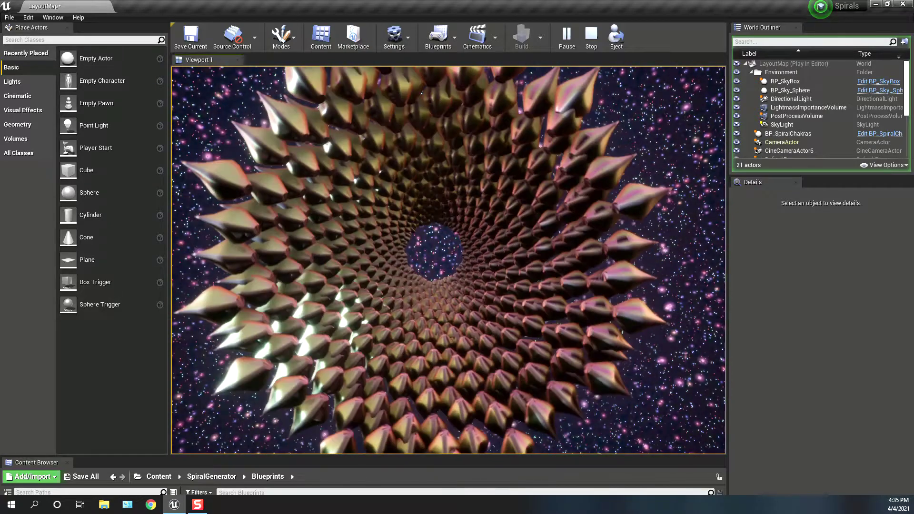
key("Escape")
- Set the spiral's Spiral 01 Roll Angle Start to 90
left_click_drag(448, 260, 455, 204)
scroll(819, 362, "up", 4)
scroll(819, 376, "up", 10)
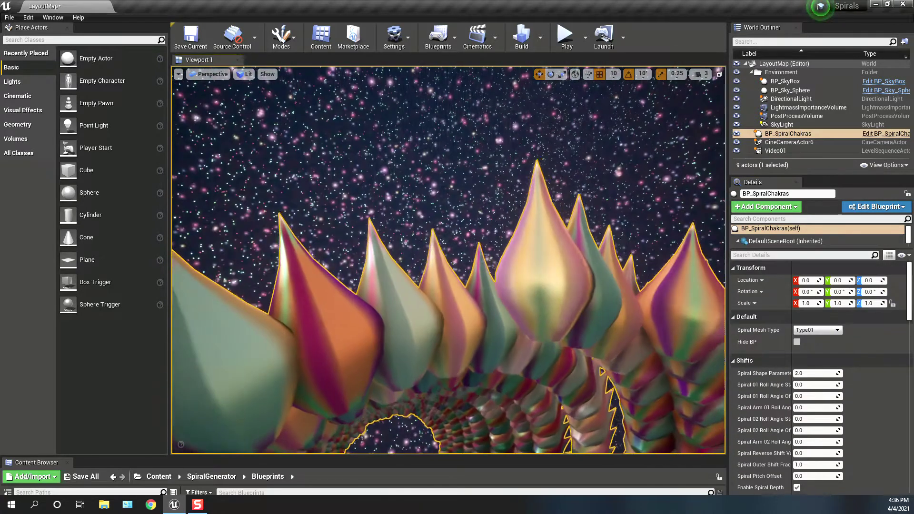
left_click(804, 384)
type("9")
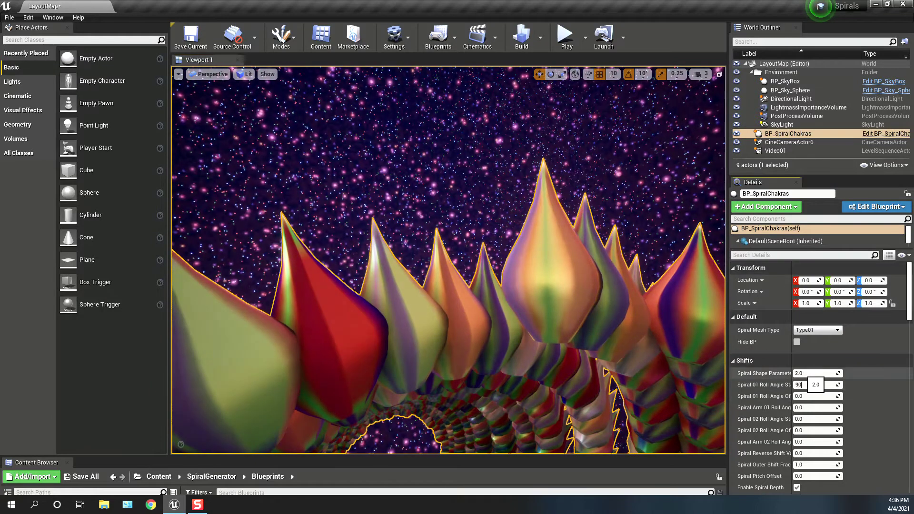
type("0")
key("Return")
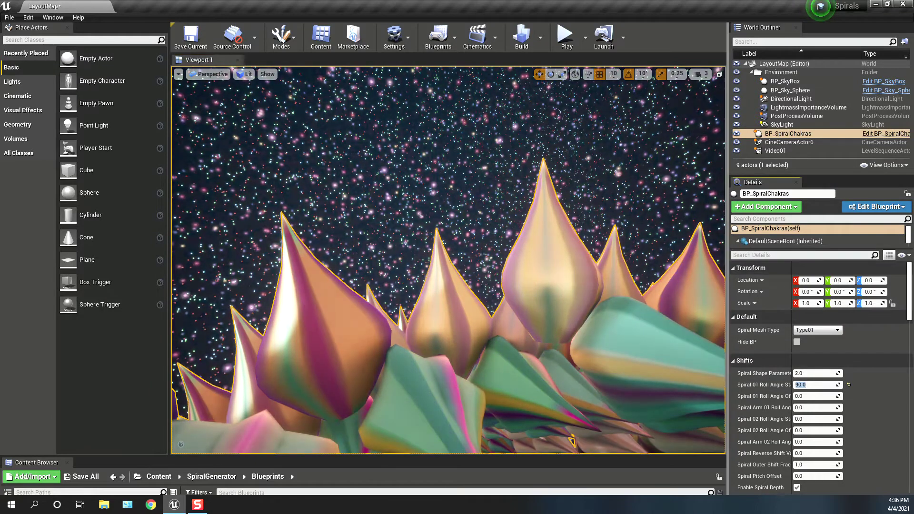
- Widen the Details area enough to read the full names of the spiral's parameters
left_click_drag(727, 361, 653, 362)
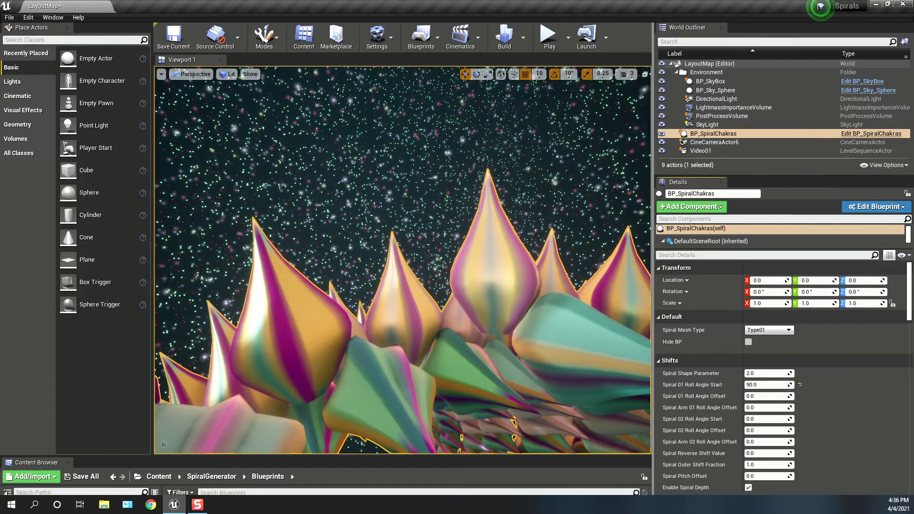
left_click_drag(743, 360, 774, 367)
left_click_drag(653, 371, 684, 371)
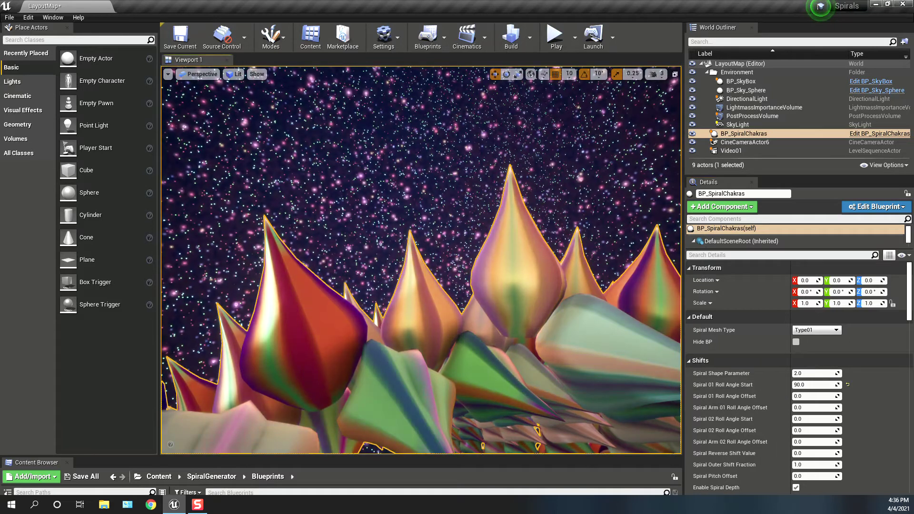
- Inspect the spiral's petals up close and set Spiral 01 Roll Angle Offset to 90
scroll(421, 260, "down", 5)
right_click_drag(422, 260, 421, 286)
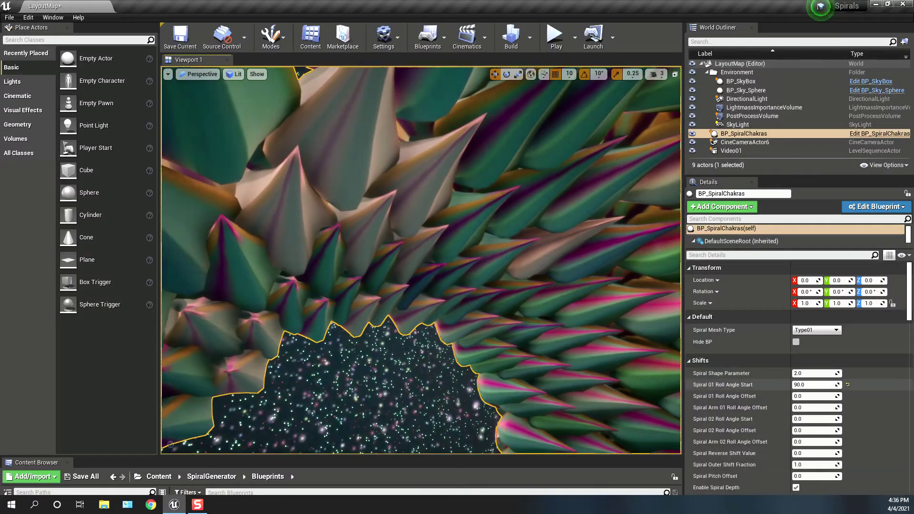
left_click(815, 396)
type("90")
key("Return")
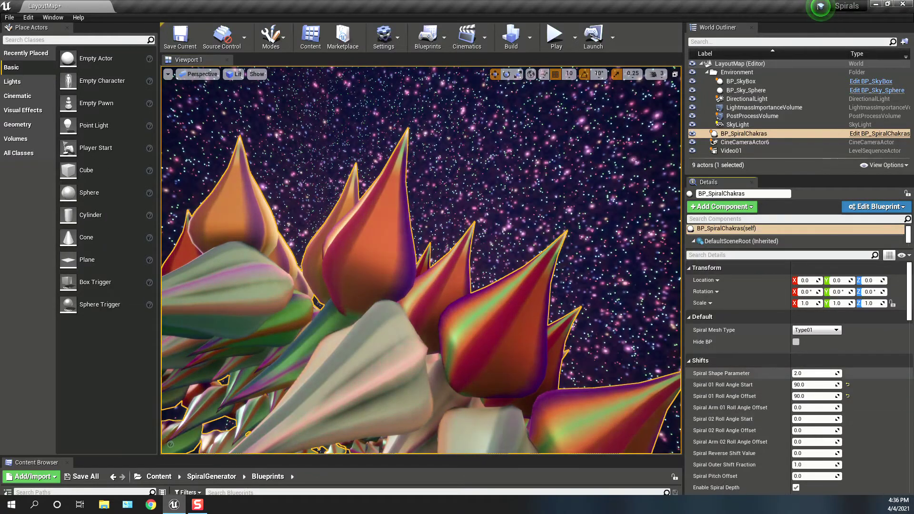
- Set the spiral's Spiral 02 Roll Angle Start to 45
left_click(815, 419)
type("45")
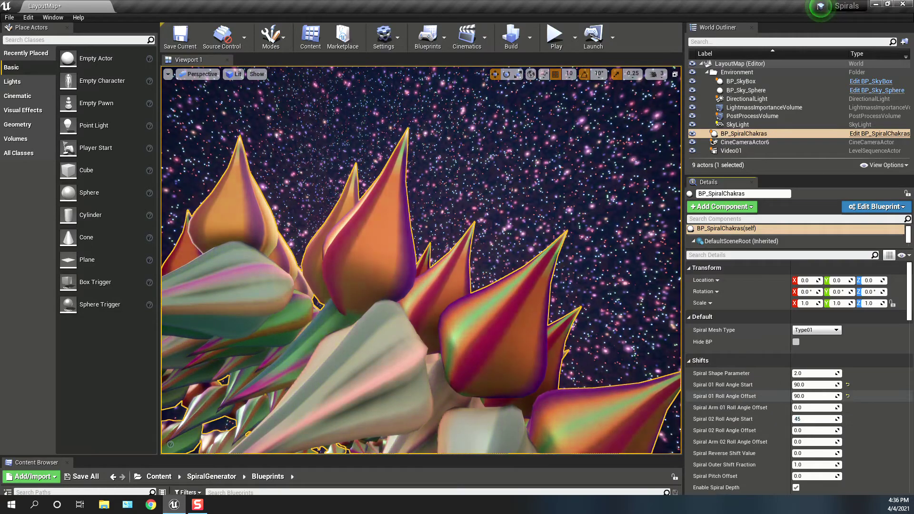
key("Return")
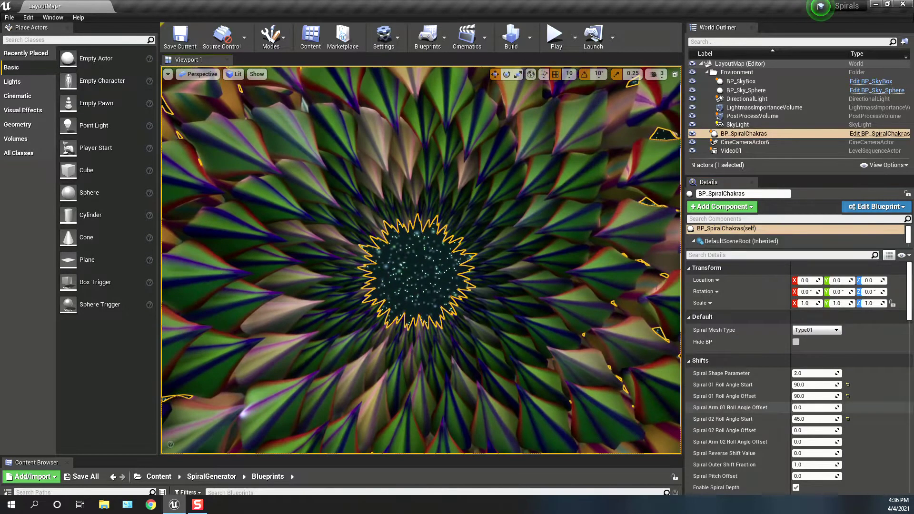
- Set Spiral 02 Roll Angle Offset to 135 and play the level to preview the rolled petals
left_click(815, 431)
type("125")
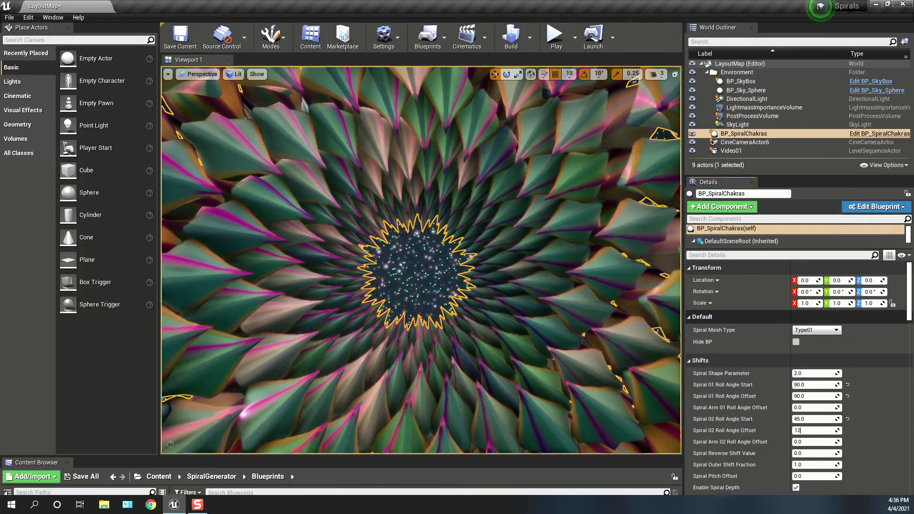
key("BackSpace")
key("BackSpace")
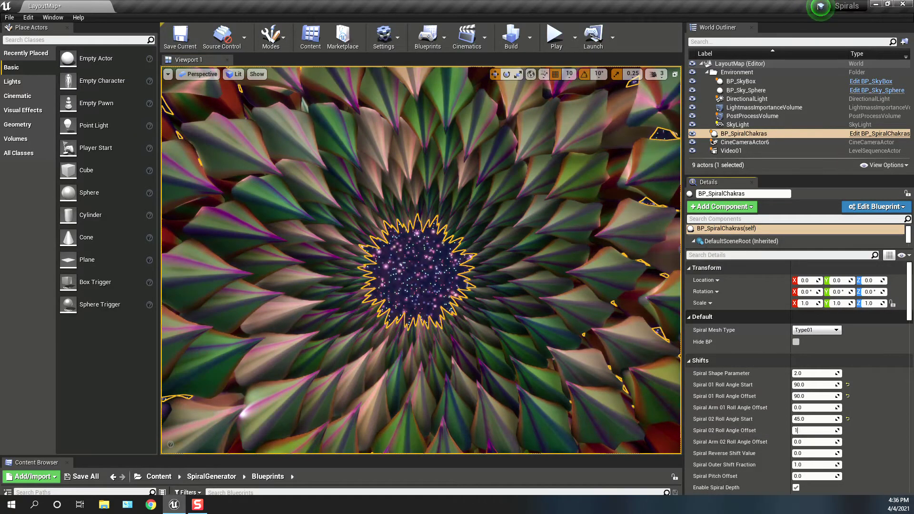
key("Return")
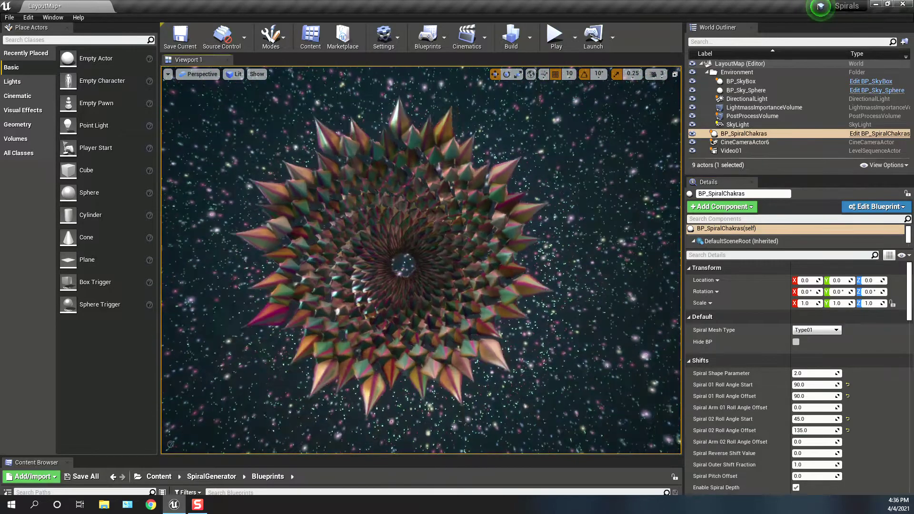
left_click(556, 37)
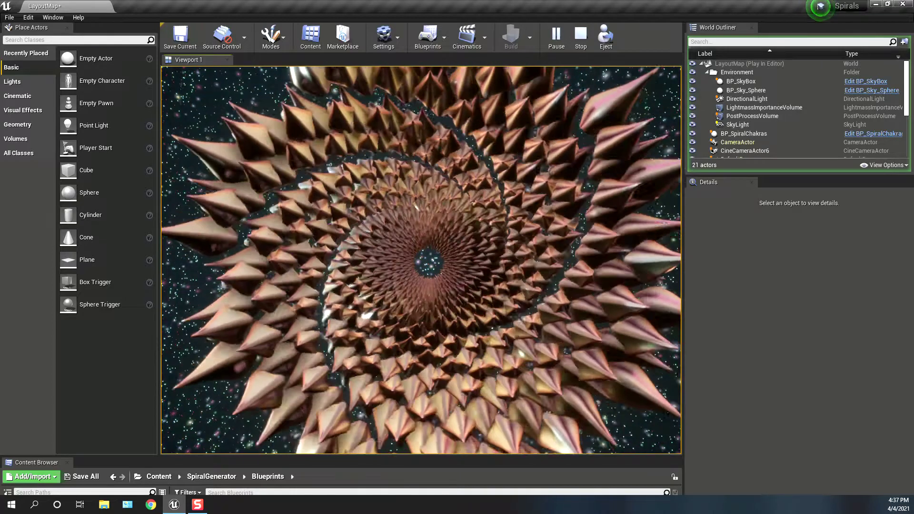
key("Escape")
- Set the spiral's Spiral Laps to 2 and play the level to preview the tighter winding
scroll(800, 376, "down", 10)
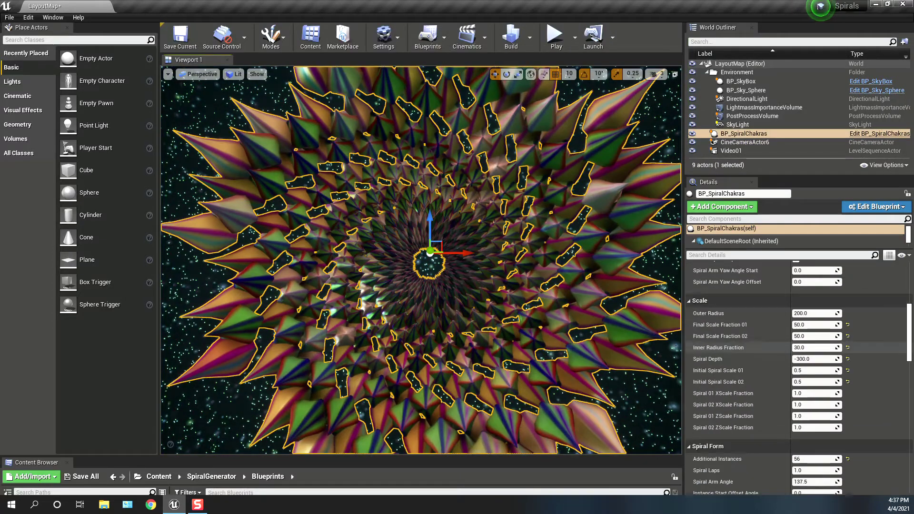
left_click(813, 394)
type("2")
key("Return")
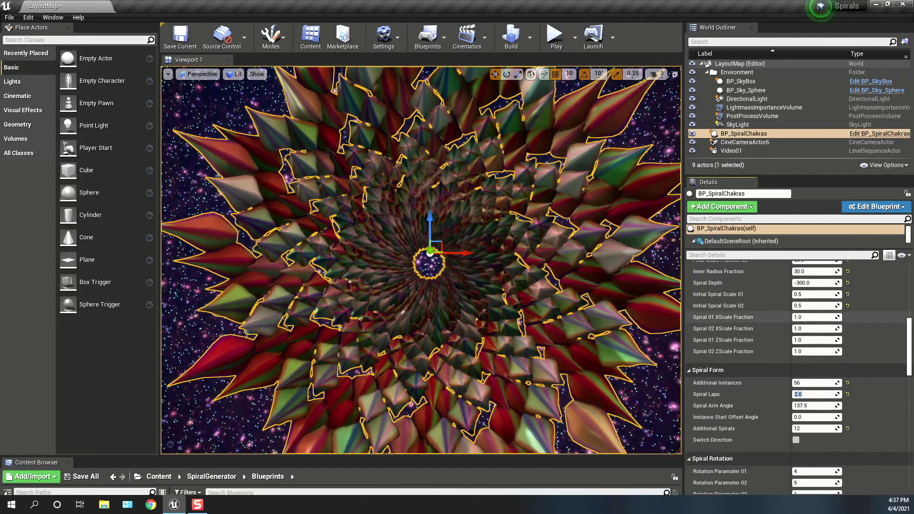
left_click(554, 36)
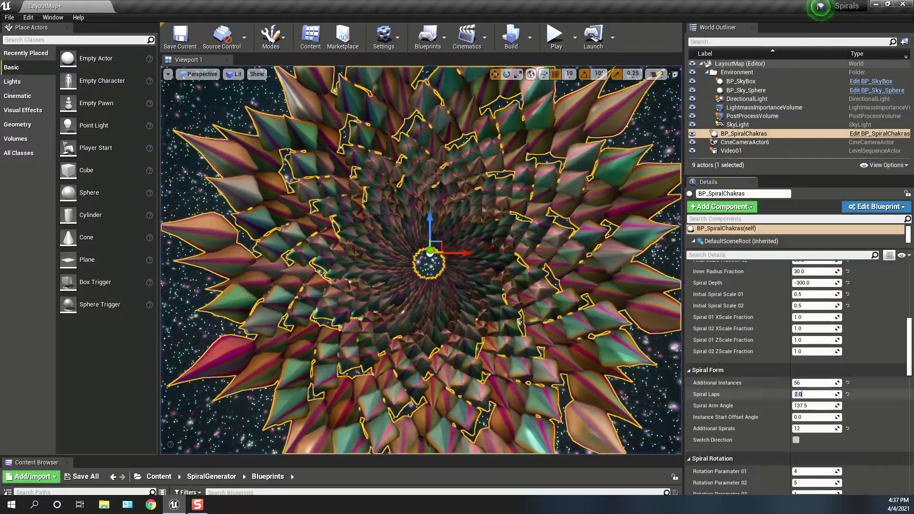
- Set Spiral Laps to 0.5 and preview the loosely wound arms in a short play session
type("0.5")
key("Return")
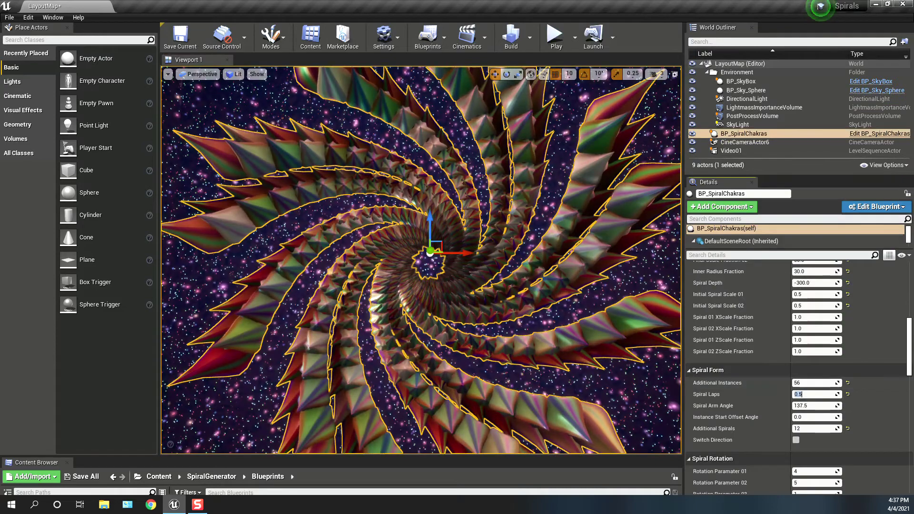
left_click(555, 36)
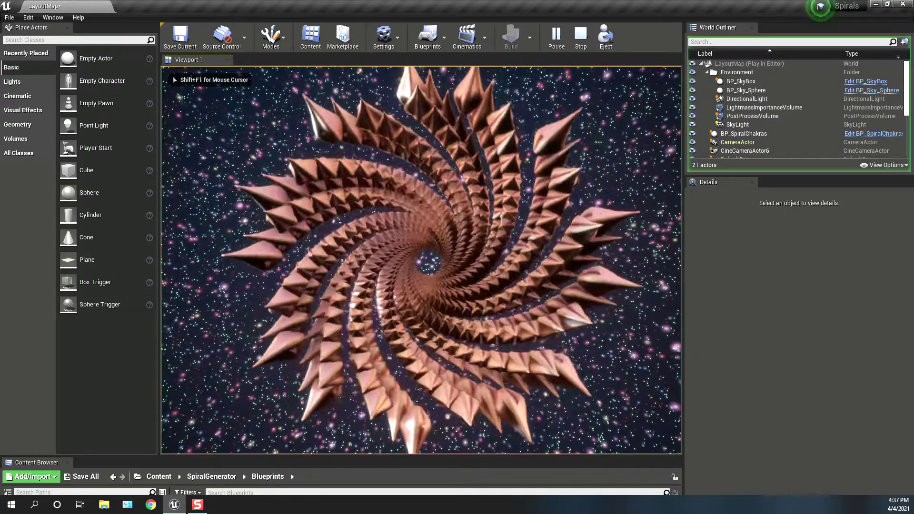
key("Escape")
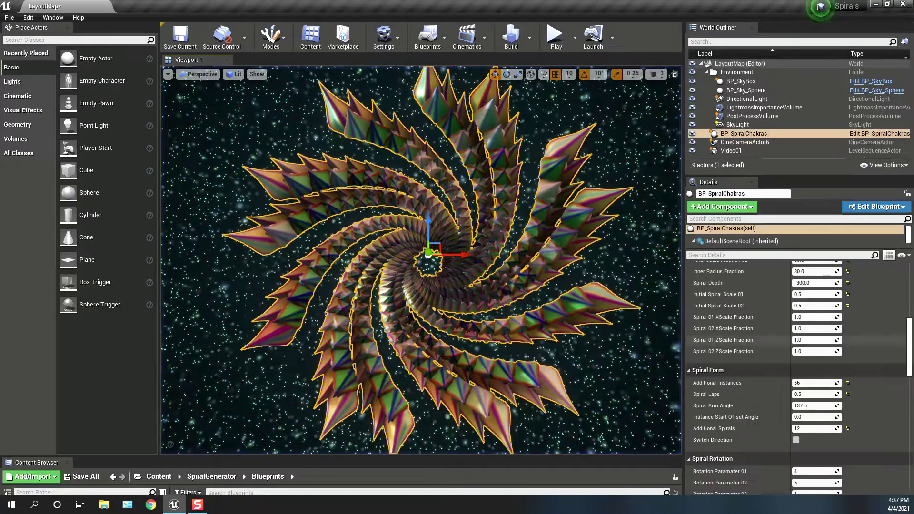
- Raise Additional Spirals to 24 and finally 26, and play the level to preview the denser form
left_click(815, 428)
type("24")
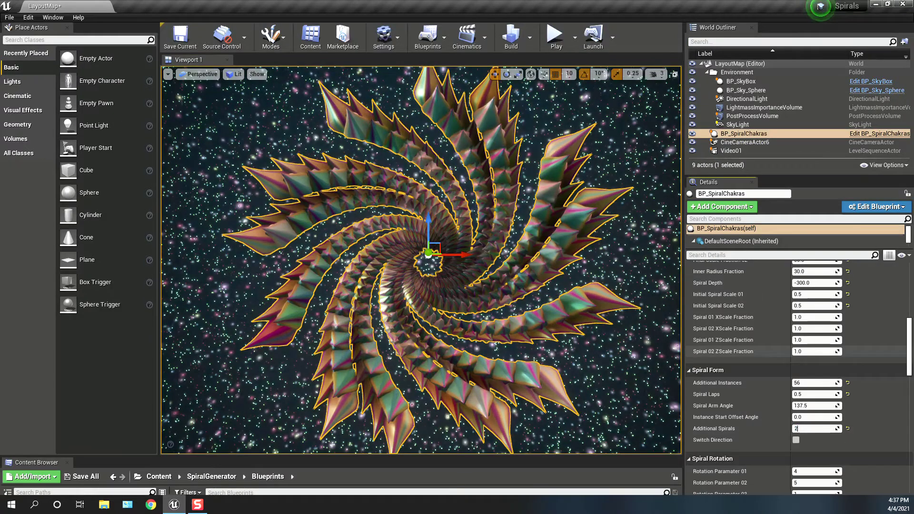
key("Return")
type("26")
key("Return")
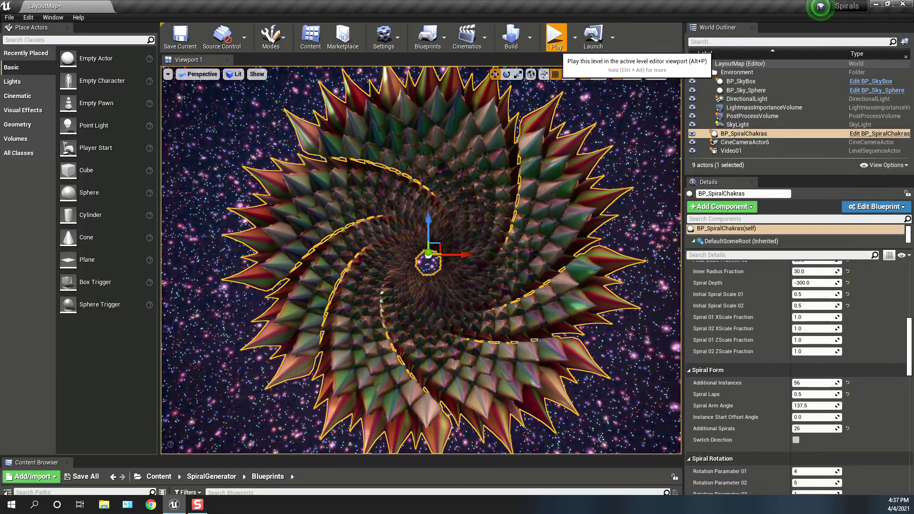
left_click(556, 38)
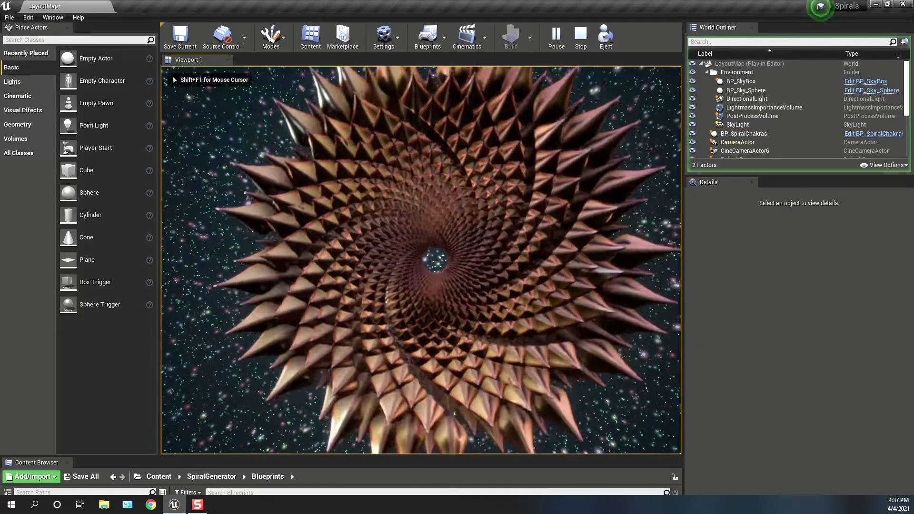
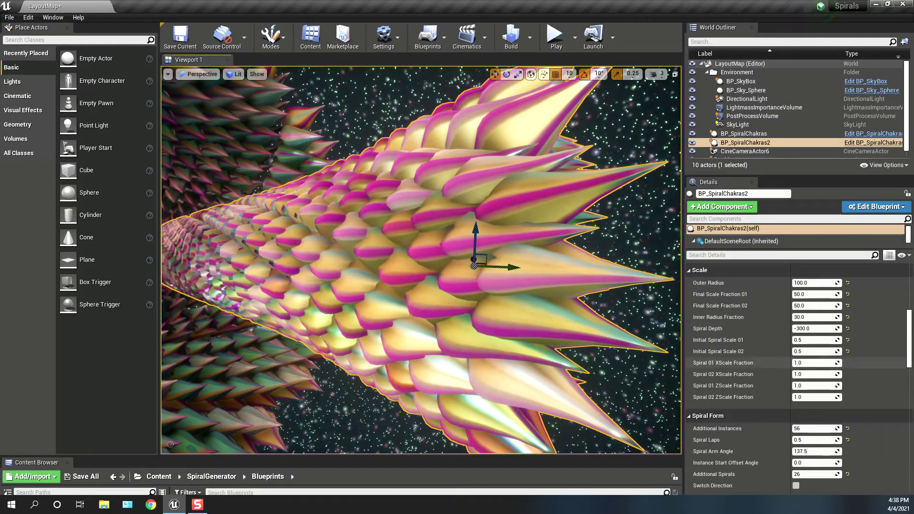
- Set the Spiral Depth of BP_SpiralChakras2 to 0 to flatten the spiral
left_click(813, 329)
type("0")
key("Return")
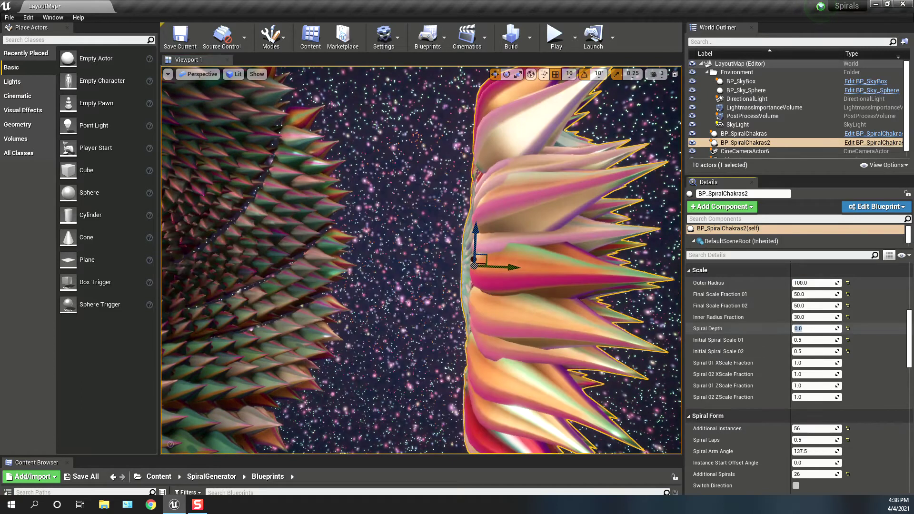
left_click_drag(441, 292, 390, 324, "alt")
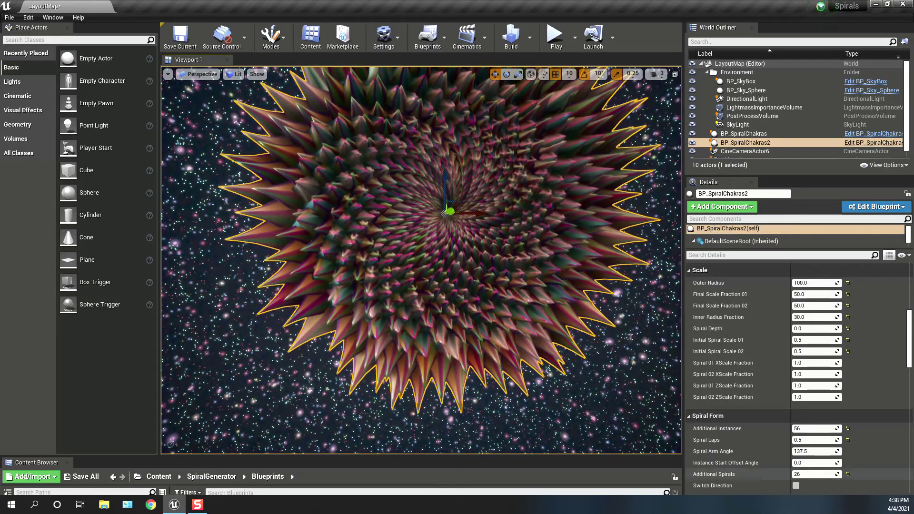
- Reduce the spiral's Additional Spirals to 12 and its Additional Instances to 21
left_click(818, 474)
type("12")
key("Return")
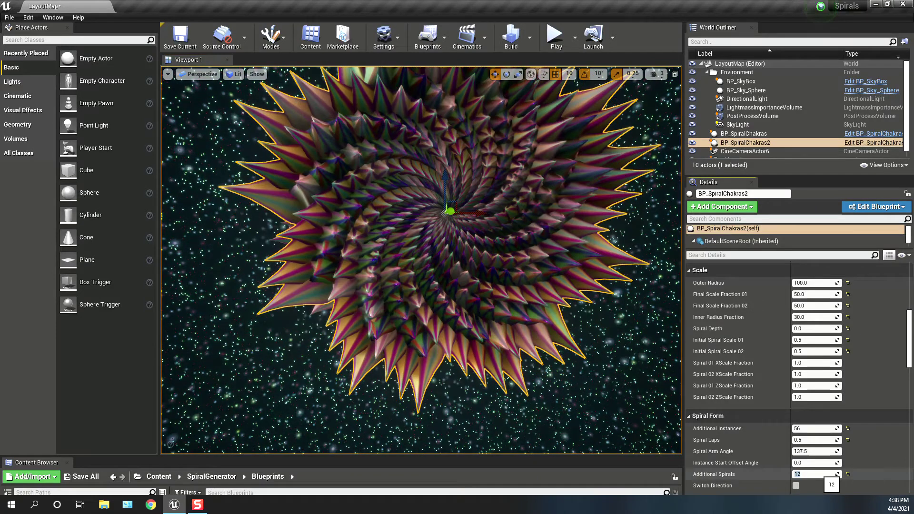
right_click_drag(633, 376, 638, 319)
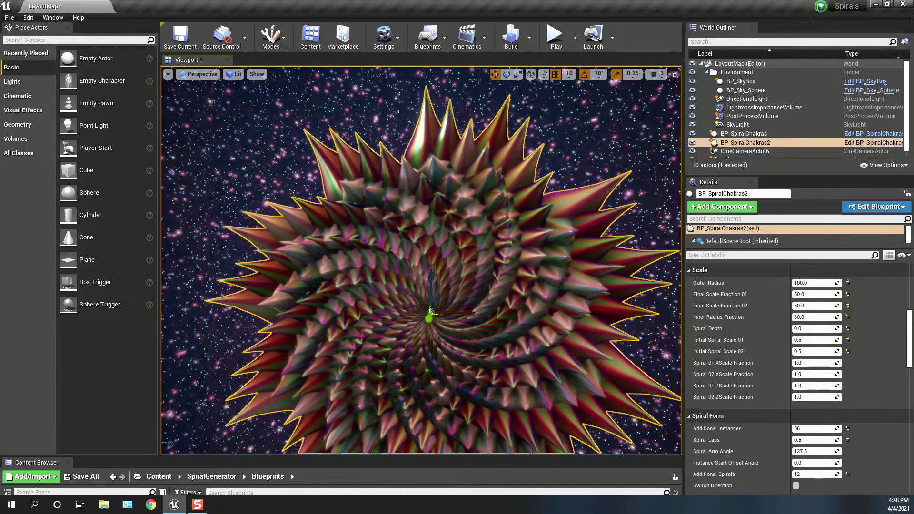
left_click(825, 428)
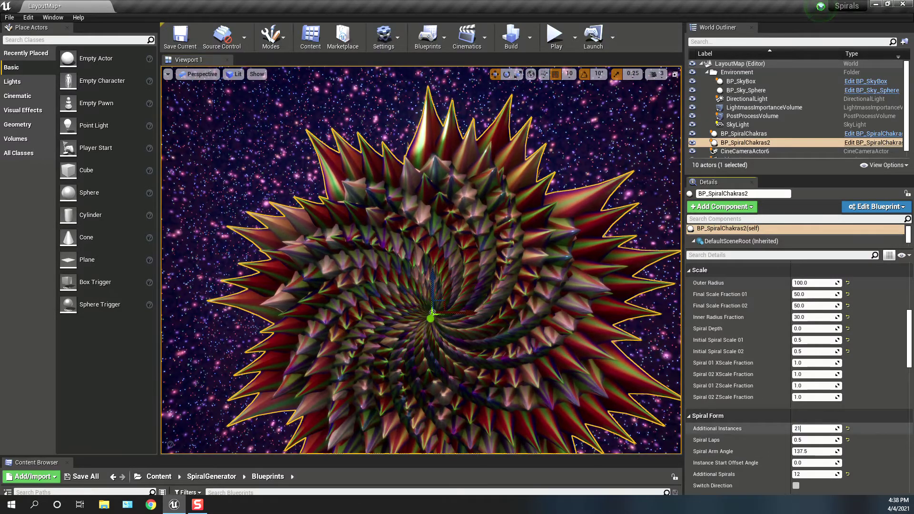
right_click_drag(643, 371, 653, 375)
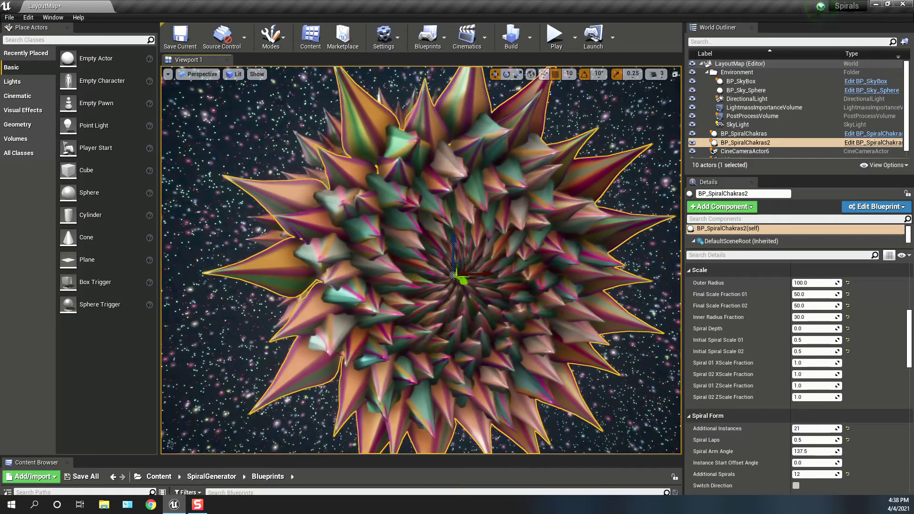
- Reset the Roll Angle Start and Roll Angle Offset of both Spiral 01 and Spiral 02 to their defaults
scroll(800, 376, "up", 10)
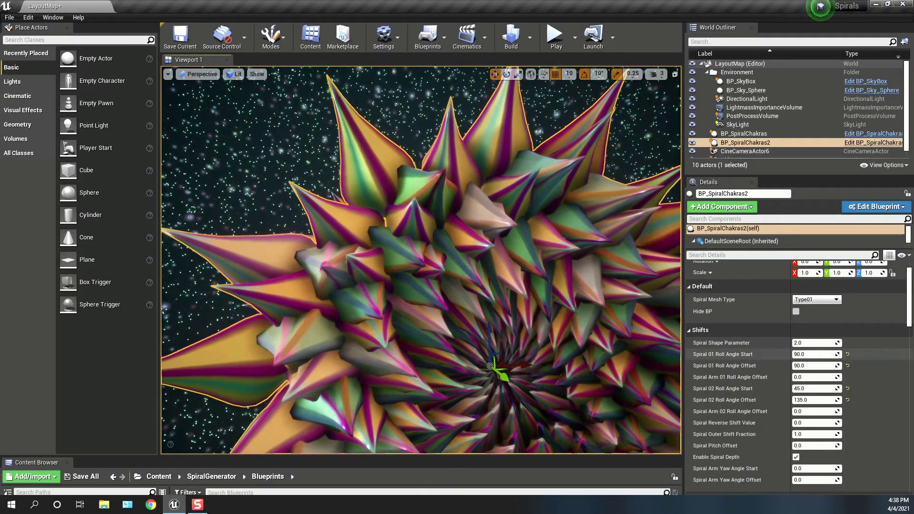
left_click(847, 354)
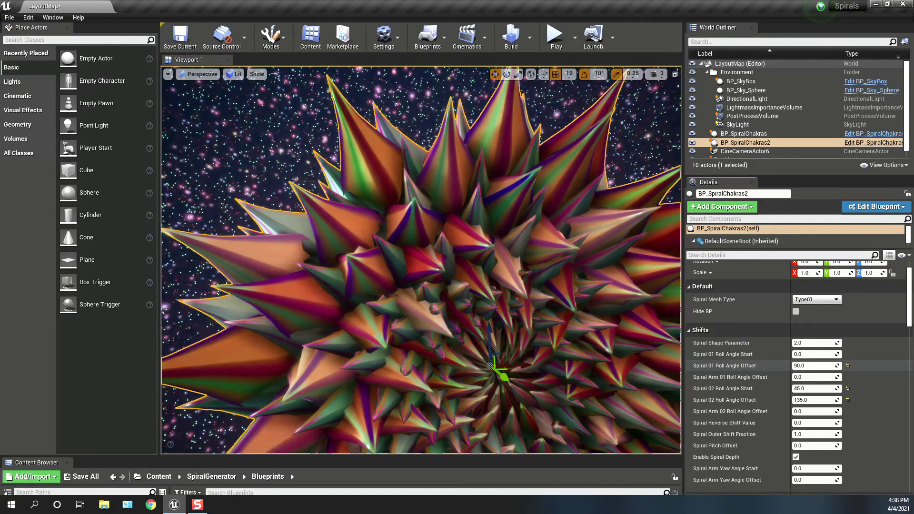
left_click(847, 365)
left_click(847, 388)
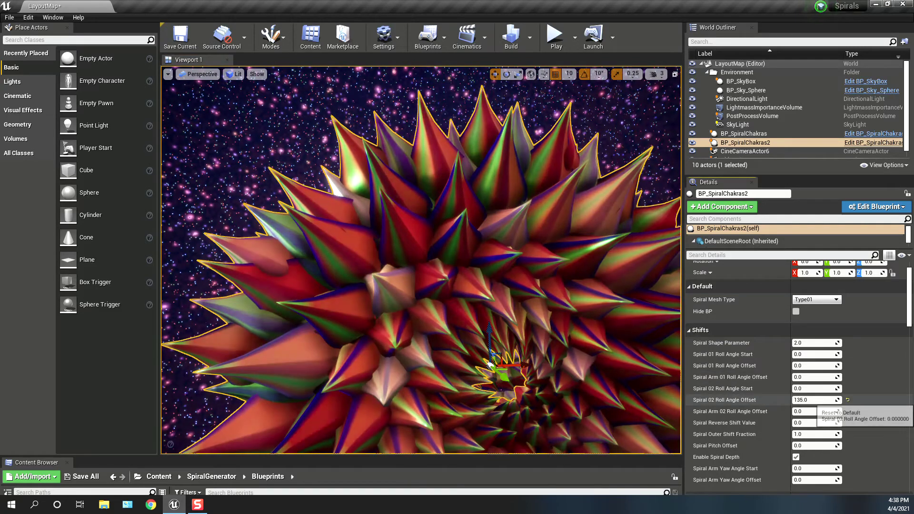
left_click(847, 400)
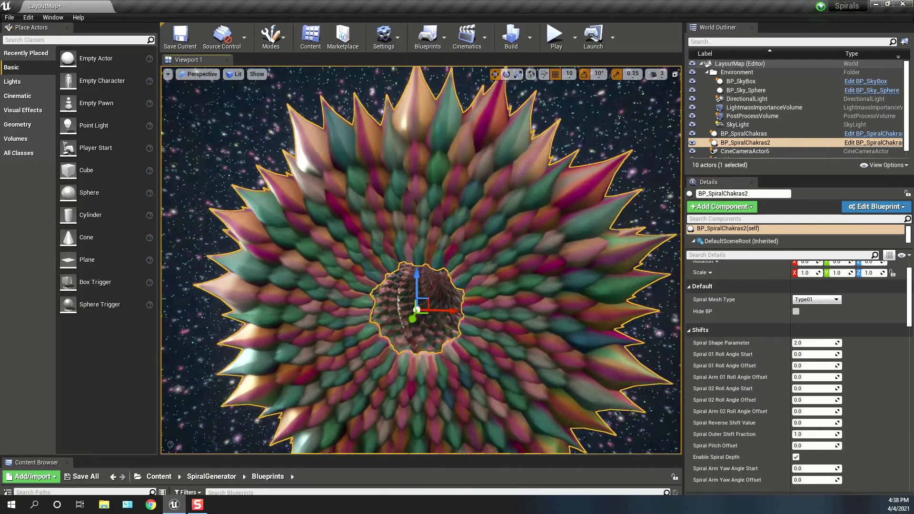
right_click_drag(524, 286, 485, 215)
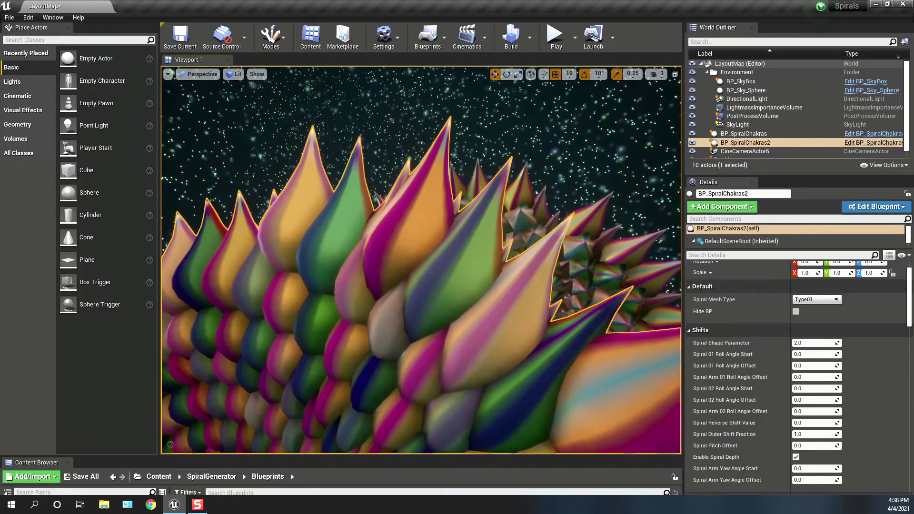
- Change the Spiral Mesh Type to Type02 and set the Inner Radius Fraction to 10
left_click(816, 299)
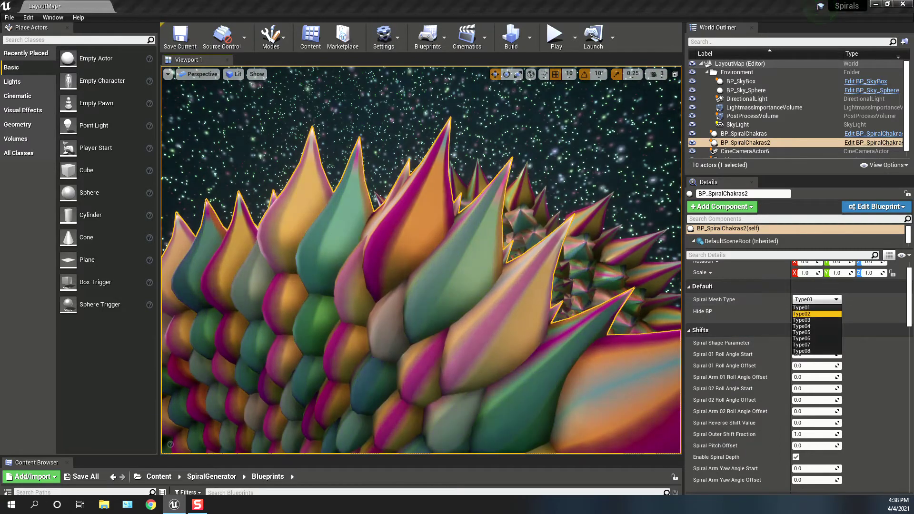
left_click(805, 314)
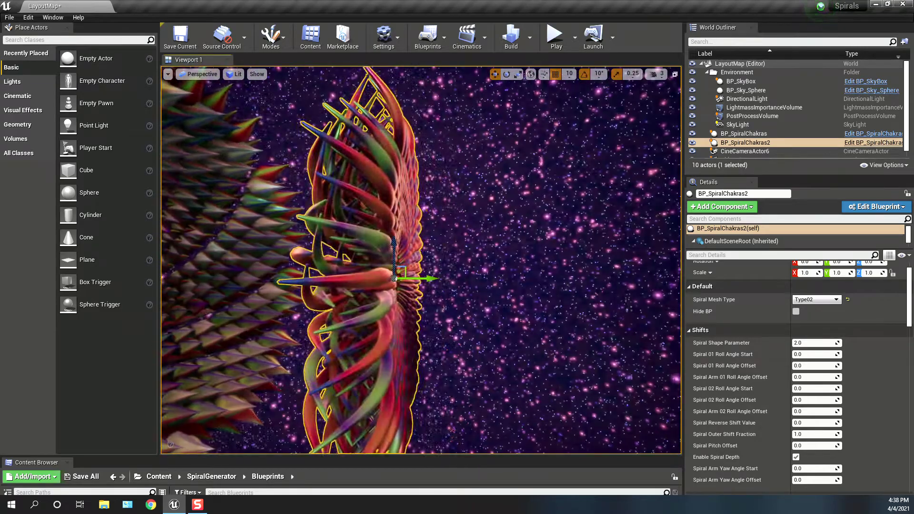
scroll(798, 376, "down", 6)
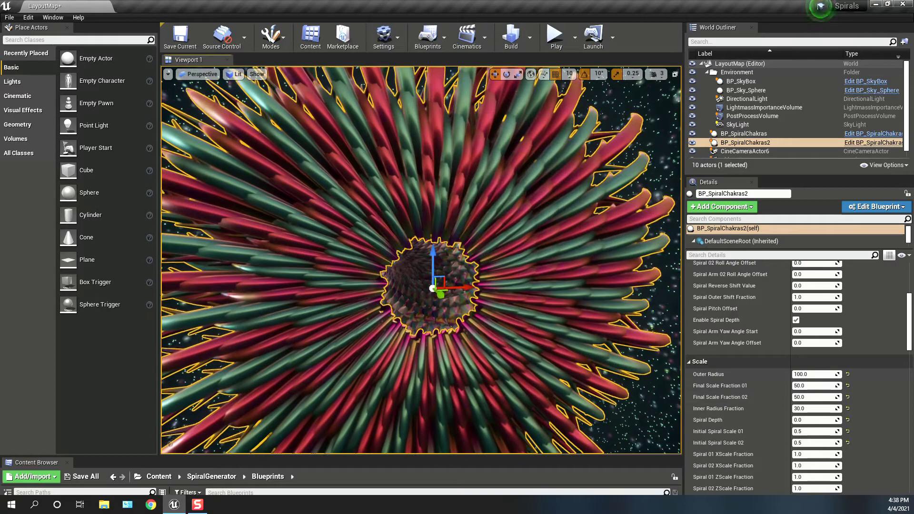
left_click(815, 408)
type("1")
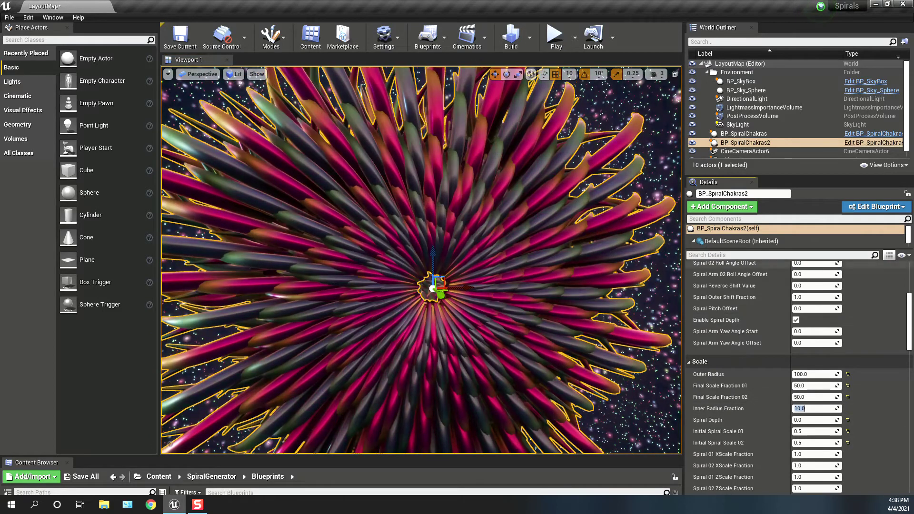
key("Return")
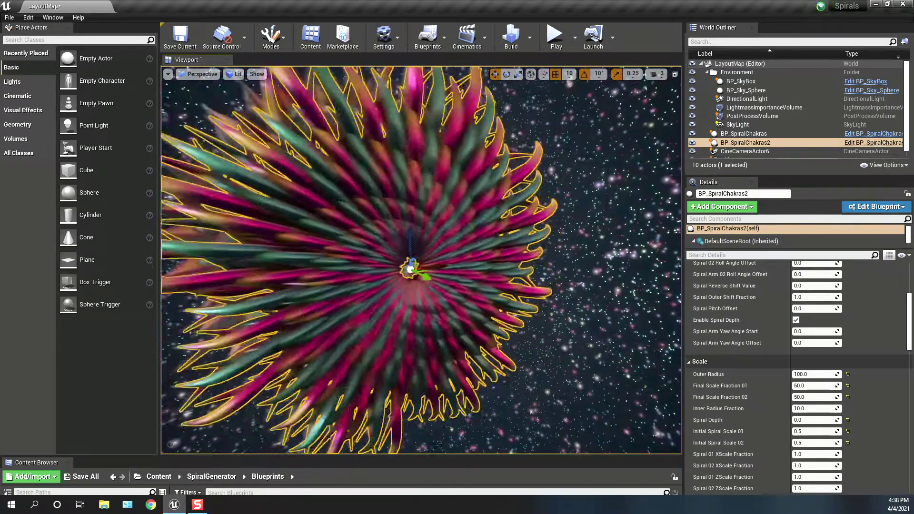
right_click_drag(422, 260, 431, 260)
- Set the Outer Radius of BP_SpiralChakras2 to 75
left_click(813, 374)
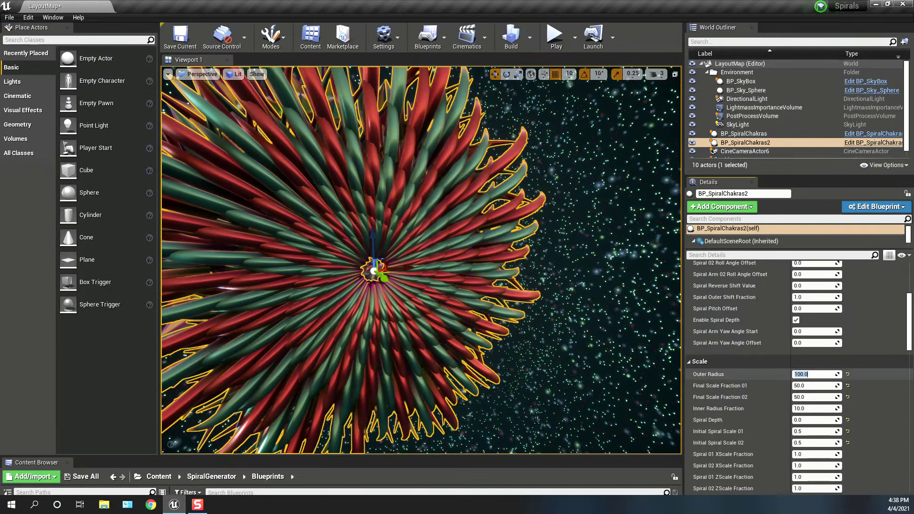
type("75")
key("Return")
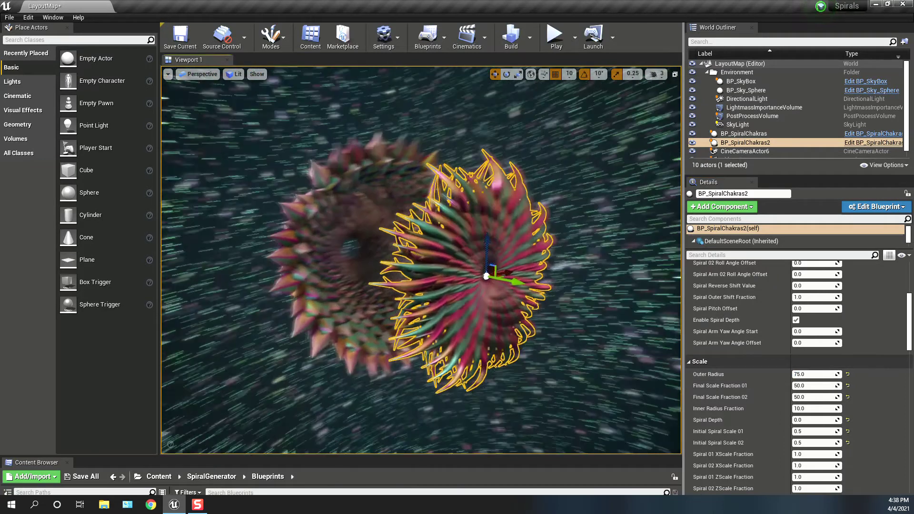
right_click_drag(421, 259, 524, 266)
- Set Initial Spiral Scale 01 and 02 to 0.25 and play the level to preview both spirals together
left_click(815, 431)
key("Return")
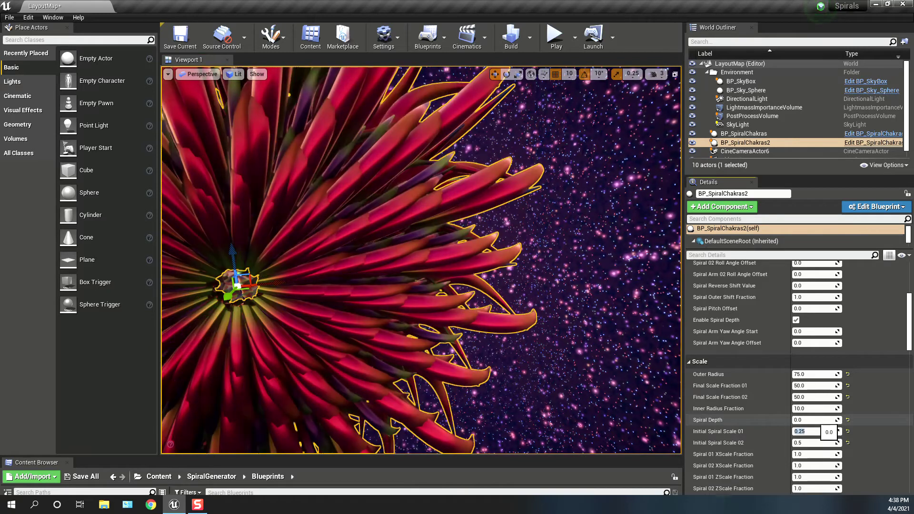
left_click(817, 441)
left_click(823, 443)
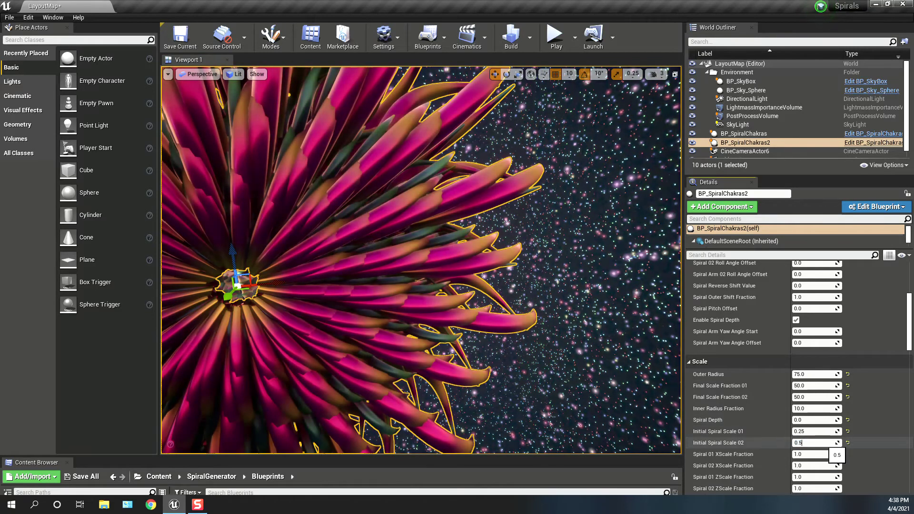
key("Return")
right_click_drag(476, 259, 421, 260)
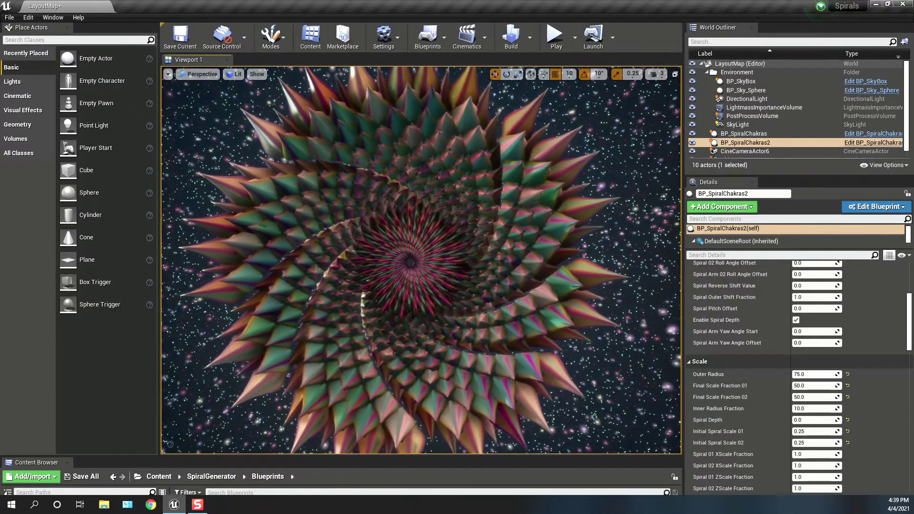
left_click(555, 36)
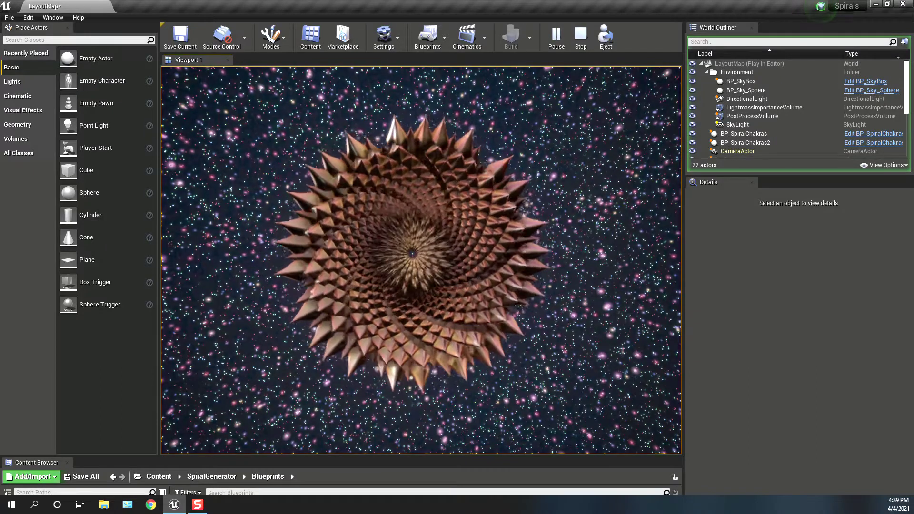
key("Escape")
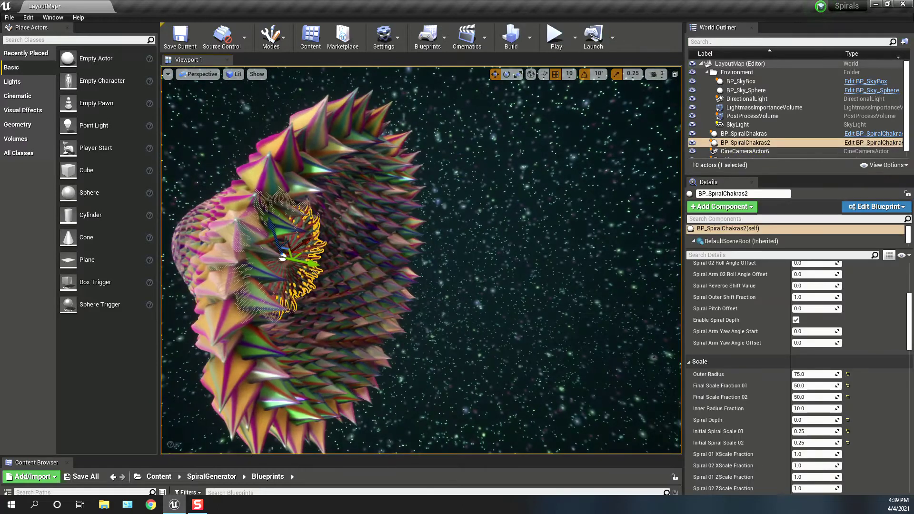
- Duplicate BP_SpiralChakras2 along Y to 210 and switch the copy's Spiral Mesh Type to Type01
left_click_drag(312, 262, 380, 277, "alt")
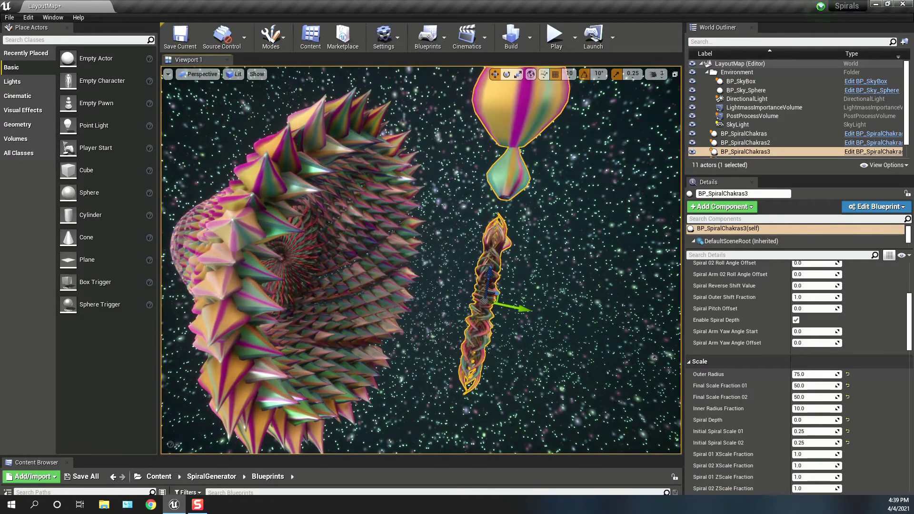
scroll(737, 333, "up", 6)
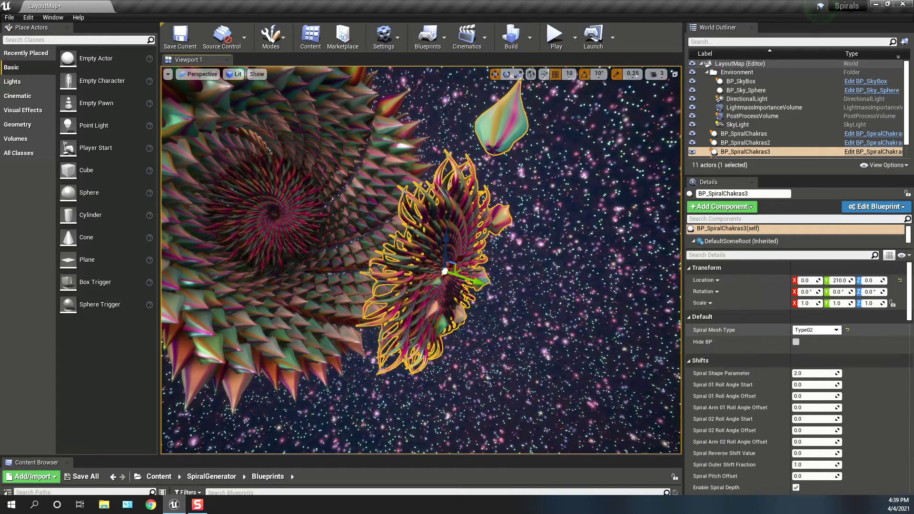
left_click(817, 329)
left_click(805, 338)
right_click_drag(421, 260, 423, 305)
- Set Additional Spirals to 0 on BP_SpiralChakras3 to leave a single arm
scroll(762, 362, "down", 6)
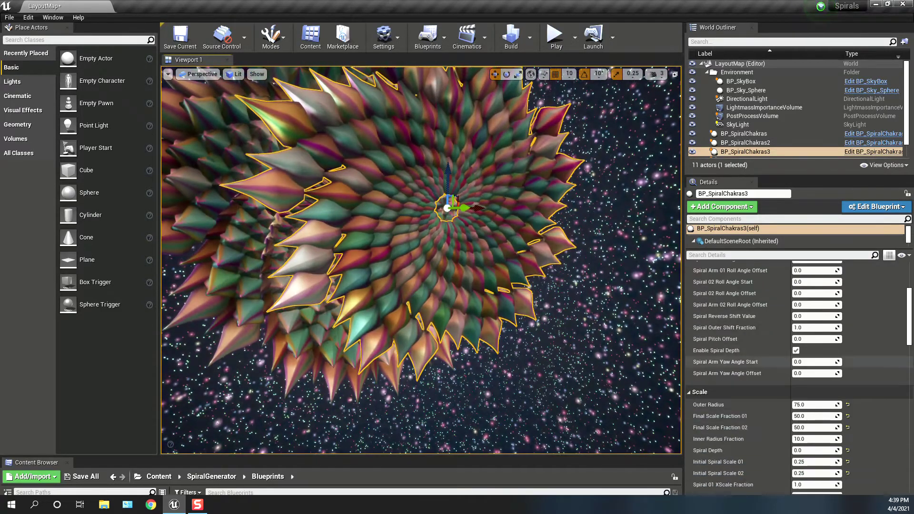
scroll(795, 376, "down", 5)
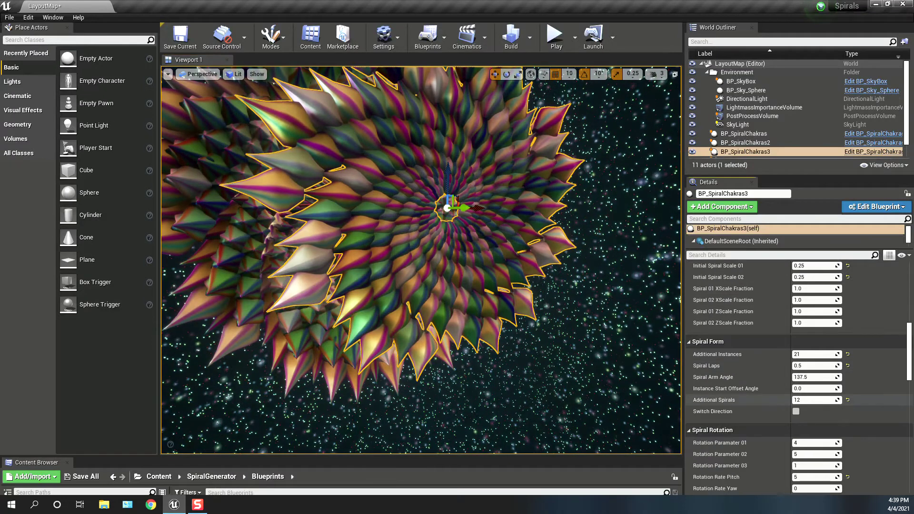
left_click(813, 400)
type("0")
key("Return")
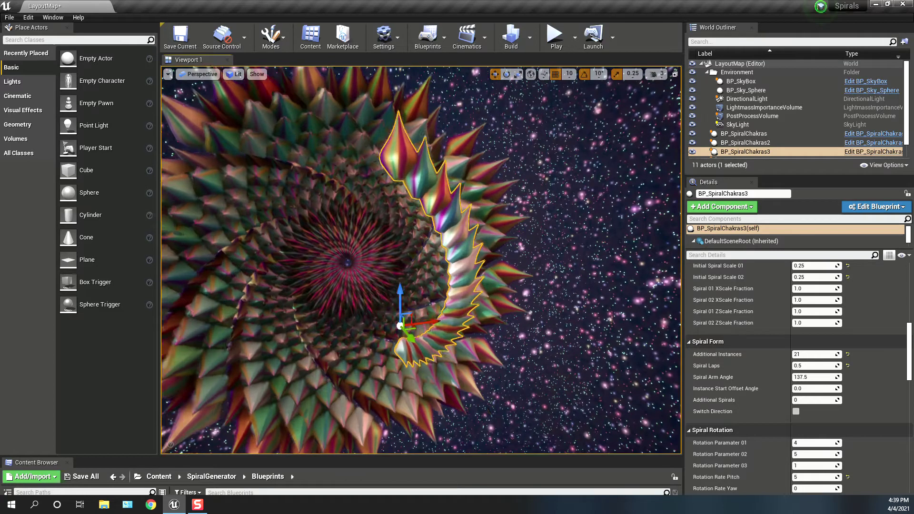
- Set both Final Scale Fraction 01 and Final Scale Fraction 02 of BP_SpiralChakras3 to 100
scroll(799, 376, "up", 3)
scroll(809, 380, "up", 2)
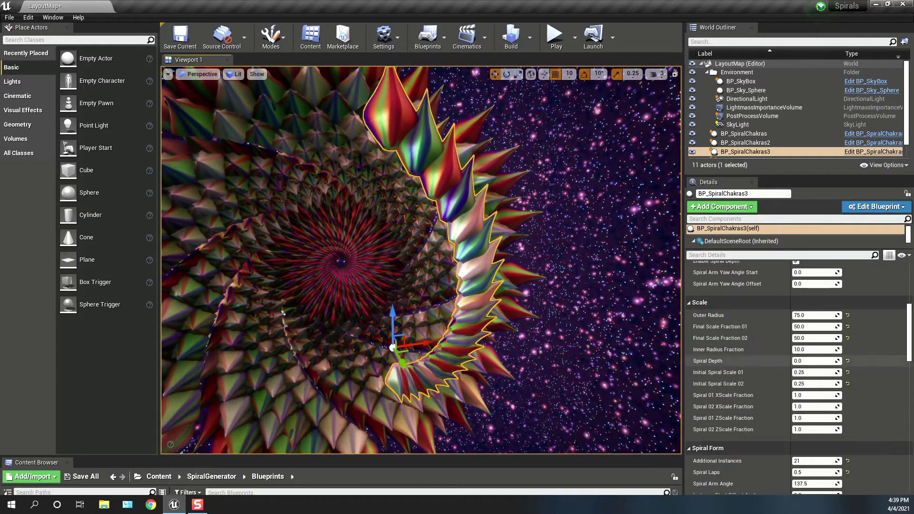
left_click(815, 326)
type("1")
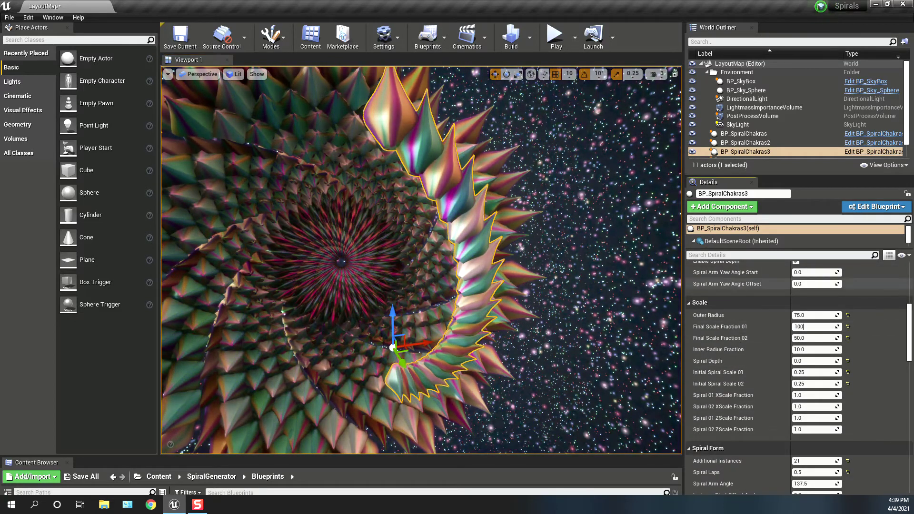
type("00")
key("Tab")
type("1")
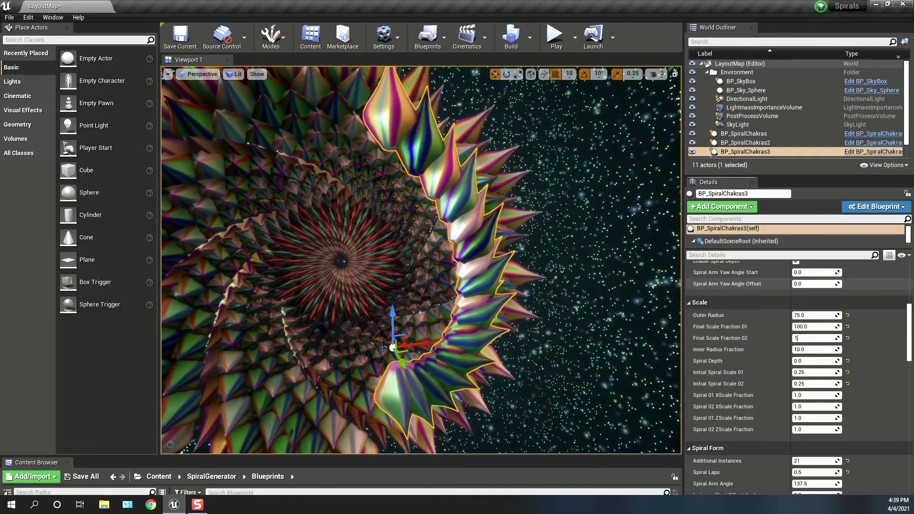
type("00")
key("Return")
right_click_drag(420, 260, 442, 307)
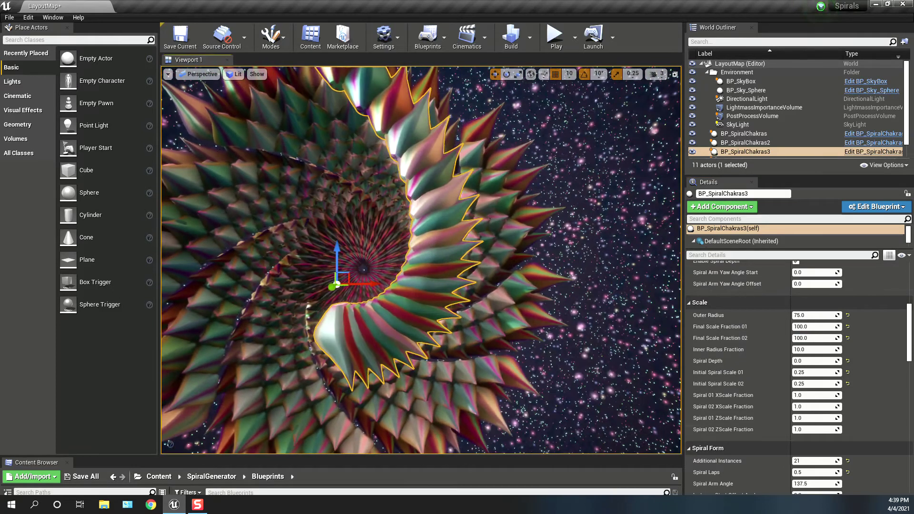
- Set the Inner Radius Fraction of BP_SpiralChakras3 to 100 and inspect the arc from the front
left_click(813, 349)
type("100")
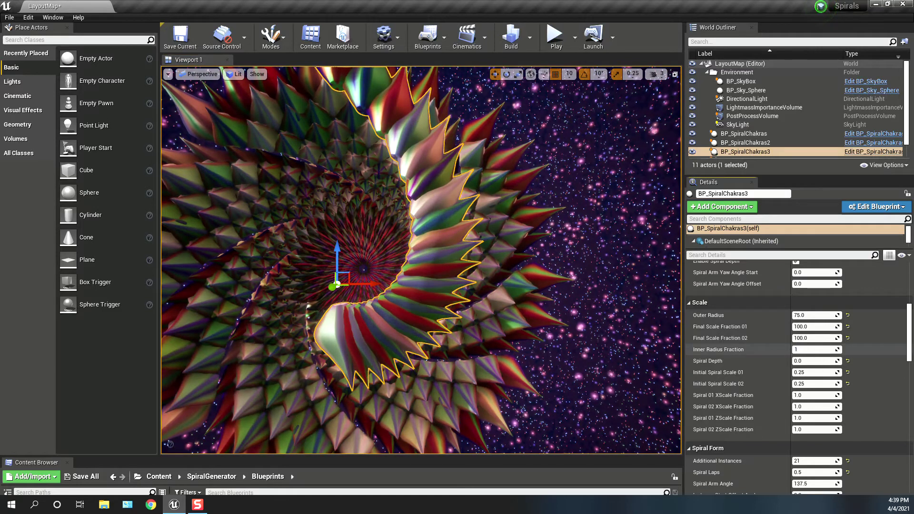
key("Return")
scroll(421, 259, "down", 4)
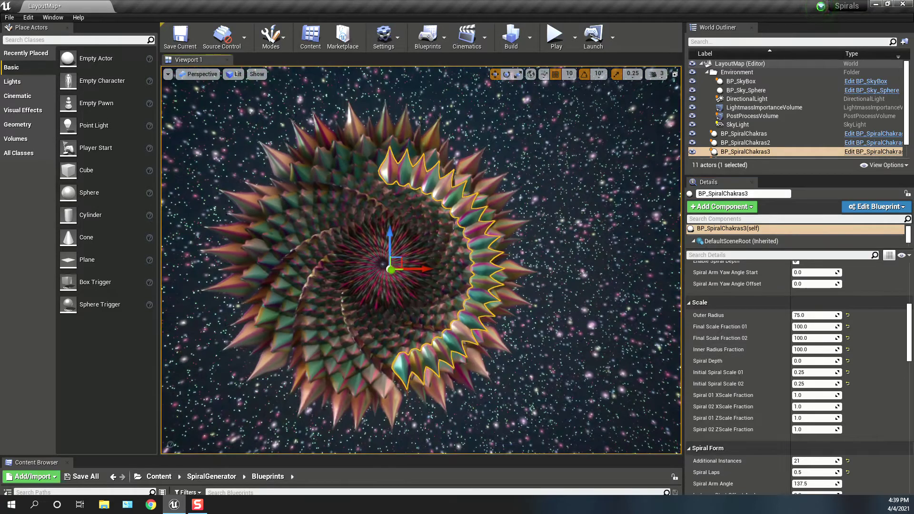
right_click_drag(420, 260, 467, 249)
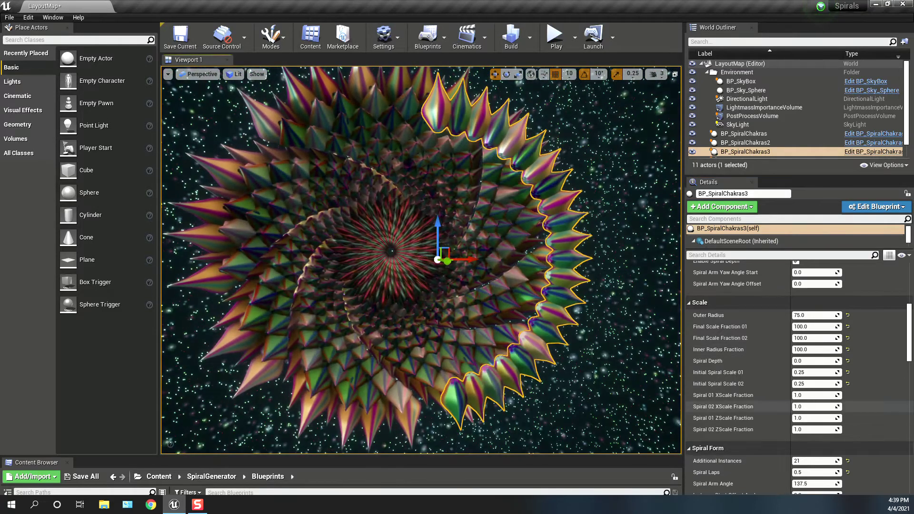
- Set Spiral Laps of BP_SpiralChakras3 to 1 so the single arm closes into a full ring
left_click(813, 472)
type("1")
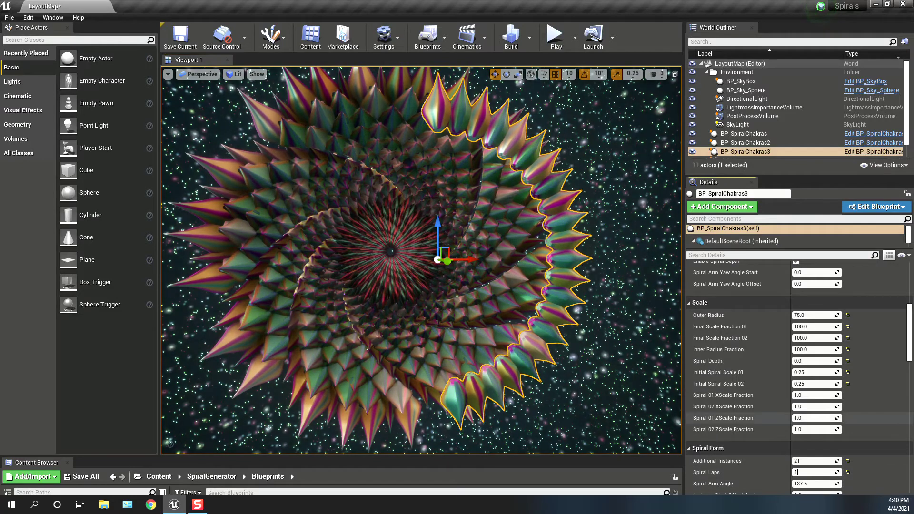
right_click_drag(421, 260, 374, 240)
- Try Type03 as the Spiral Mesh Type of BP_SpiralChakras3, and settle on Type05
scroll(797, 376, "up", 10)
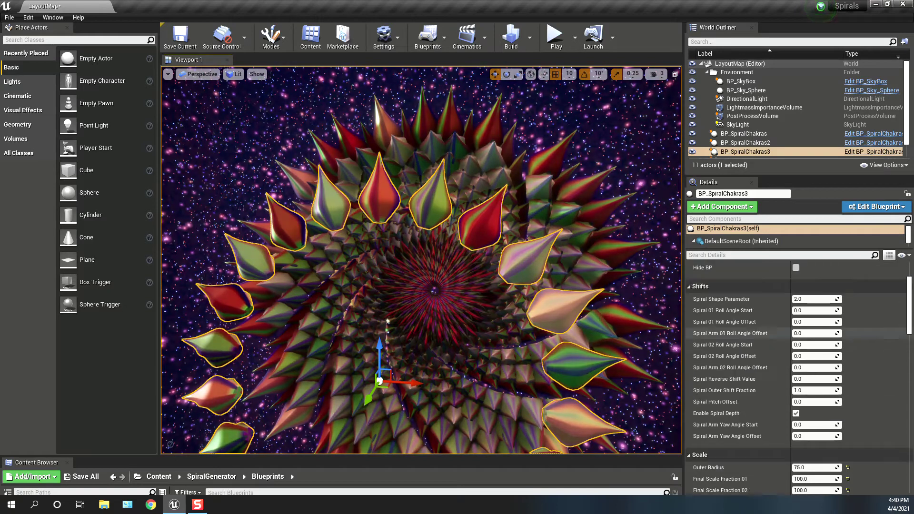
left_click(816, 330)
left_click(814, 355)
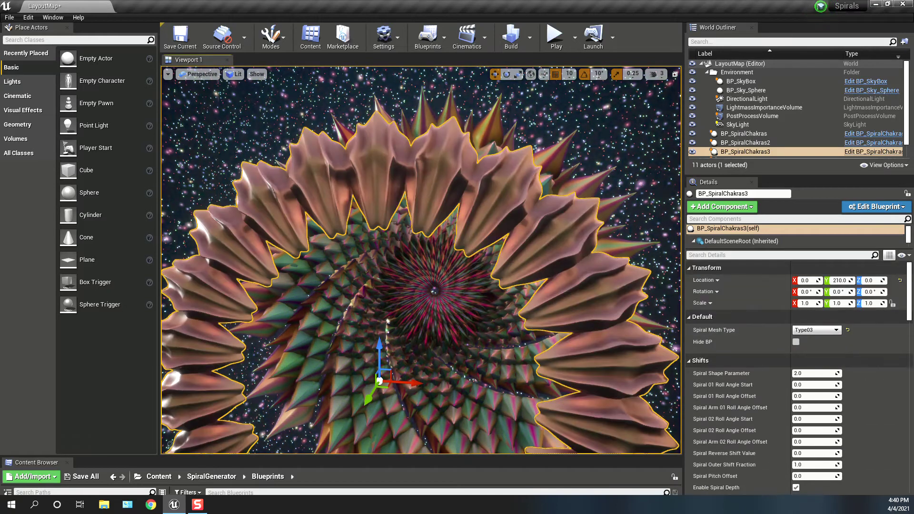
left_click(816, 330)
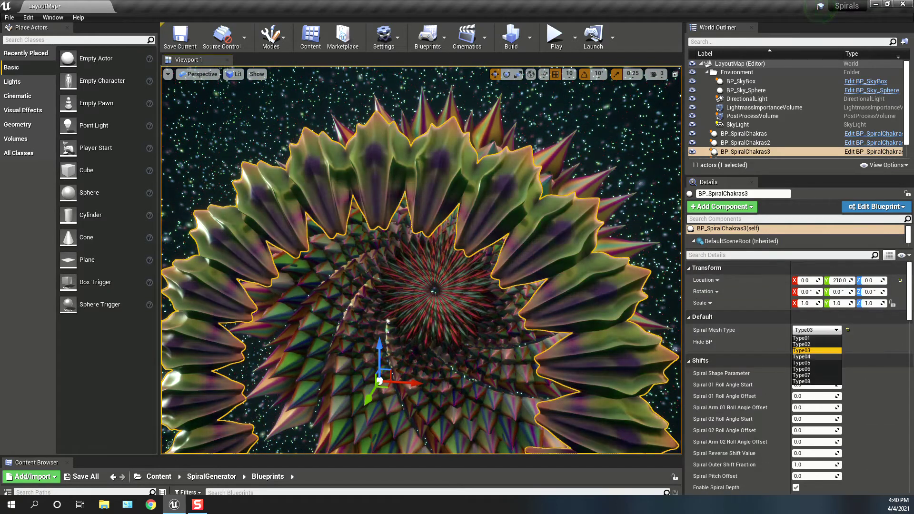
left_click(814, 364)
right_click_drag(421, 259, 424, 326)
- Try Outer Radius values of 250 and 200 on BP_SpiralChakras3, settle on 175, and check the ring from the side
scroll(762, 351, "down", 3)
scroll(798, 376, "down", 2)
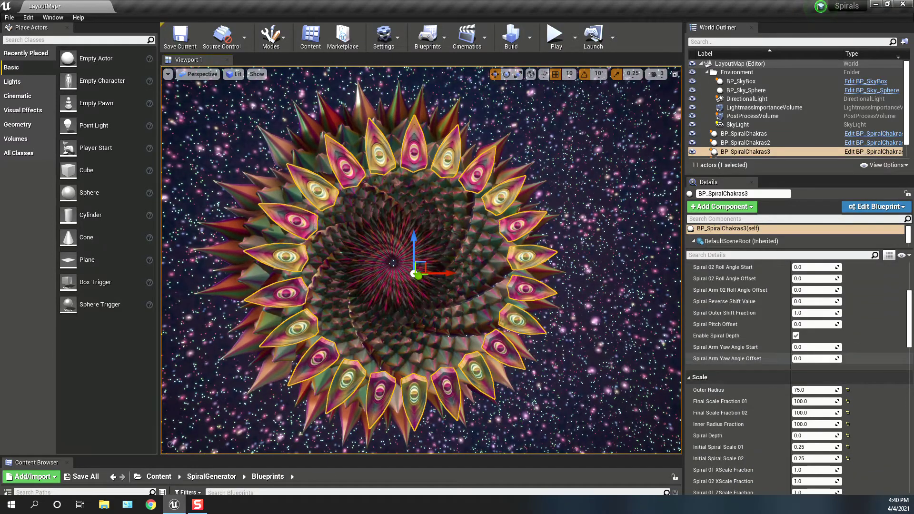
left_click(813, 390)
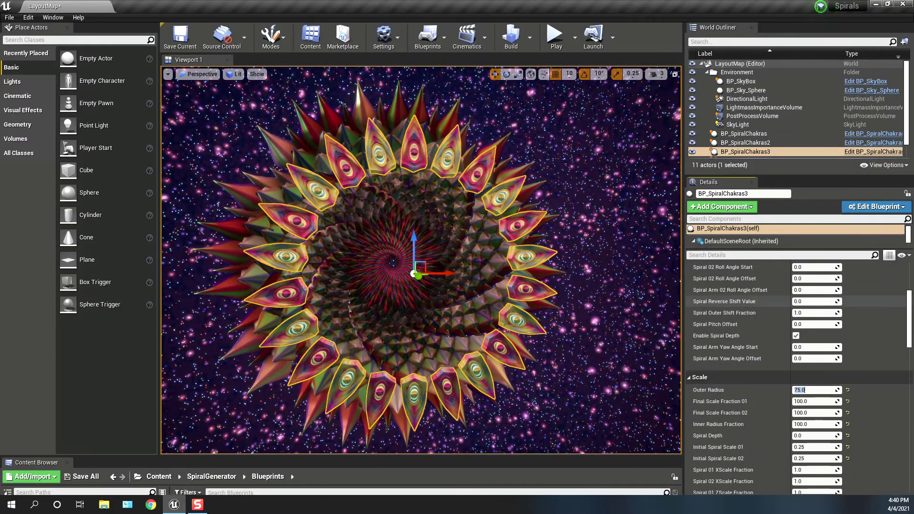
type("25")
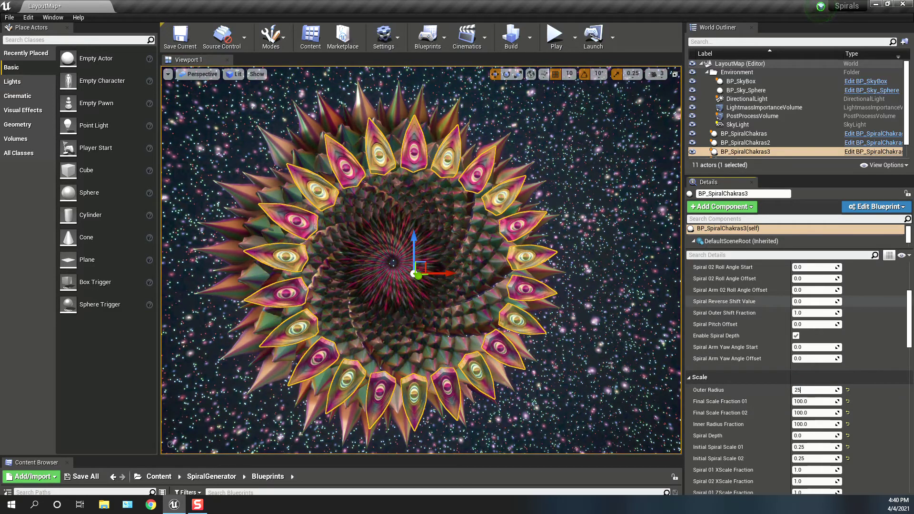
type("0")
key("Return")
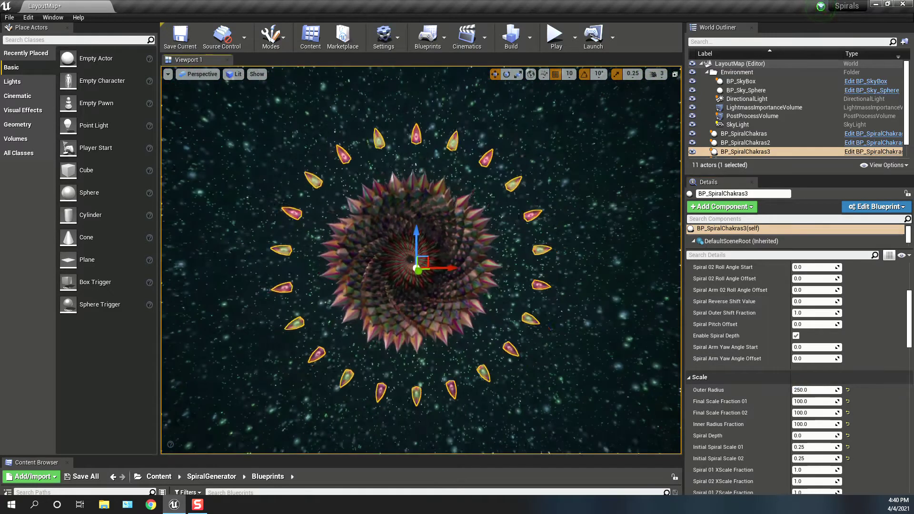
left_click(815, 390)
type("2")
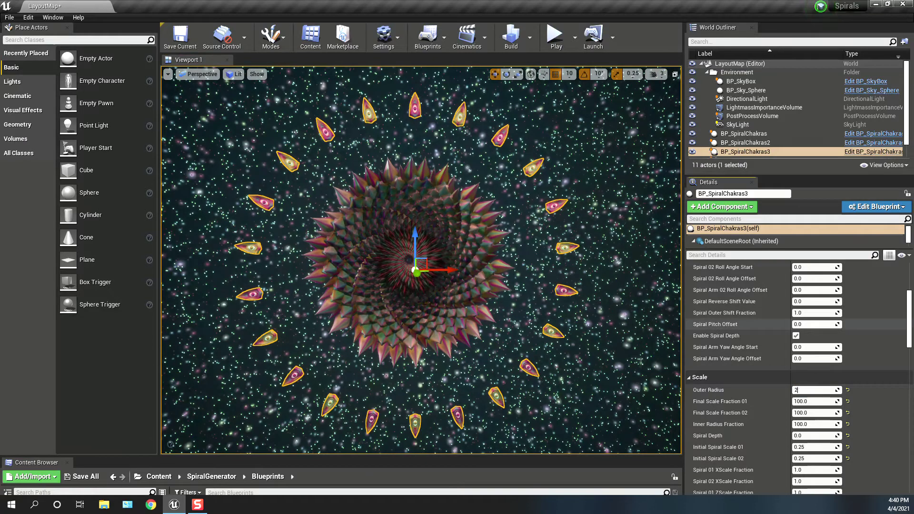
type("00")
key("Return")
type("175")
key("Return")
right_click_drag(421, 261, 609, 260)
key("a")
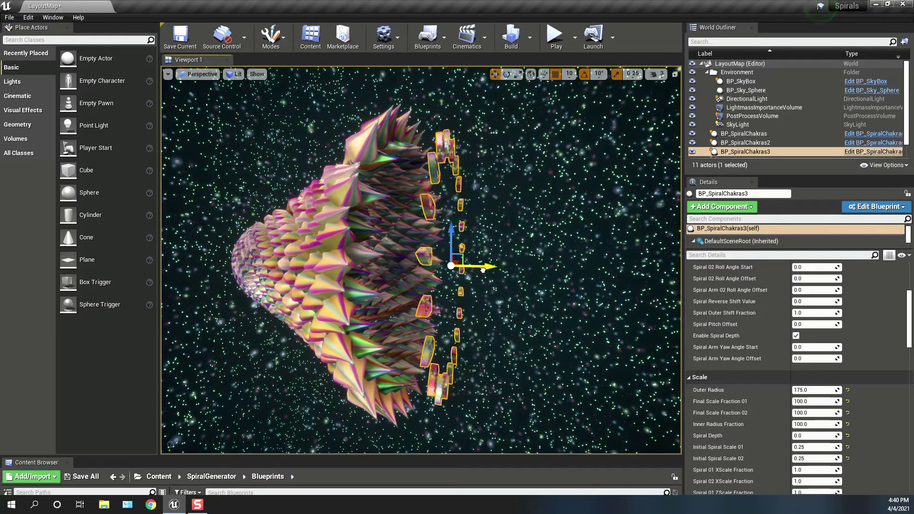
- Set Initial Spiral Scale 01 to 0.5 and Initial Spiral Scale 02 to 0.6 on BP_SpiralChakras3, inspecting the petals up close
right_click_drag(478, 270, 419, 270)
double_click(816, 447)
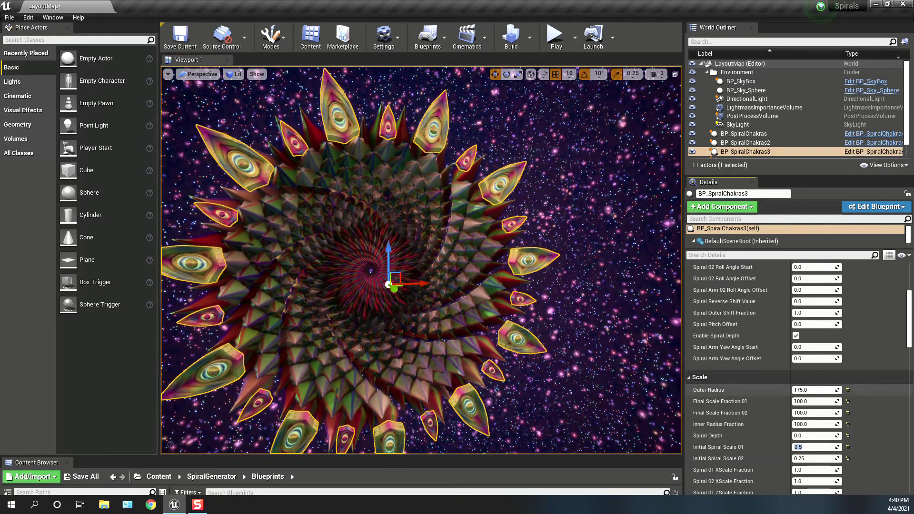
left_click(816, 458)
right_click_drag(478, 270, 435, 270)
left_click(815, 458)
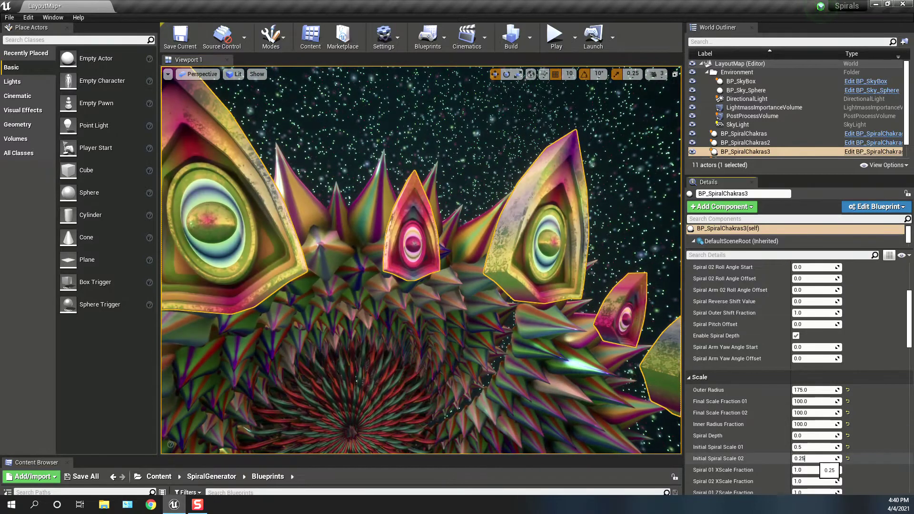
key("Return")
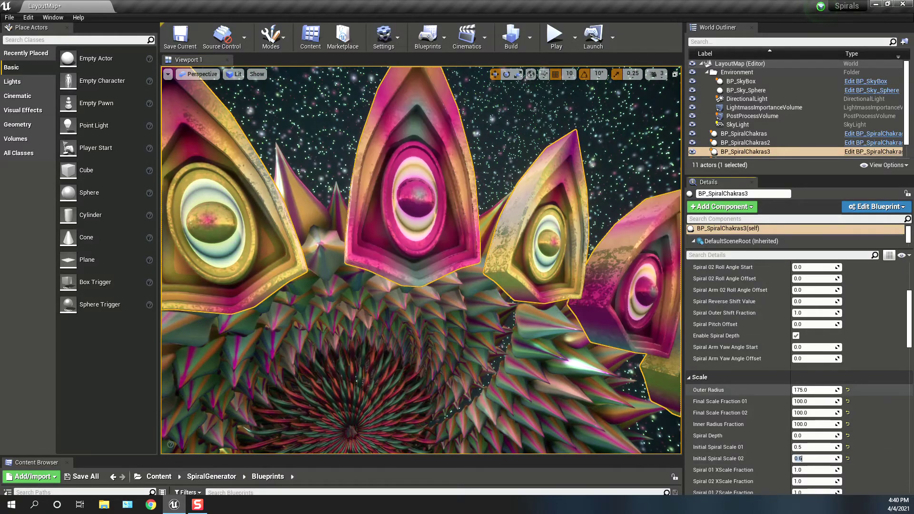
mouse_move(420, 259)
right_mouse_down()
mouse_move(418, 312)
mouse_move(421, 257)
right_mouse_up()
key("s")
key("g")
key("w")
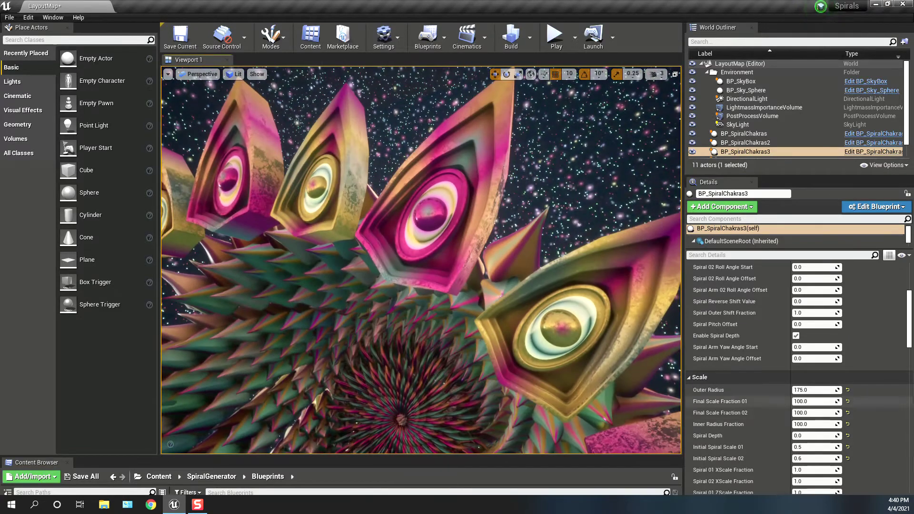
- Enable Spiral 01 Color REDBias on BP_SpiralChakras3 and set Spiral 01Blue Amount to 100
scroll(836, 414, "down", 3)
scroll(836, 414, "down", 5)
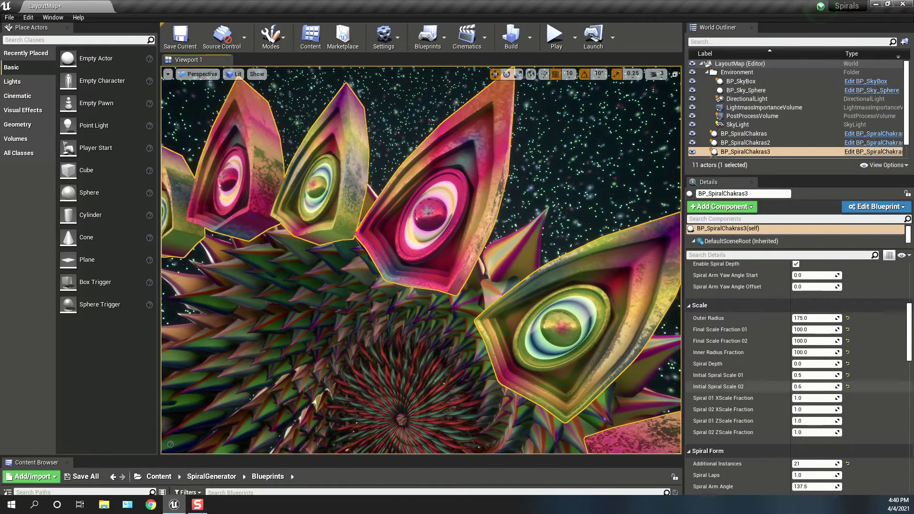
scroll(800, 376, "down", 15)
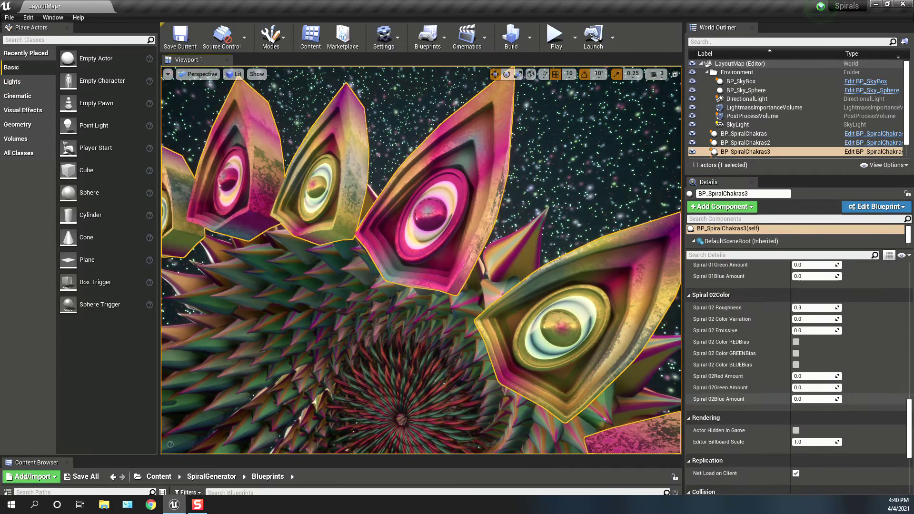
scroll(800, 376, "up", 7)
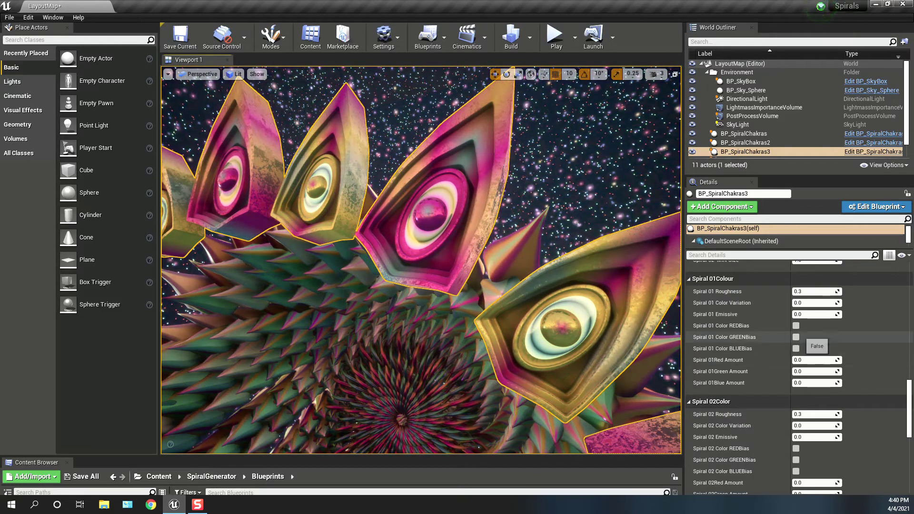
left_click(796, 325)
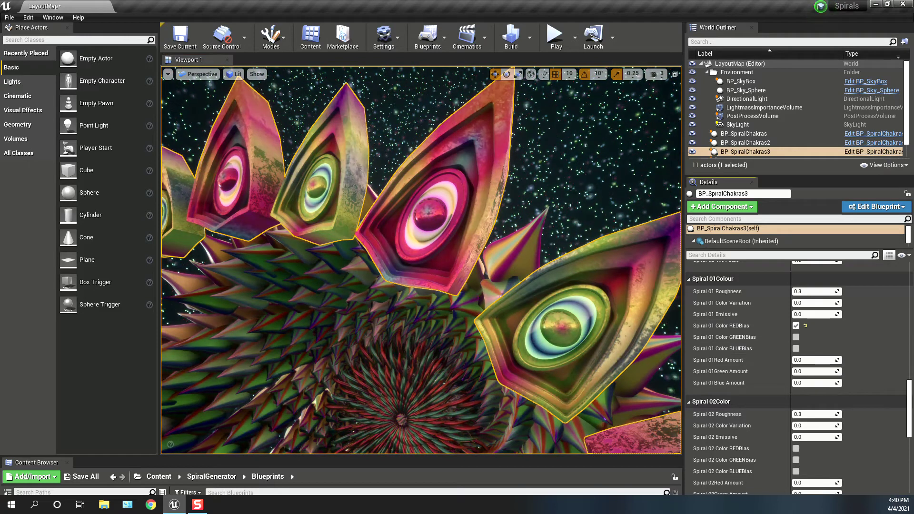
left_click(815, 382)
type("100")
key("Return")
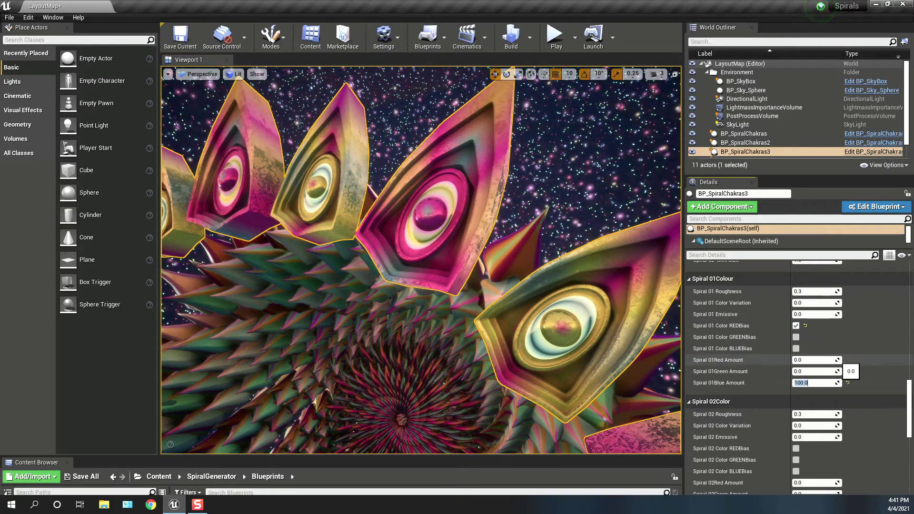
- Enable Spiral 02 Color GREENBias on BP_SpiralChakras3 and set Spiral 02Red Amount to 100
scroll(738, 360, "down", 1)
left_click(796, 444)
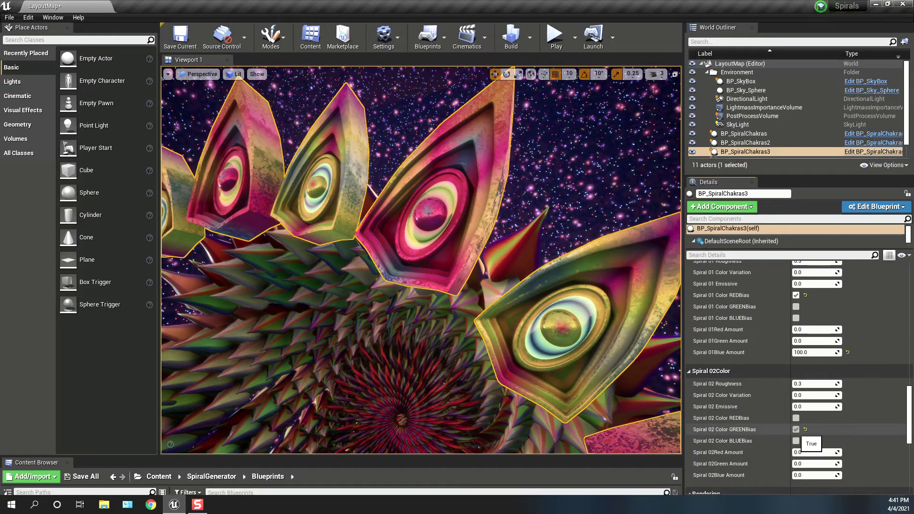
scroll(795, 444, "down", 3)
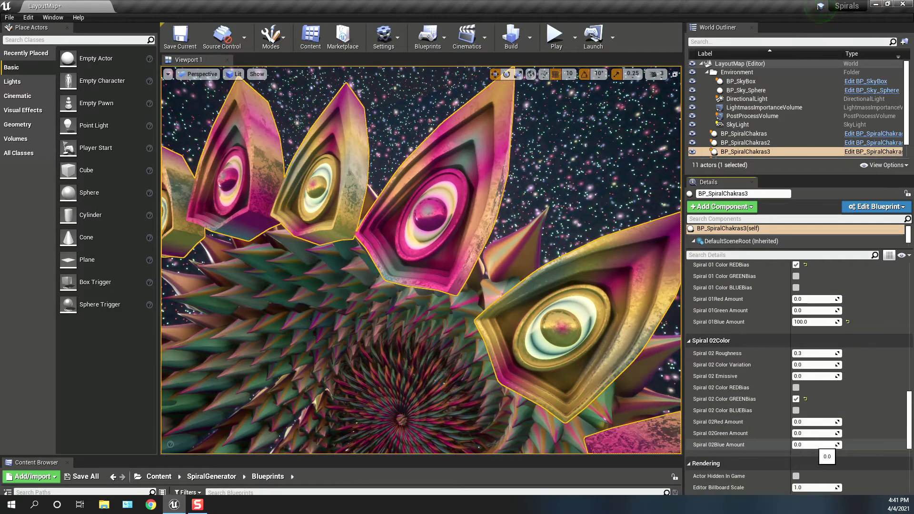
left_click(813, 444)
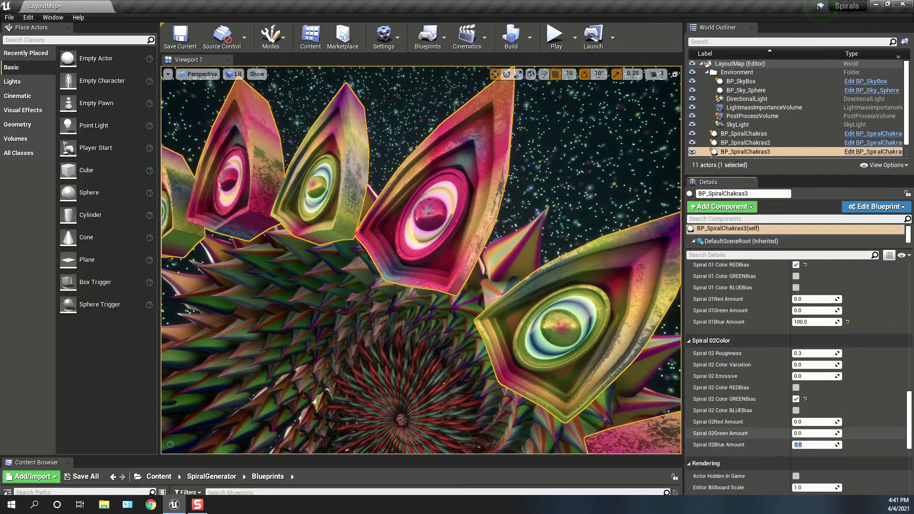
left_click(814, 421)
type("1")
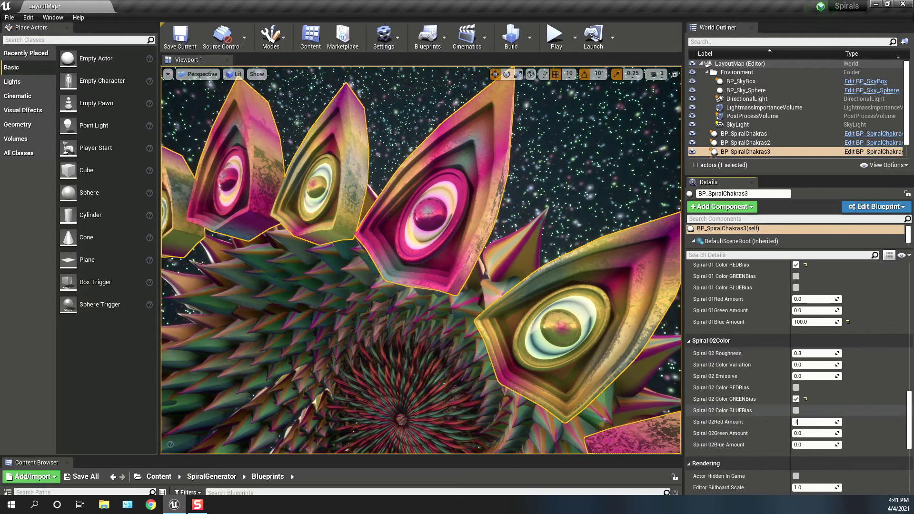
type("00")
key("Return")
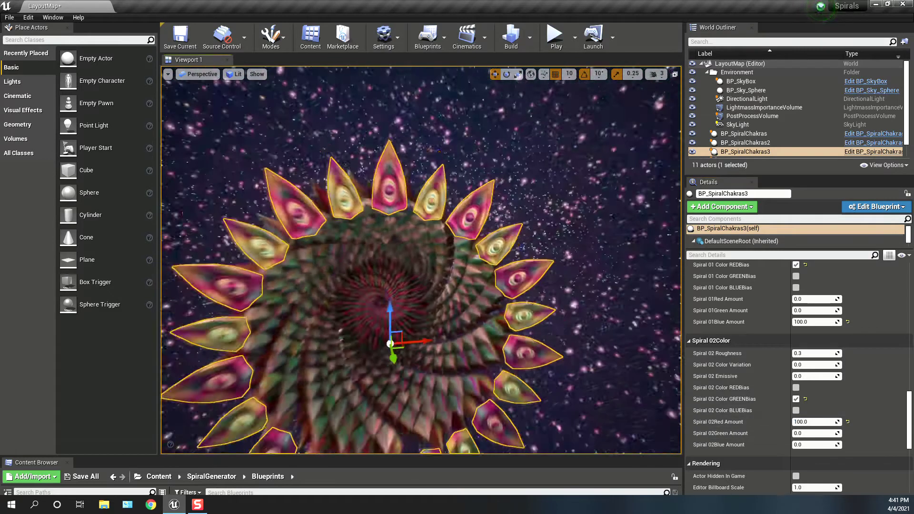
- Turn off Switch Rotation Pitch on BP_SpiralChakras3 and set Rotation Rate Pitch to 3
scroll(797, 376, "up", 10)
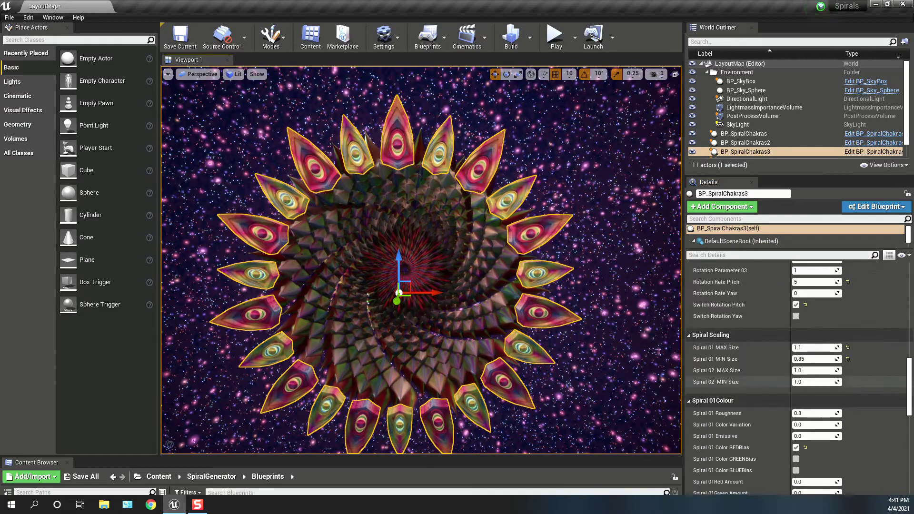
left_click(795, 365)
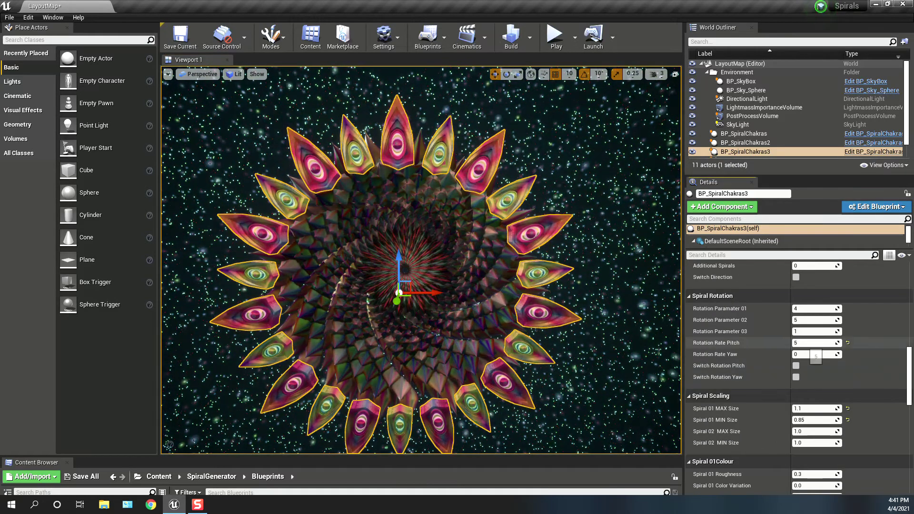
left_click_drag(421, 260, 410, 236)
left_click(814, 342)
type("3")
key("Return")
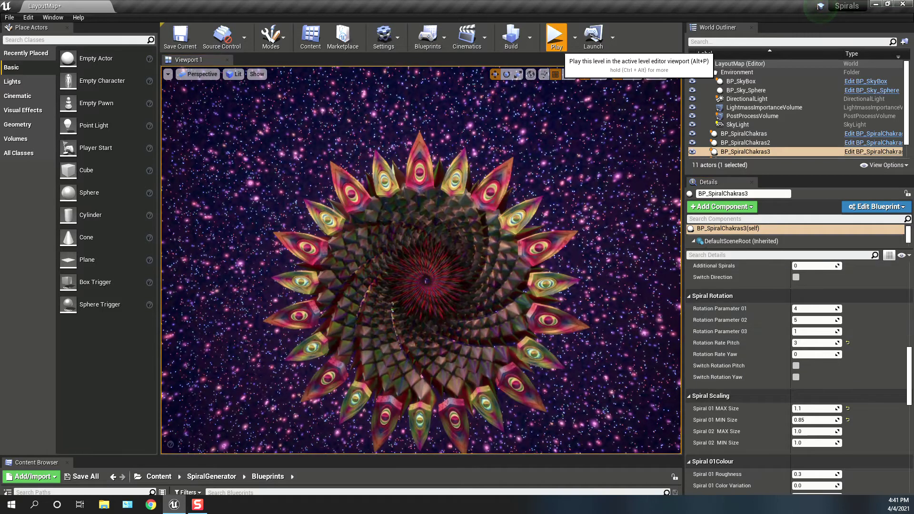
- Play the level to watch the layered chakras rotate, and stop the simulation
left_click(555, 34)
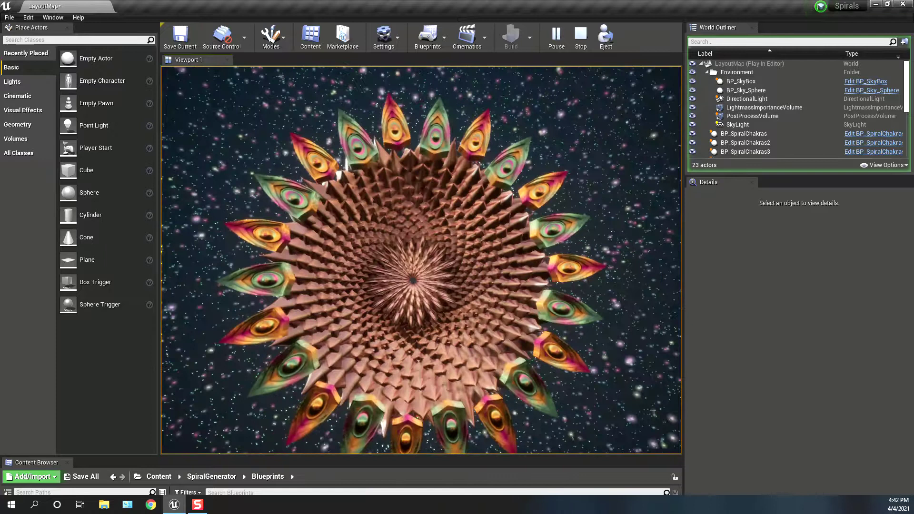
key("Escape")
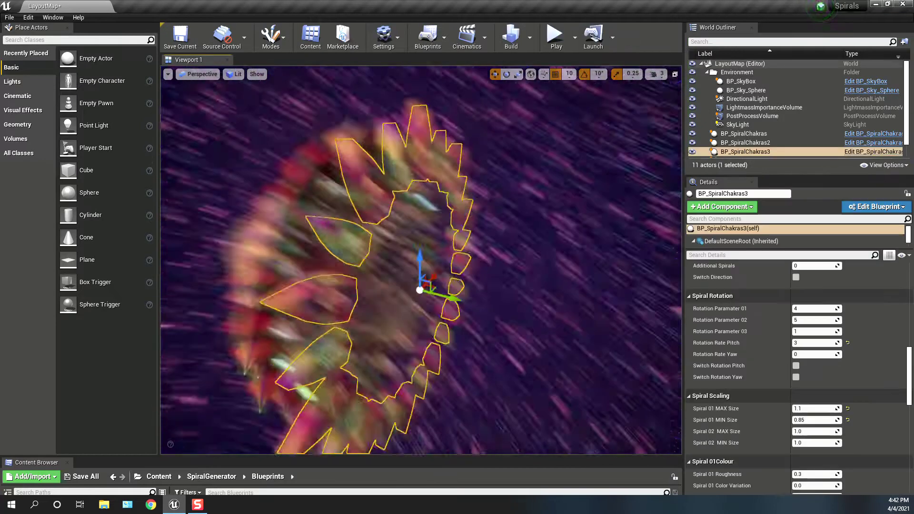
- Duplicate BP_SpiralChakras3 along Y to 230 and set the copy's Spiral Mesh Type to Type03
left_click_drag(453, 265, 489, 272, "alt")
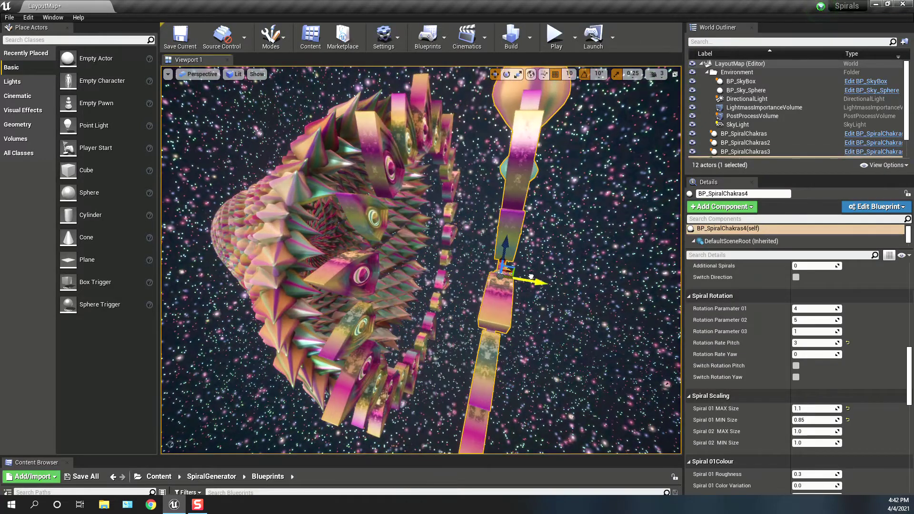
scroll(796, 330, "up", 10)
left_click(816, 330)
left_click(809, 339)
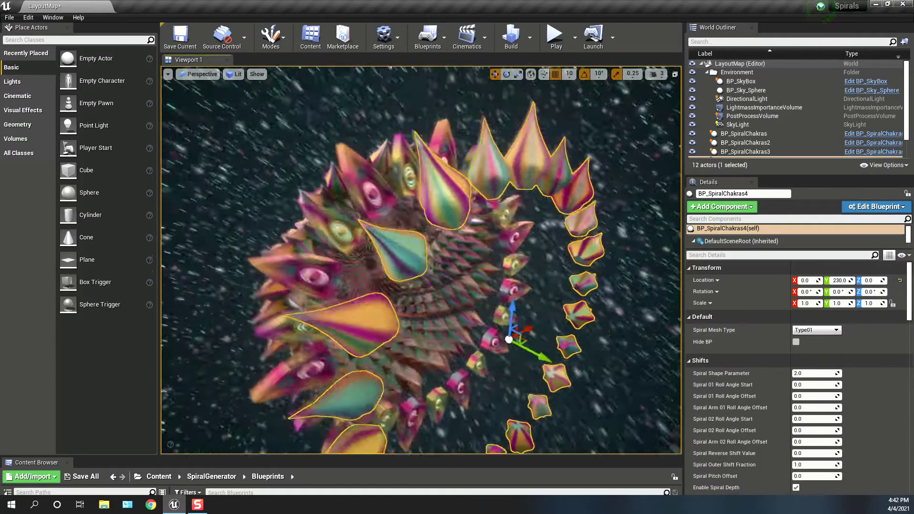
left_click(814, 329)
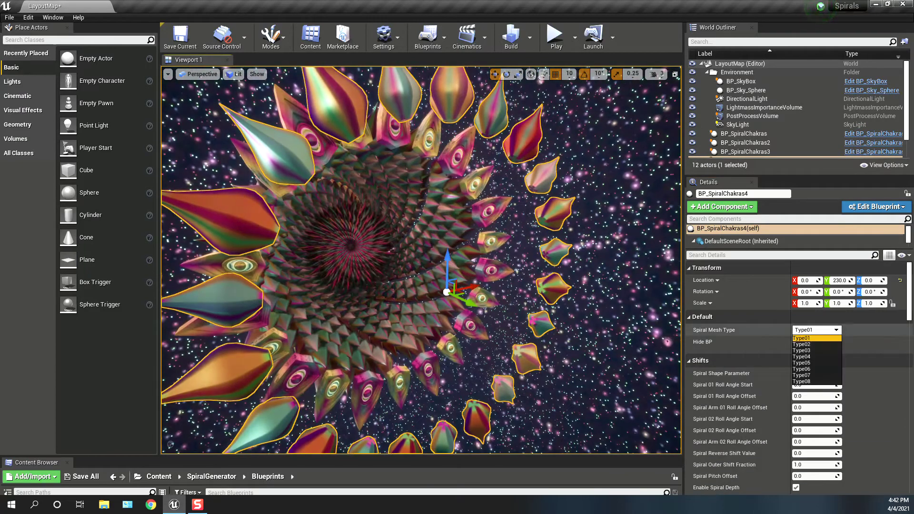
left_click(805, 351)
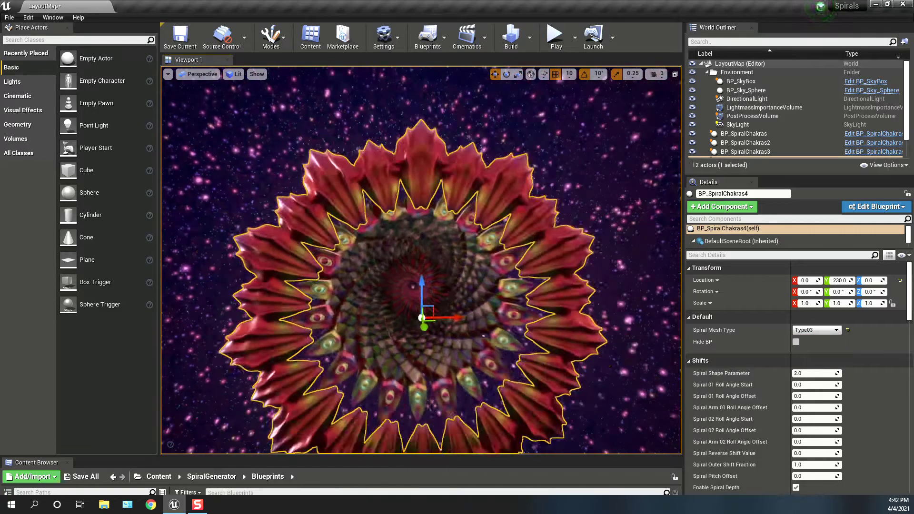
- Set Initial Spiral Scale 01 and Initial Spiral Scale 02 on BP_SpiralChakras4 to 0.25
scroll(797, 376, "down", 6)
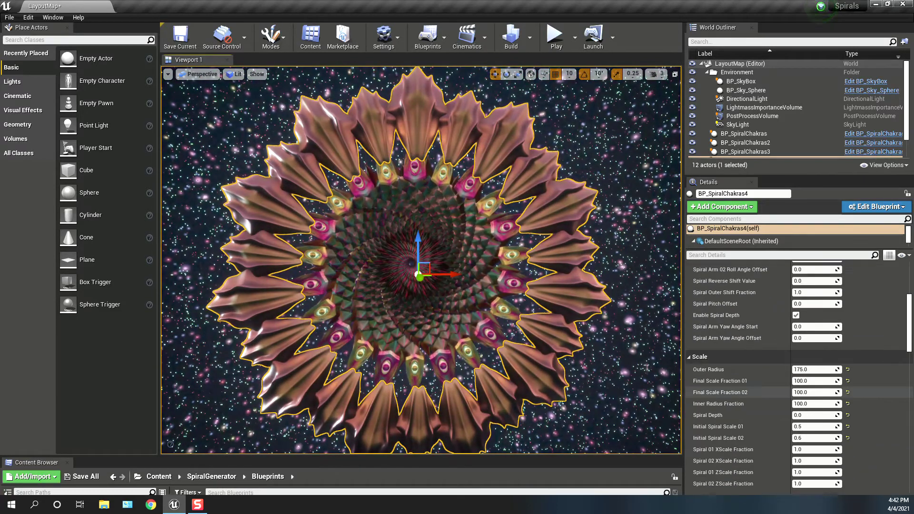
left_click(814, 426)
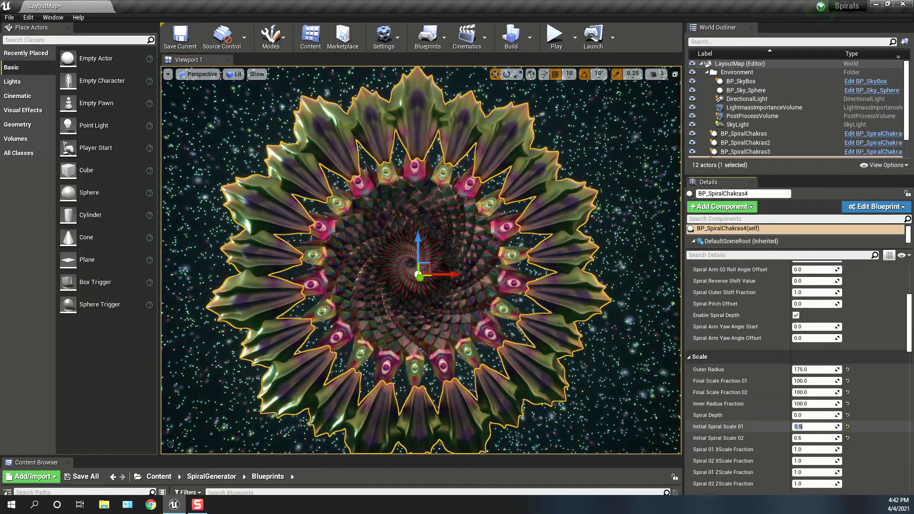
key("BackSpace")
key("BackSpace")
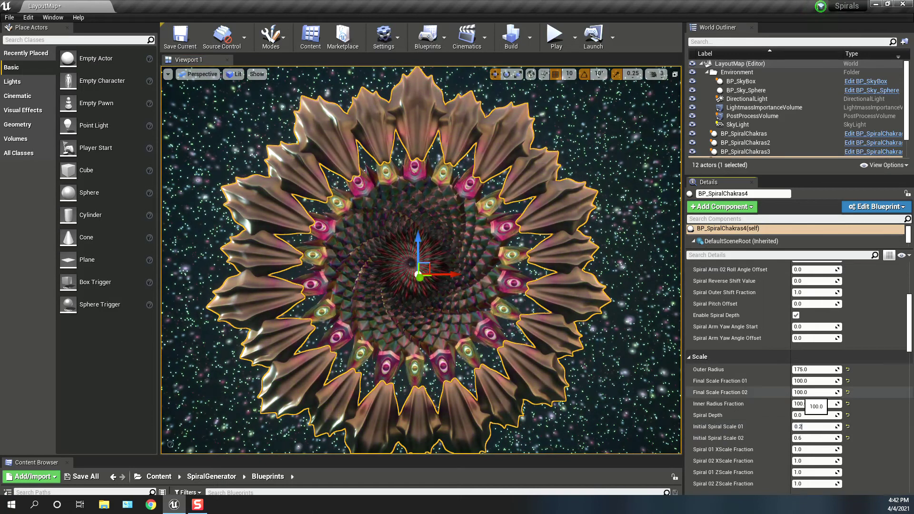
key("Return")
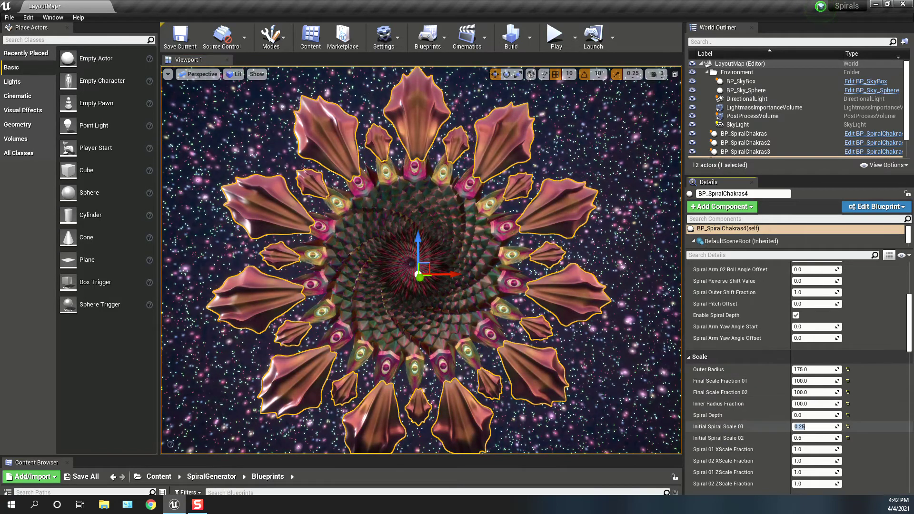
left_click(816, 437)
key("Return")
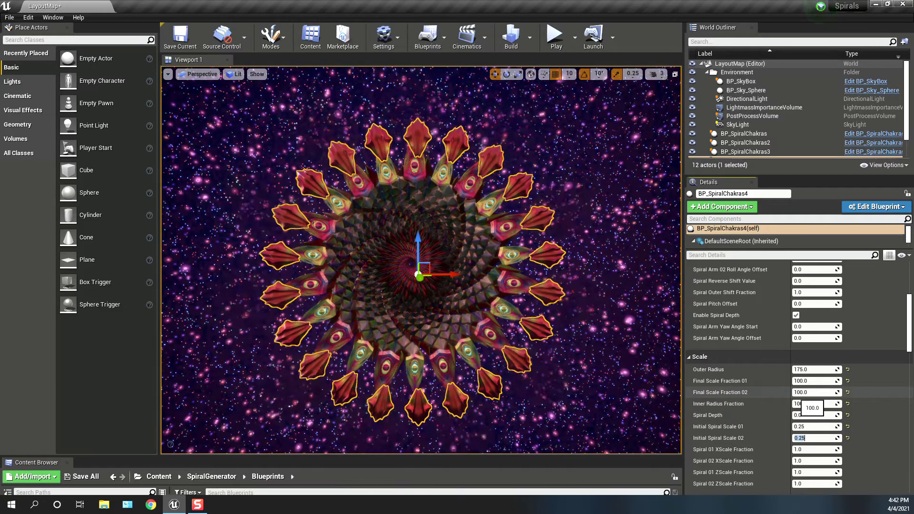
key("Return")
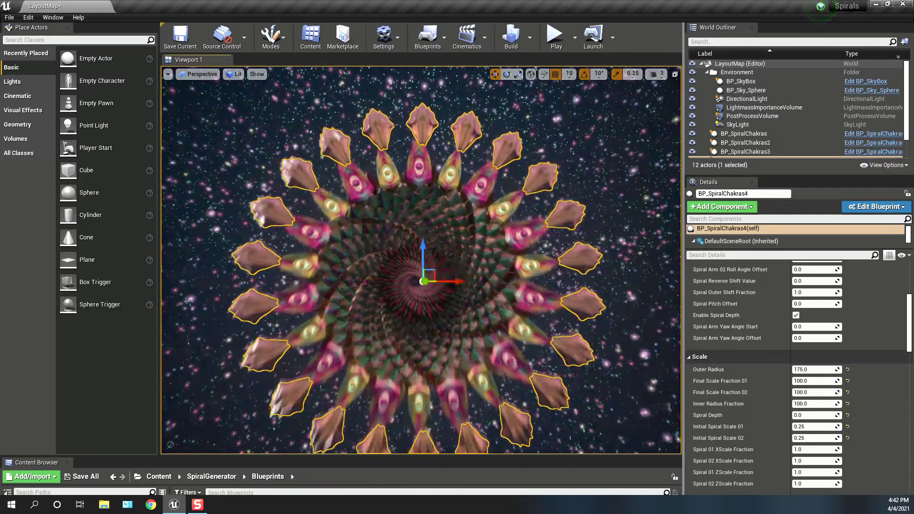
- Set Additional Instances in the Spiral Form settings of BP_SpiralChakras4 to 37
scroll(816, 395, "down", 5)
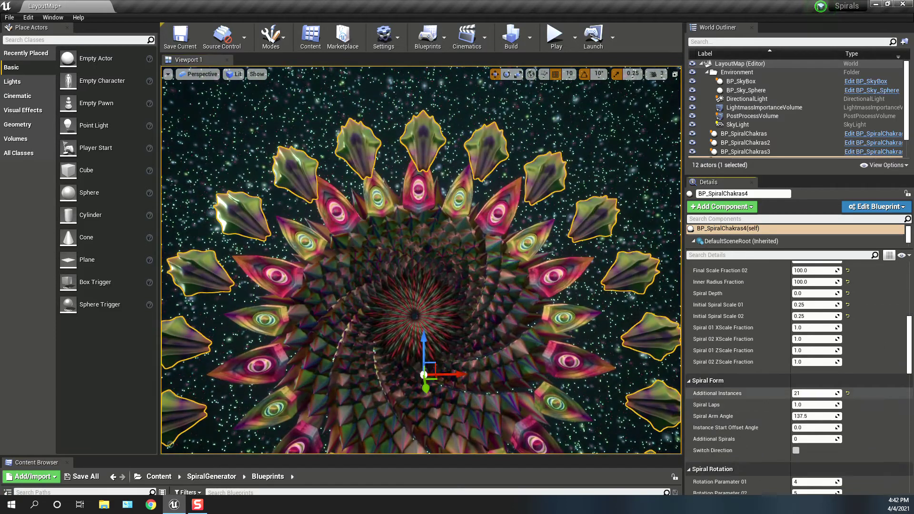
left_click(816, 394)
type("37")
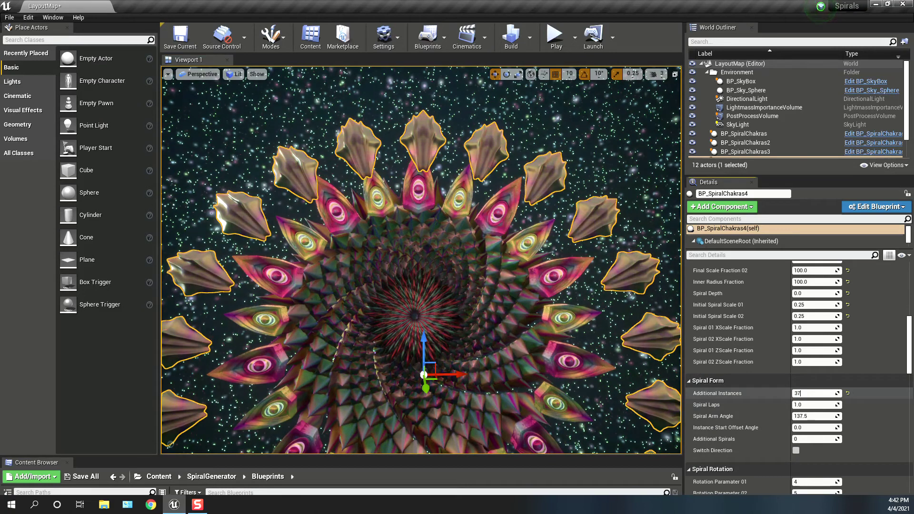
key("Return")
right_click_drag(594, 334, 571, 328)
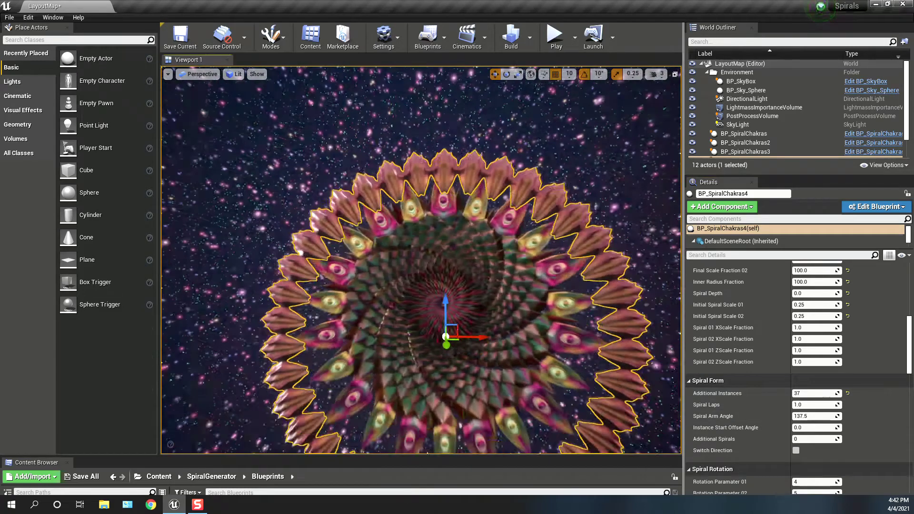
key("w")
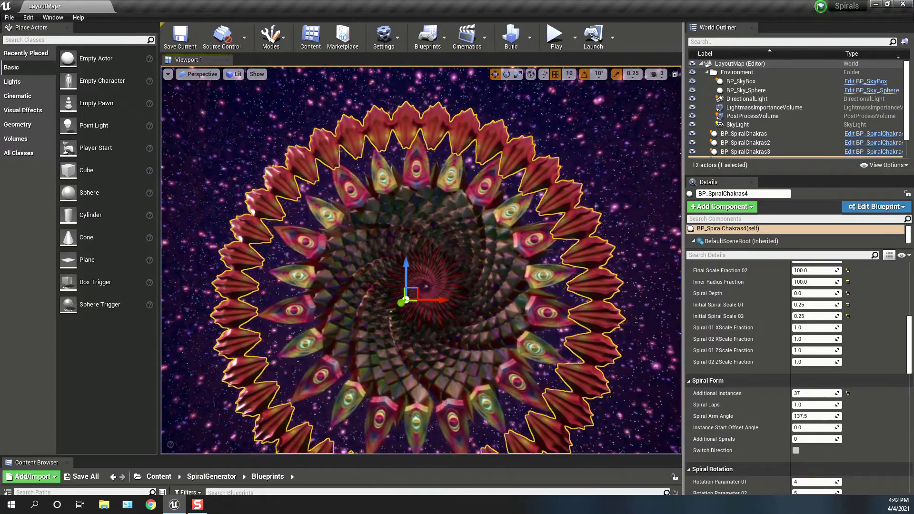
- Turn off Enable Spiral Depth in the Shifts settings of BP_SpiralChakras4
scroll(742, 394, "down", 5)
scroll(742, 394, "up", 9)
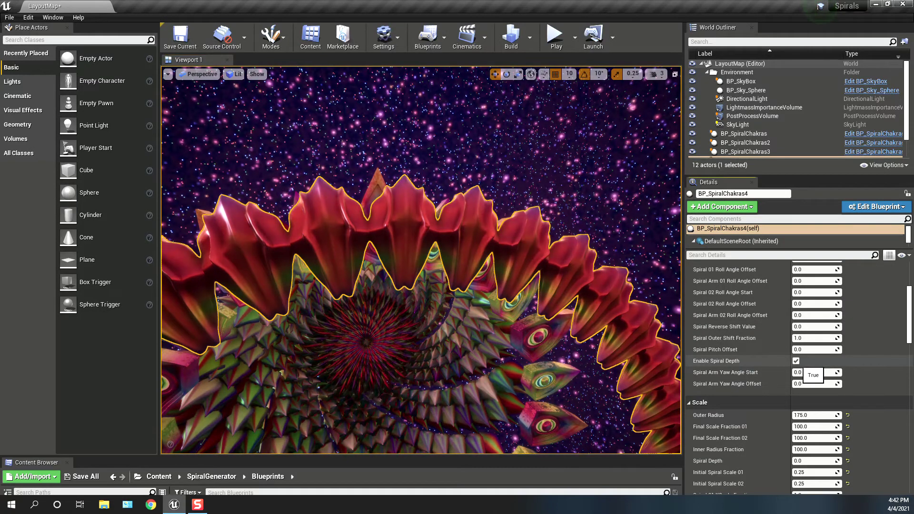
left_click(795, 361)
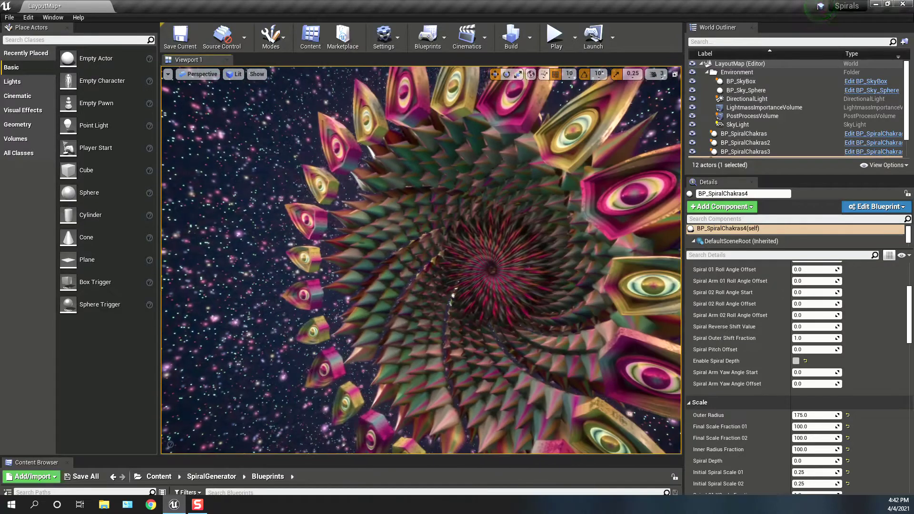
- Look through the other chakra actors, reselect BP_SpiralChakras4 and set its Spiral Arm Yaw Angle Offset to 180
left_click(744, 142)
left_click(743, 133)
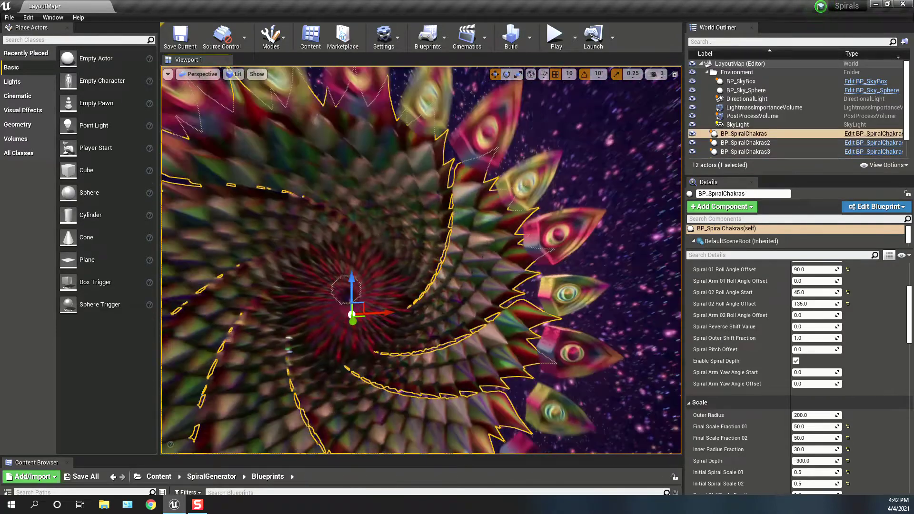
left_click(745, 151)
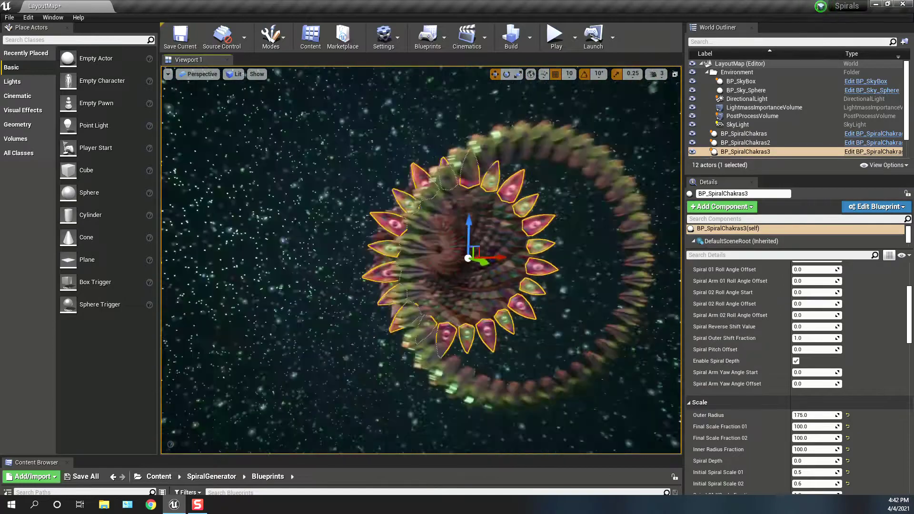
key("Down")
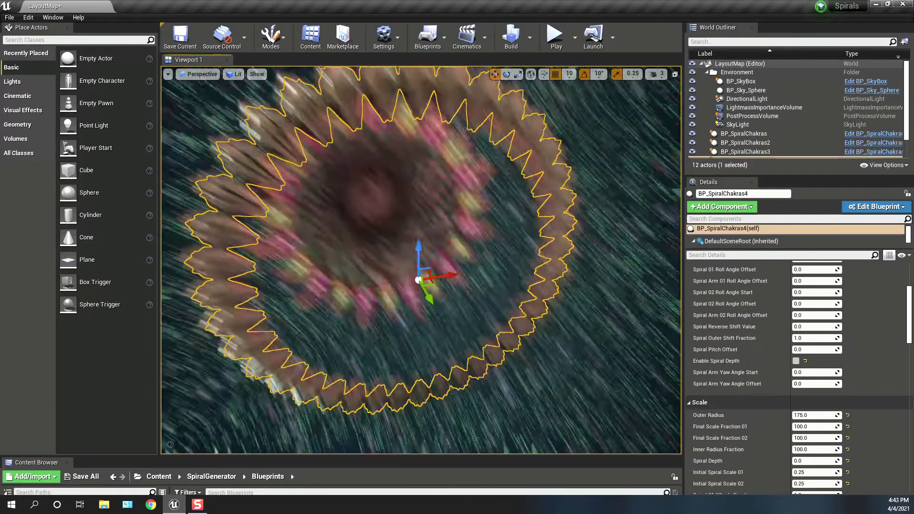
key("g")
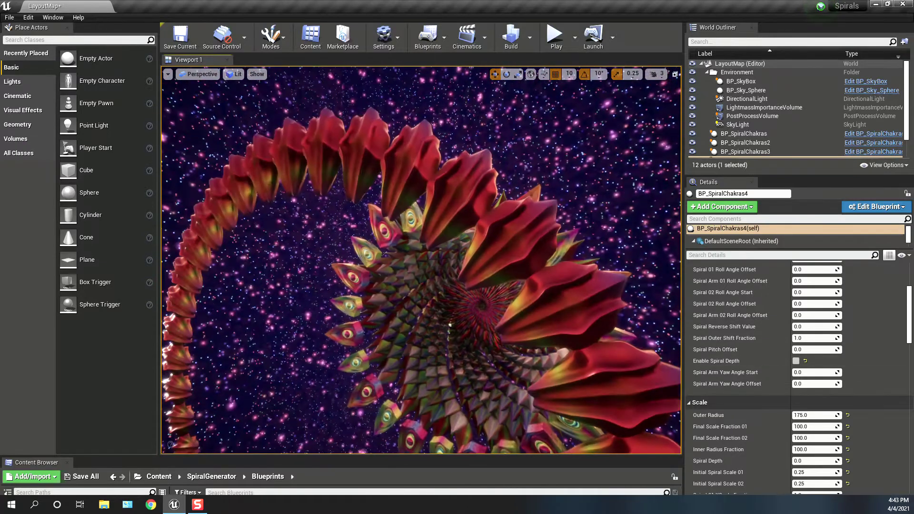
left_click(825, 384)
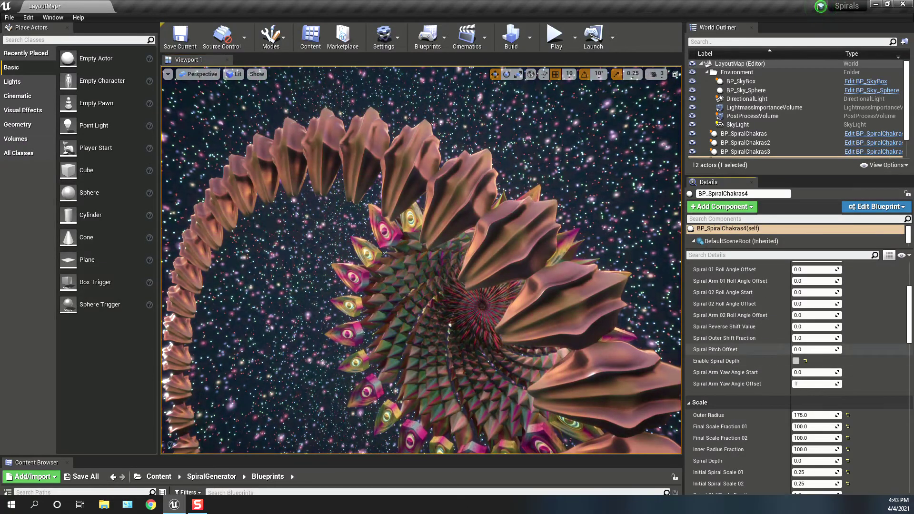
right_click_drag(656, 285, 662, 285)
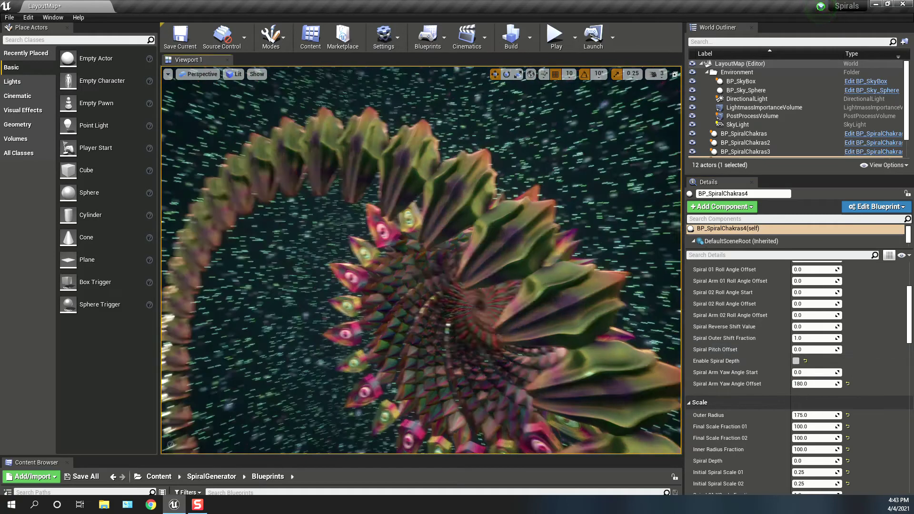
- Raise Additional Spirals on BP_SpiralChakras4 through 2, 3 and 4 to a final value of 5
scroll(743, 361, "down", 8)
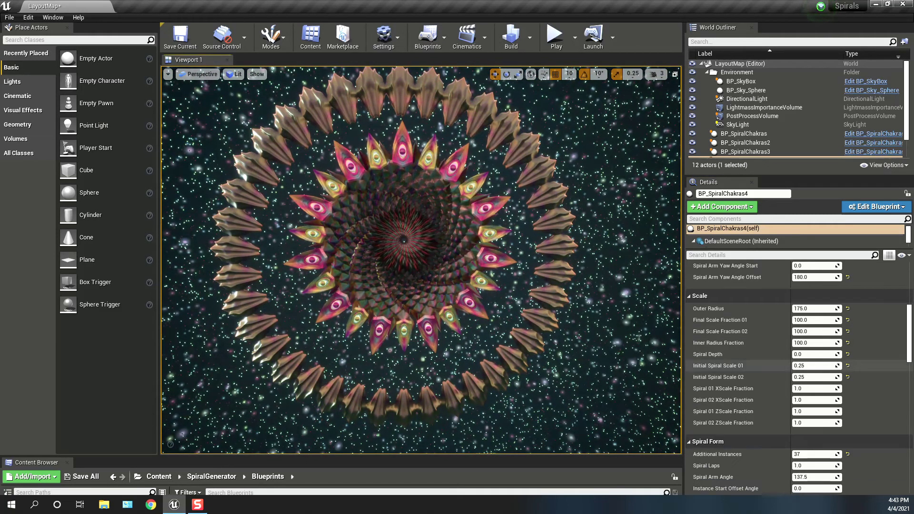
left_click(815, 408)
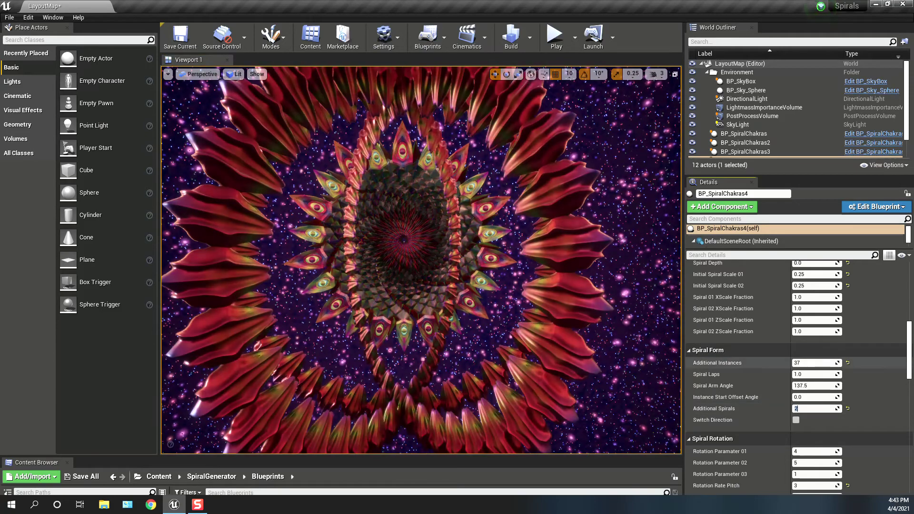
type("2")
key("Return")
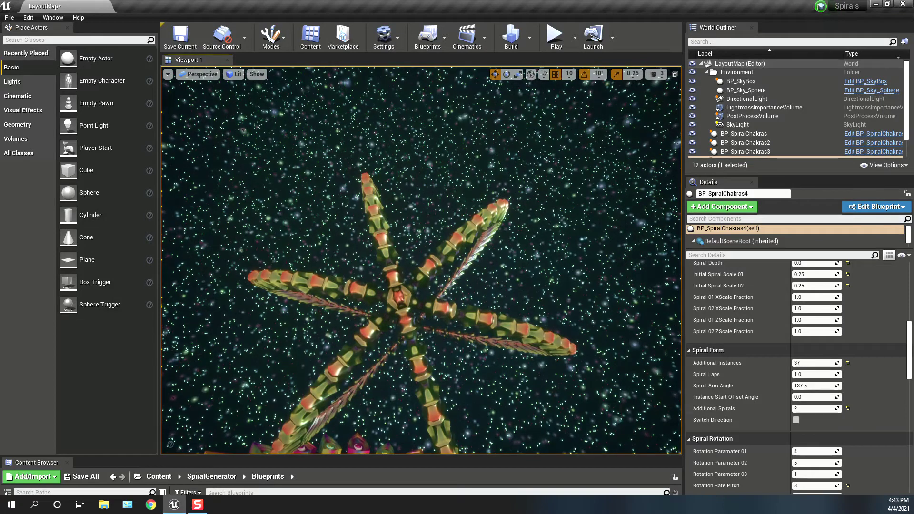
left_click(814, 408)
type("3")
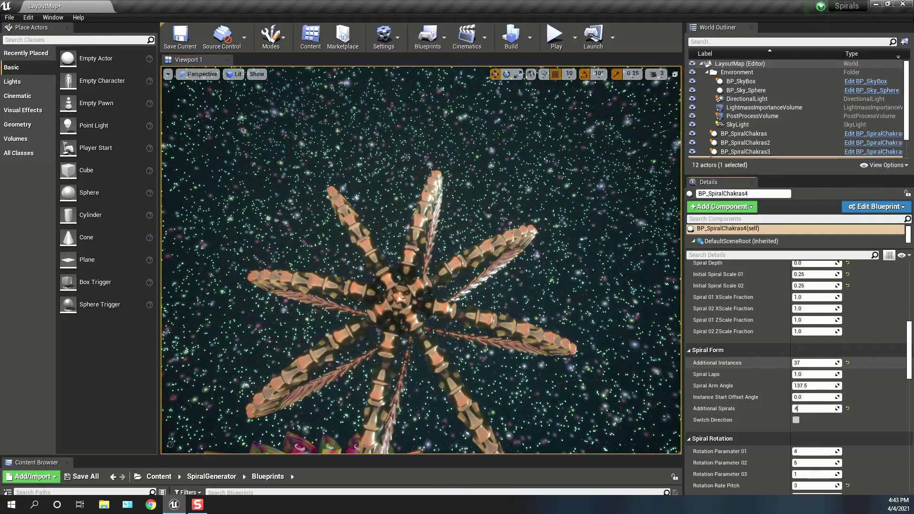
key("Return")
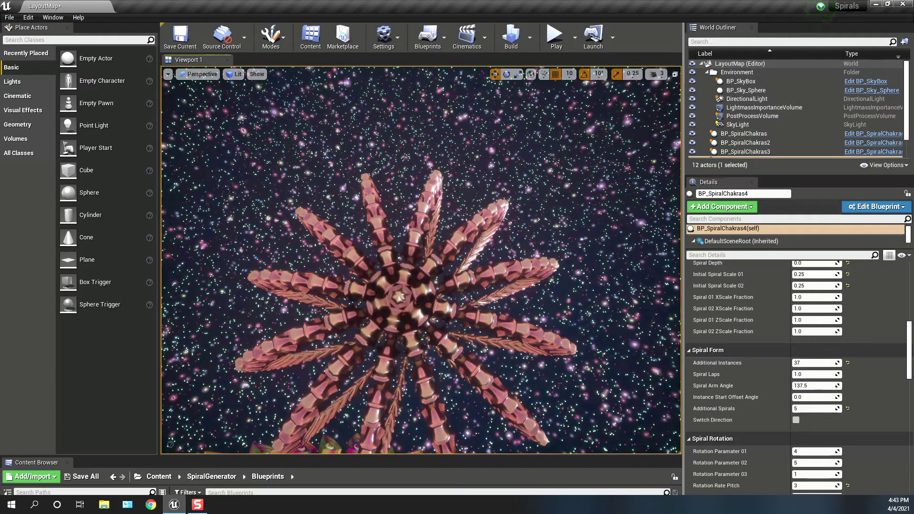
- Try Spiral Outer Shift Fraction values of 1.5 and 0.75 on BP_SpiralChakras4, and settle on 0.5
right_click_drag(421, 260, 442, 324)
scroll(797, 371, "up", 5)
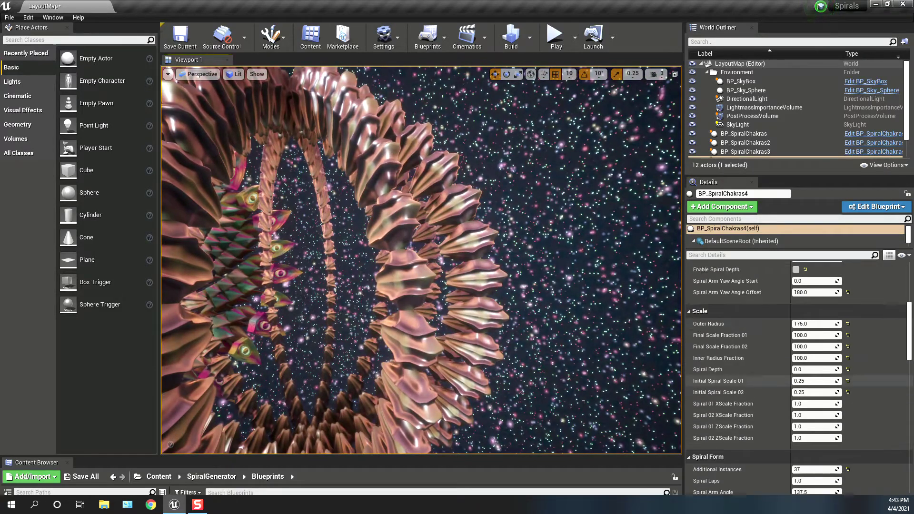
scroll(797, 371, "up", 2)
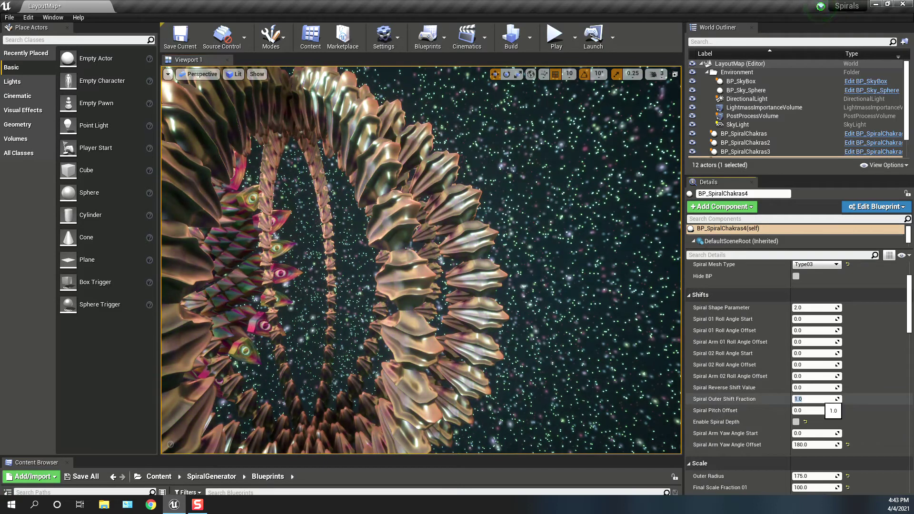
type("5")
key("Return")
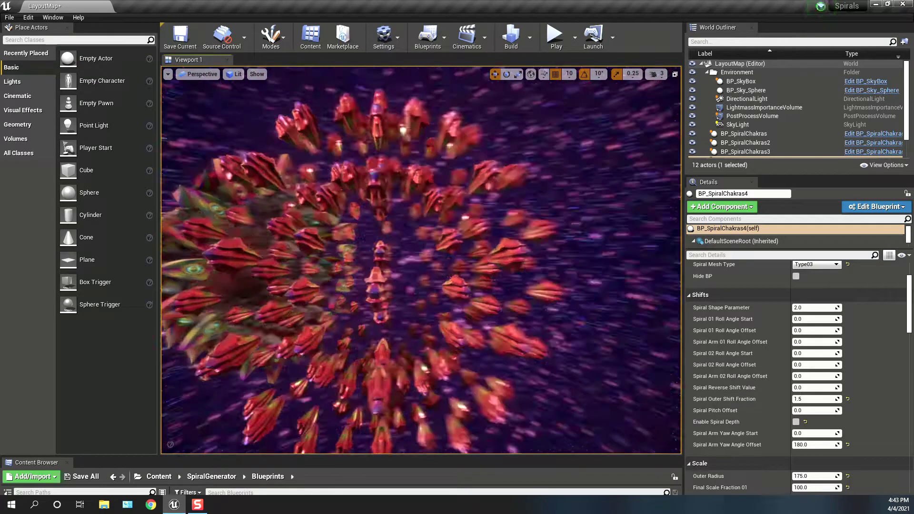
left_click(813, 399)
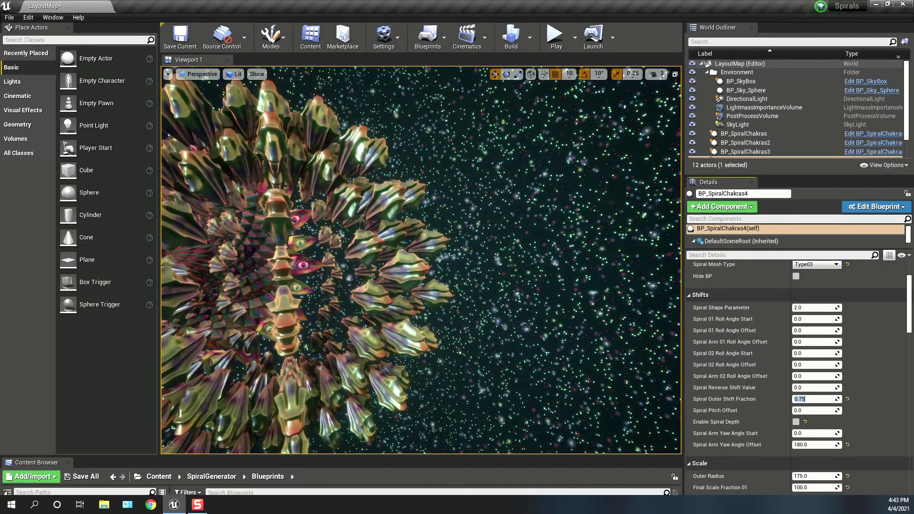
key("Return")
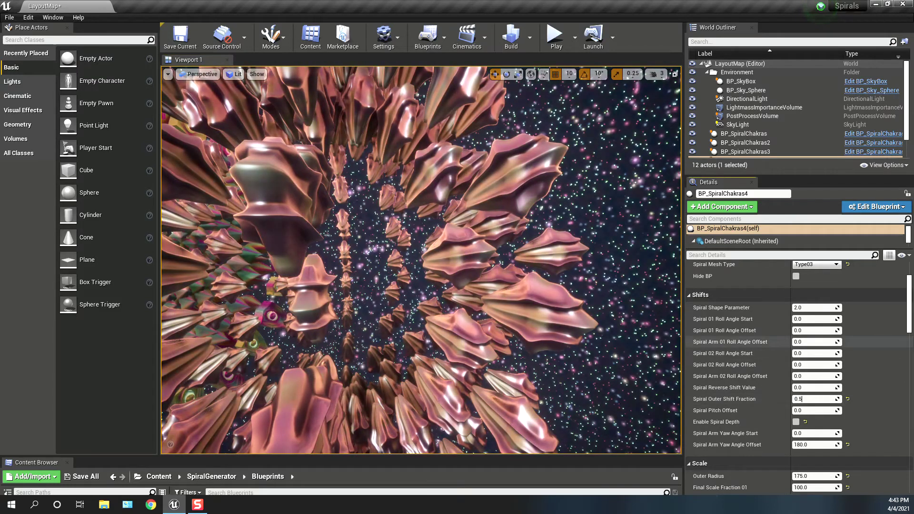
left_click(421, 260)
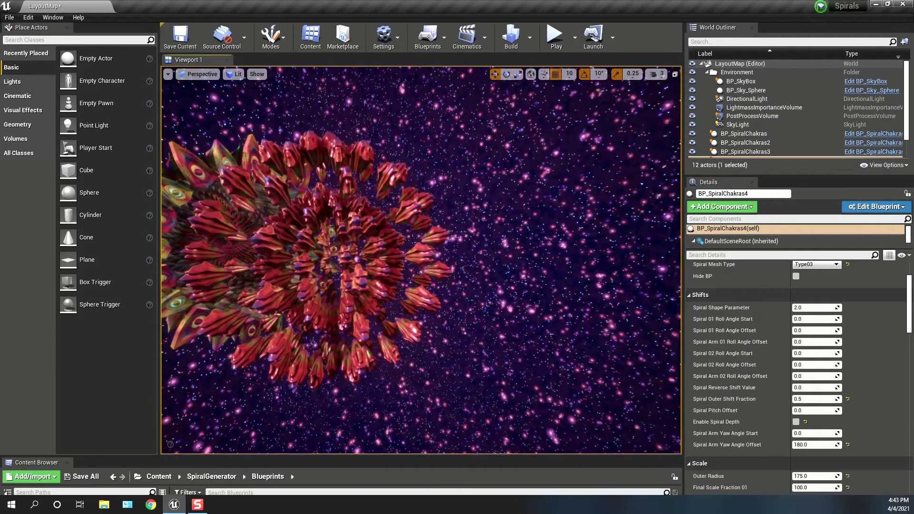
right_click_drag(437, 294, 252, 240)
- Set both Initial Spiral Scale 01 and Initial Spiral Scale 02 on BP_SpiralChakras4 to 0.1
scroll(771, 431, "down", 1)
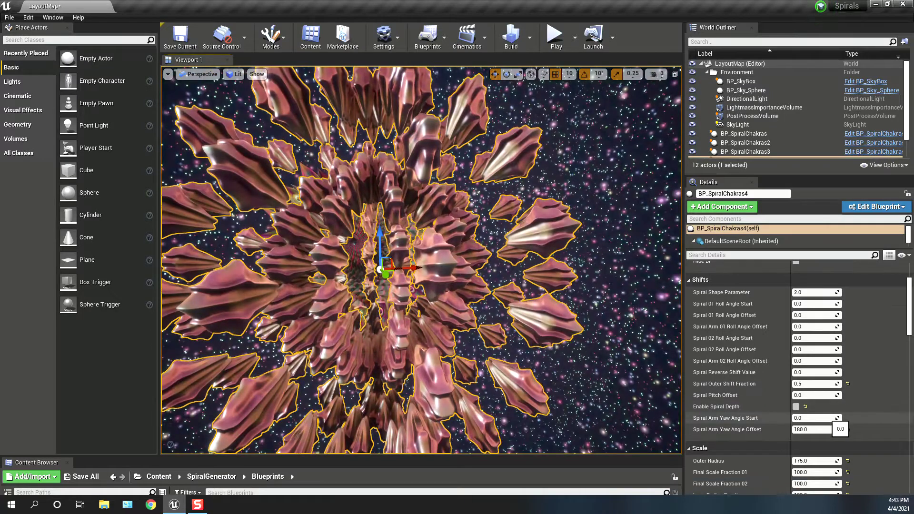
scroll(814, 400, "down", 5)
left_click(812, 396)
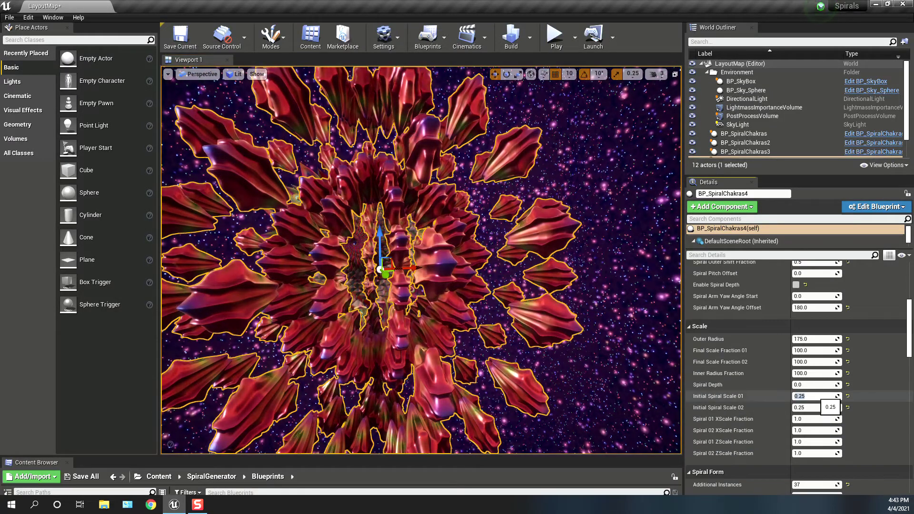
type("0.1")
key("Return")
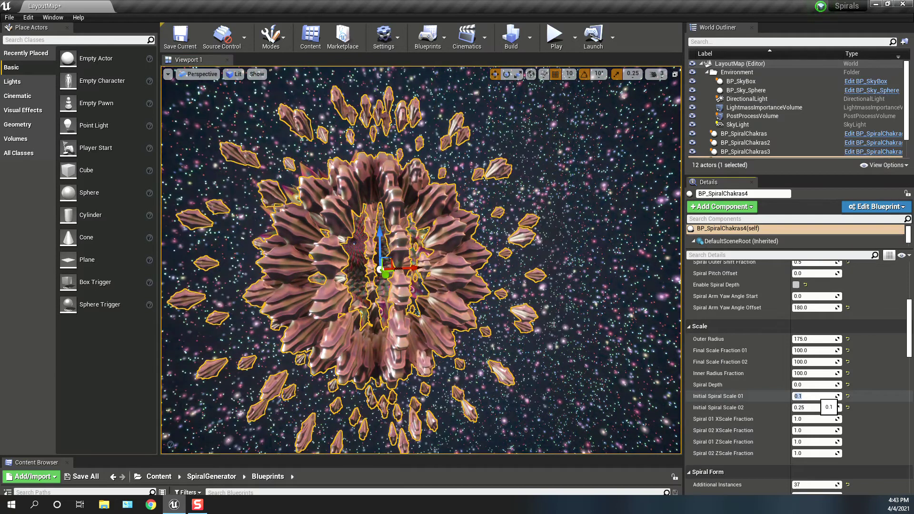
left_click(815, 408)
type("0.1")
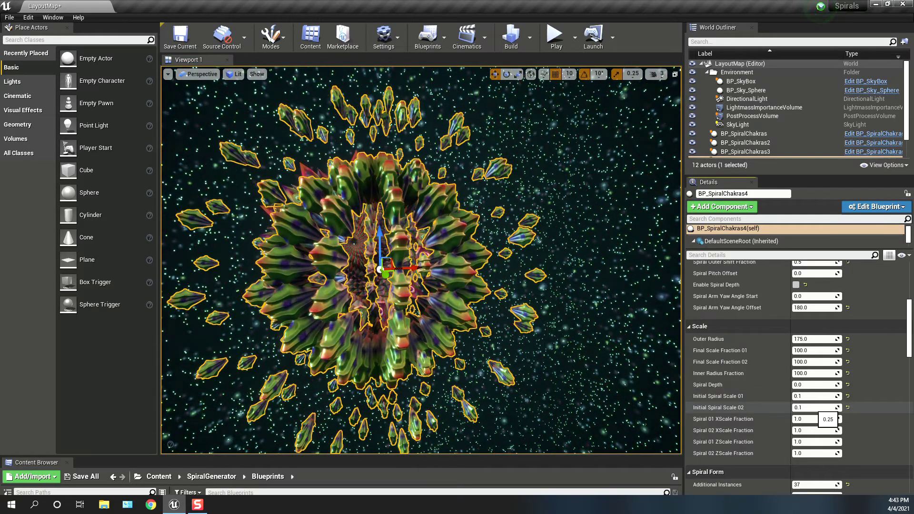
key("Return")
- Try Outer Radius values of 50 and 75 on BP_SpiralChakras4
left_click_drag(421, 260, 514, 260, "alt")
key("g")
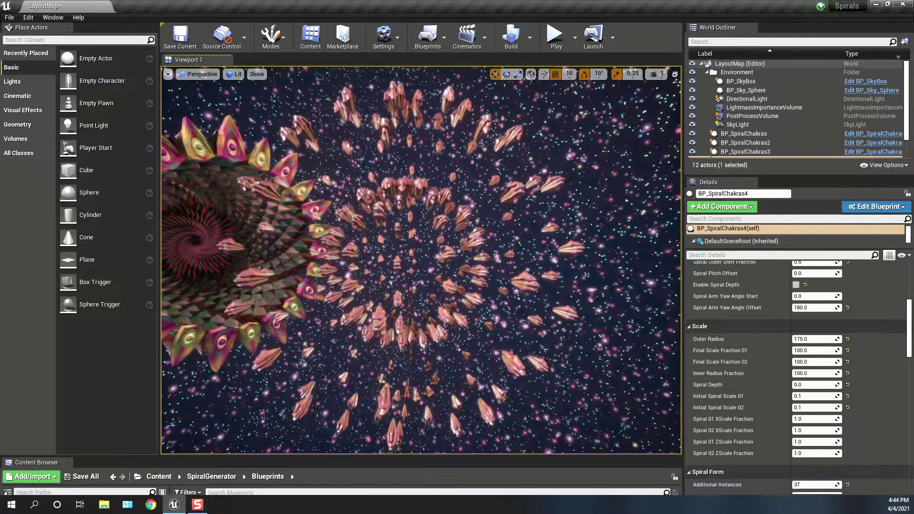
left_click(814, 339)
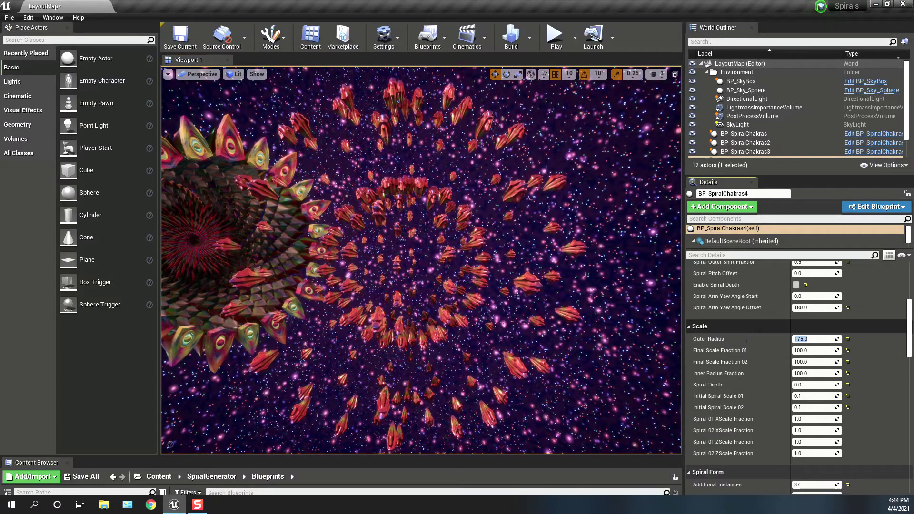
type("50")
key("Return")
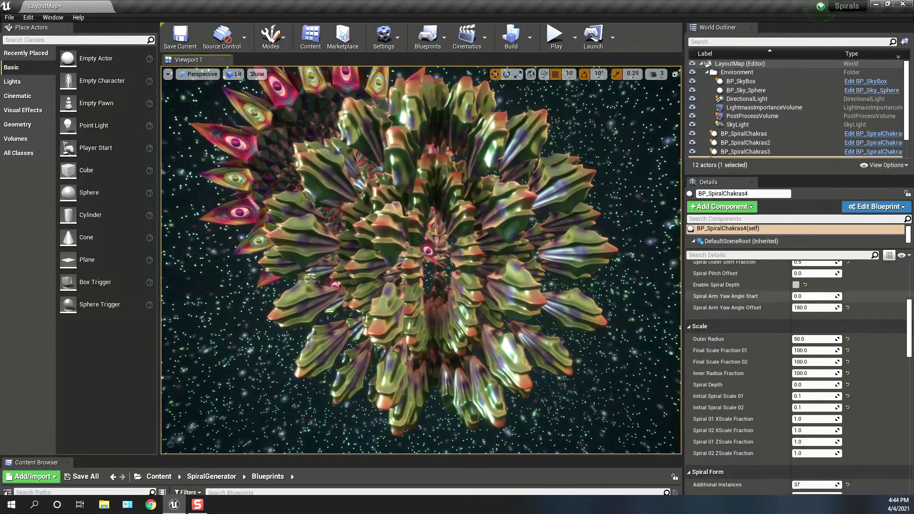
left_click(813, 339)
type("75")
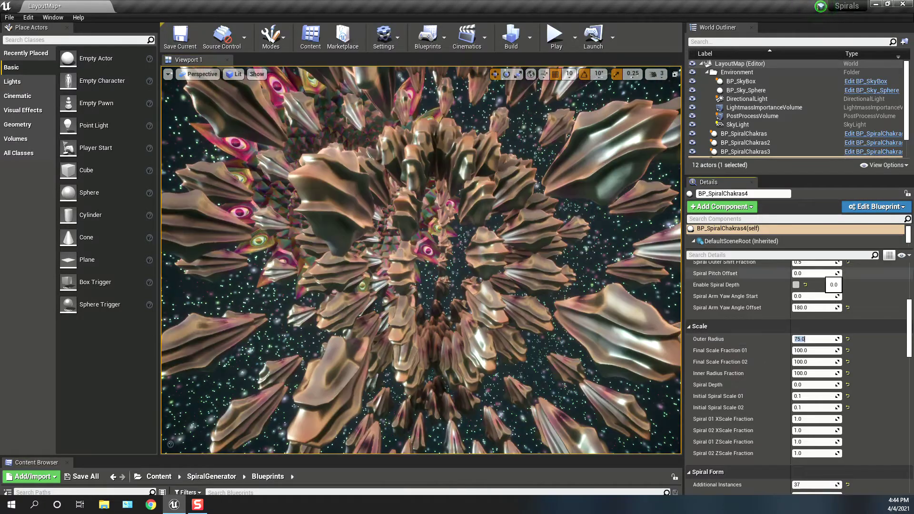
key("Return")
- Move BP_SpiralChakras4 along its Y axis so it sits close to the centre of the larger chakra
right_click_drag(421, 260, 400, 281)
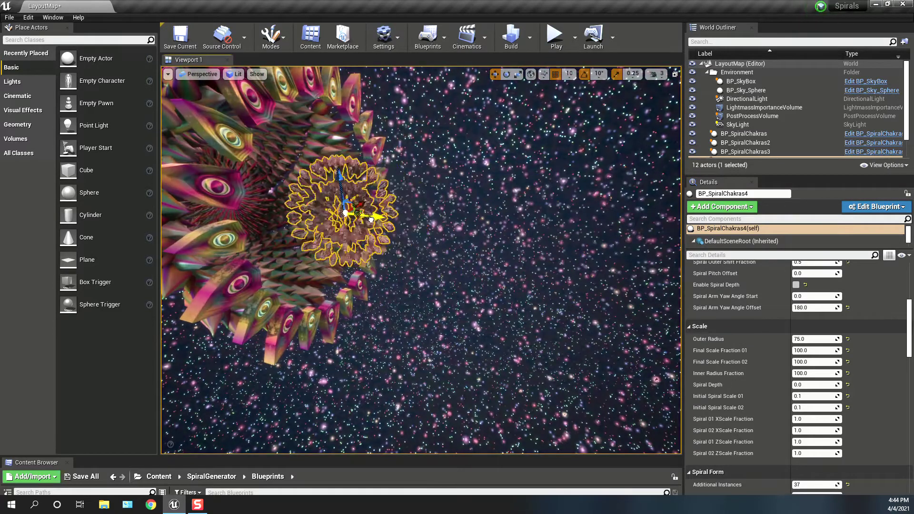
key("f")
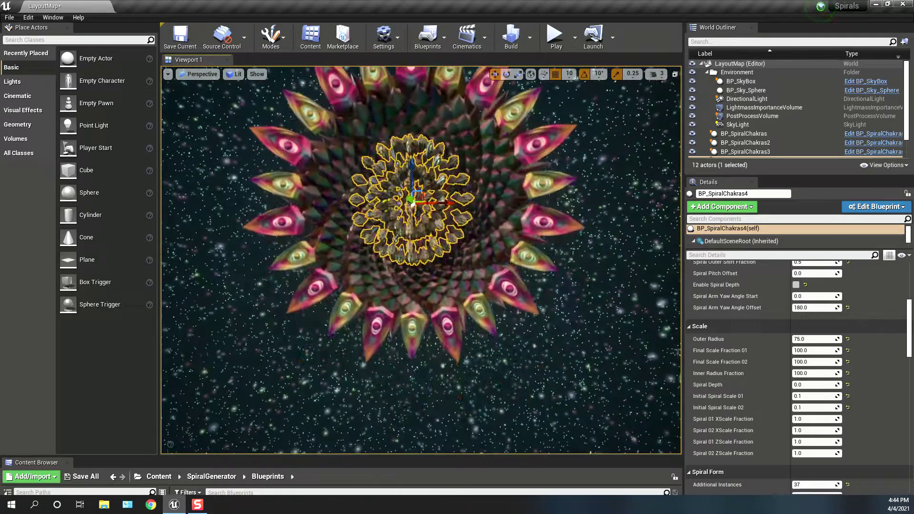
scroll(421, 260, "up", 5)
right_click_drag(421, 259, 421, 223)
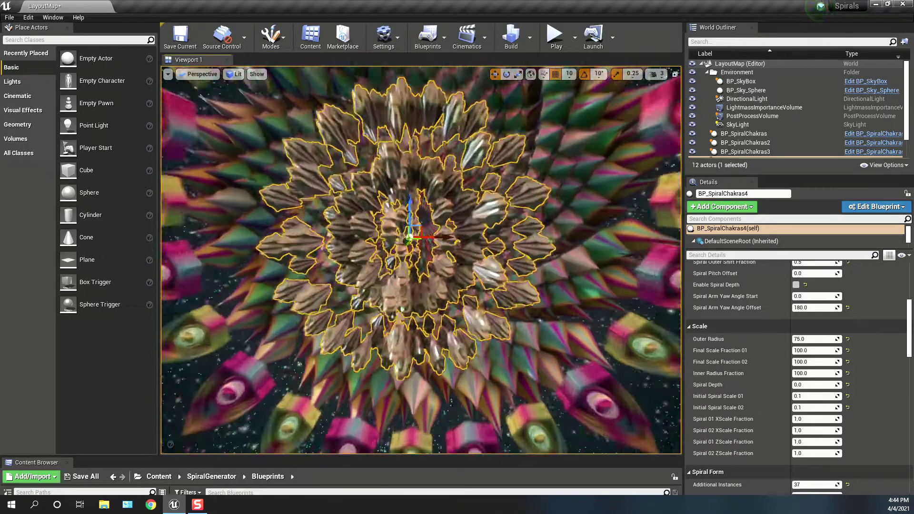
- Set both Initial Spiral Scale 01 and Initial Spiral Scale 02 on BP_SpiralChakras4 to 0.075
scroll(724, 352, "down", 2)
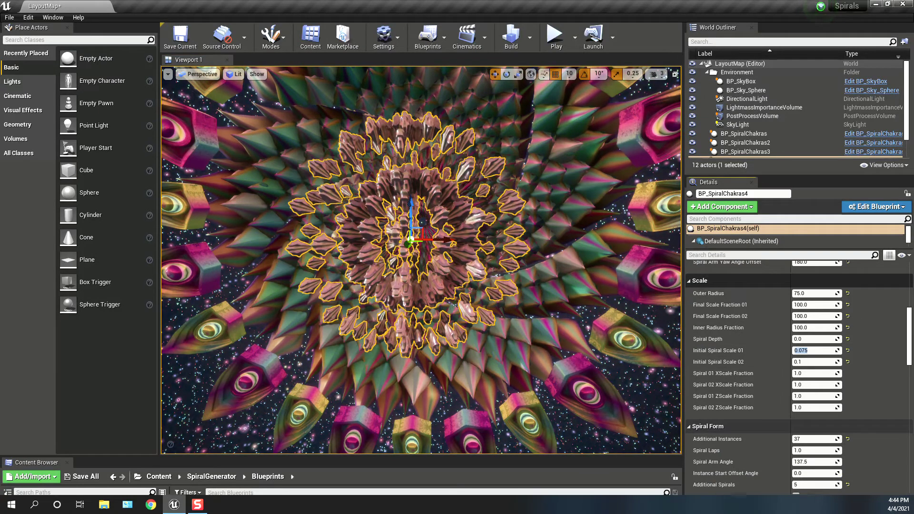
left_click(816, 351)
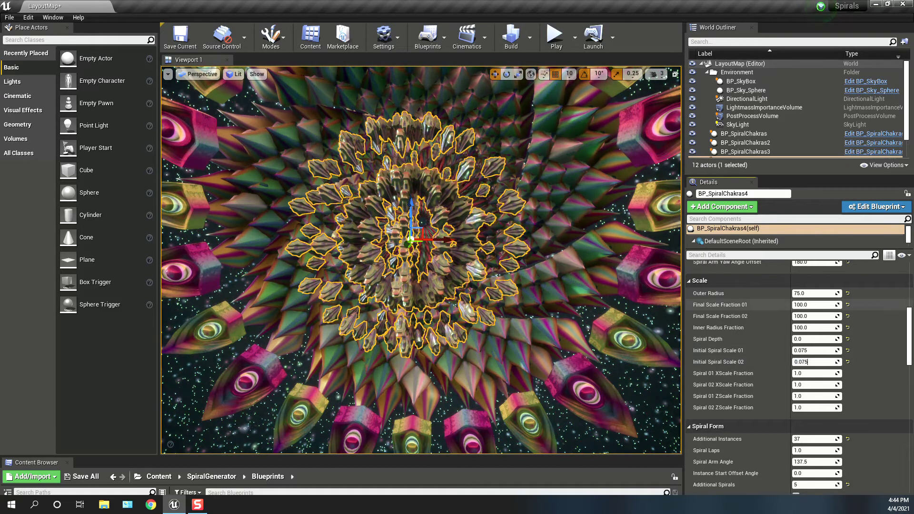
left_click(414, 265)
- Make BP_SpiralChakras4 rotate only in yaw: Rotation Rate Yaw 5, Rotation Rate Pitch 0, with Switch Rotation Yaw enabled
key("g")
left_click_drag(414, 265, 333, 265, "alt")
scroll(743, 376, "down", 5)
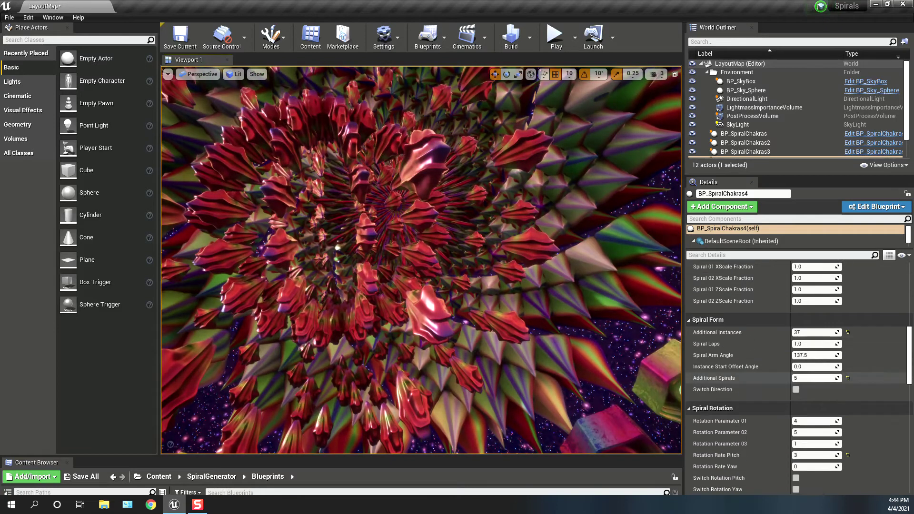
scroll(817, 378, "down", 4)
left_click(818, 405)
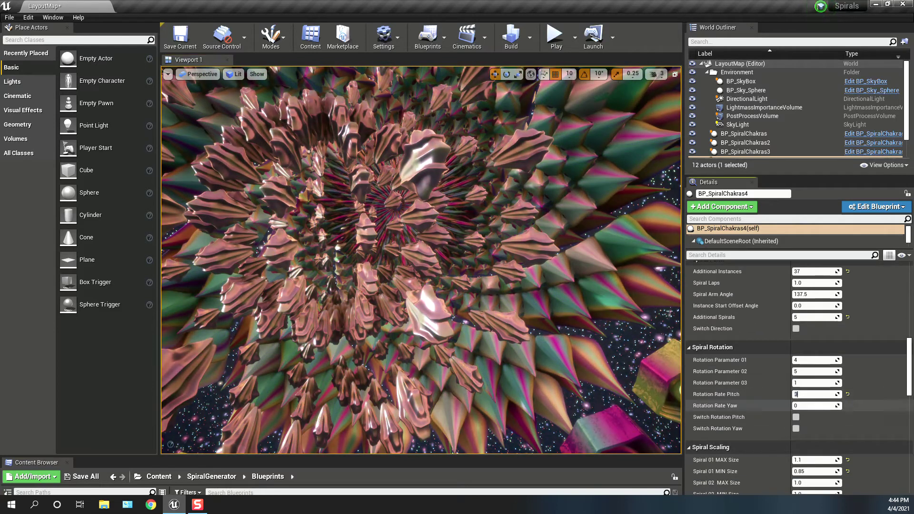
type("5")
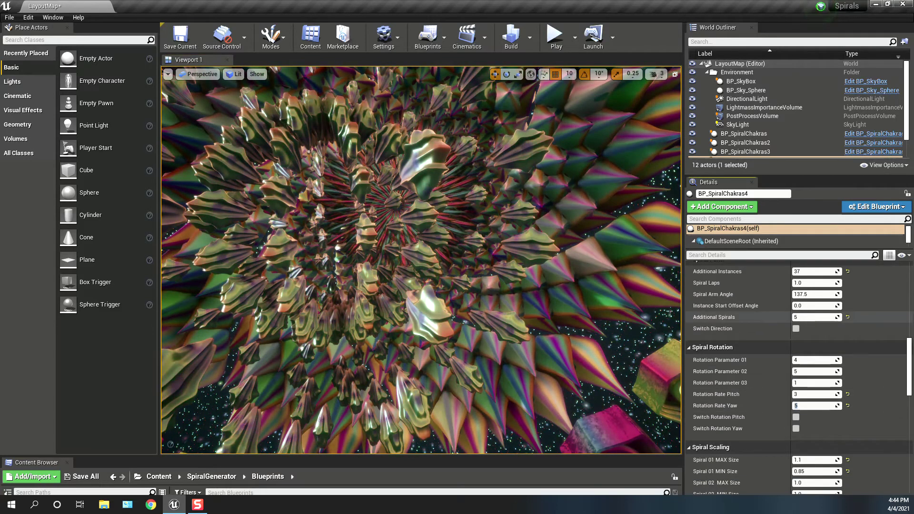
key("Return")
type("0")
key("Return")
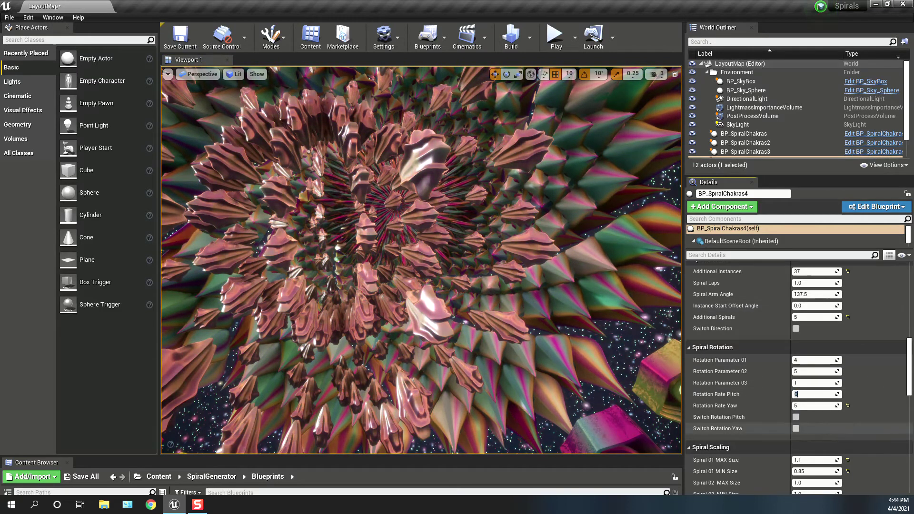
left_click(795, 429)
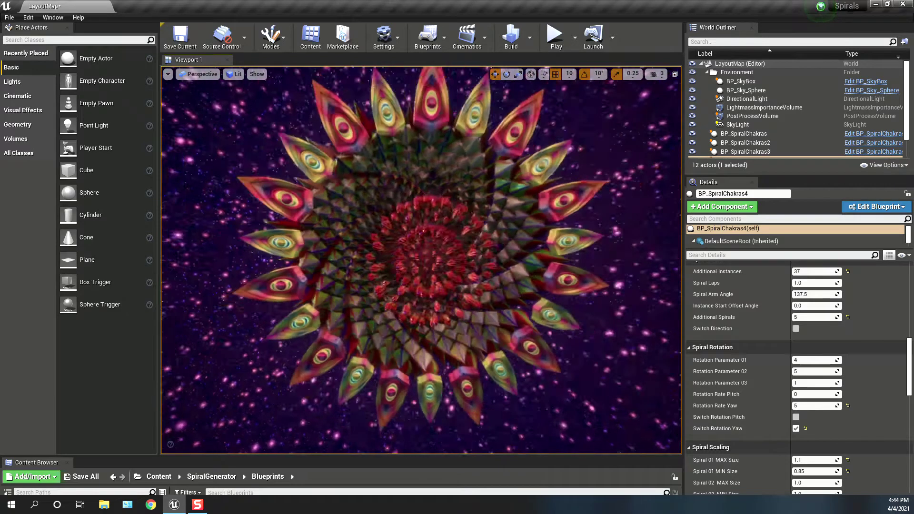
- Set the Outer Radius of BP_SpiralChakras4 to 100
scroll(819, 339, "up", 10)
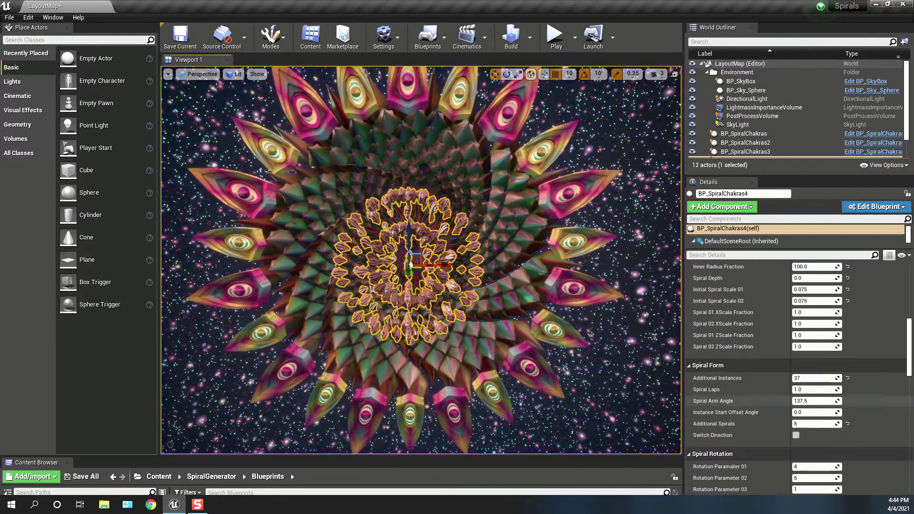
left_click(819, 339)
type("100")
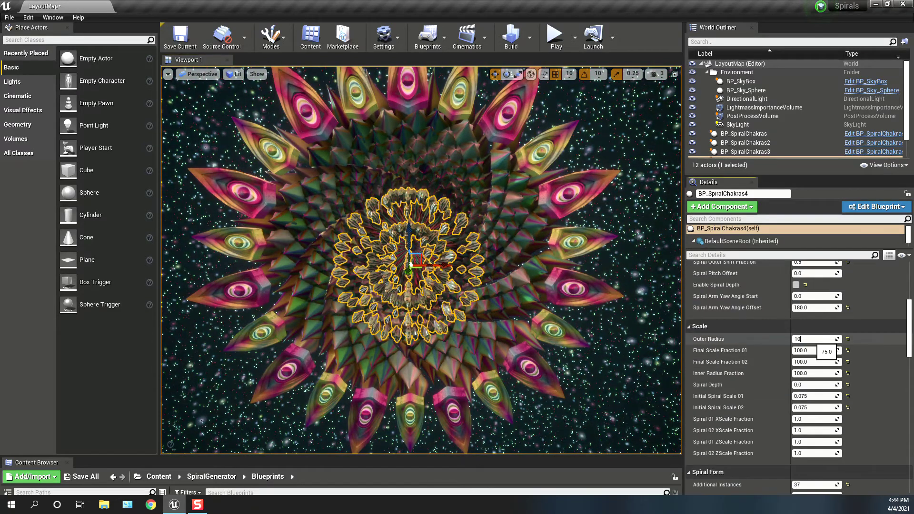
key("Return")
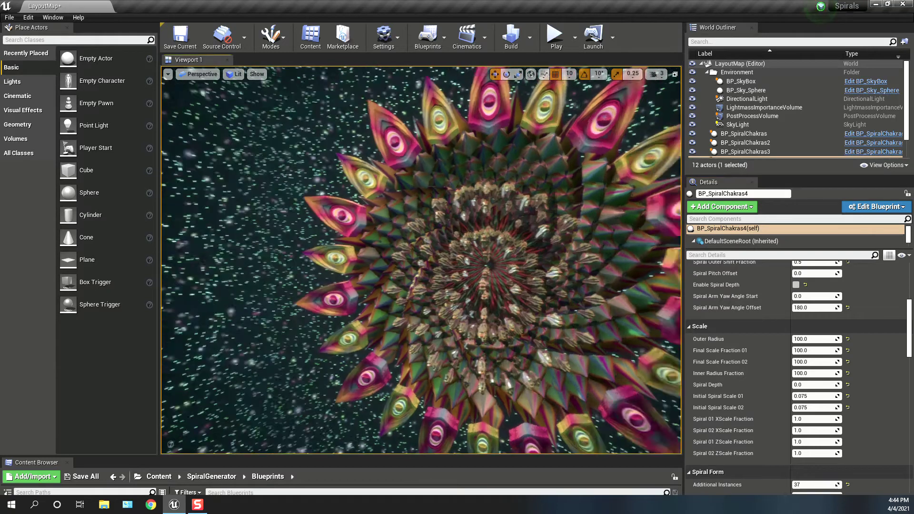
- Set Additional Instances on BP_SpiralChakras4 to 67 and play the level to preview the layered chakra
scroll(795, 362, "down", 4)
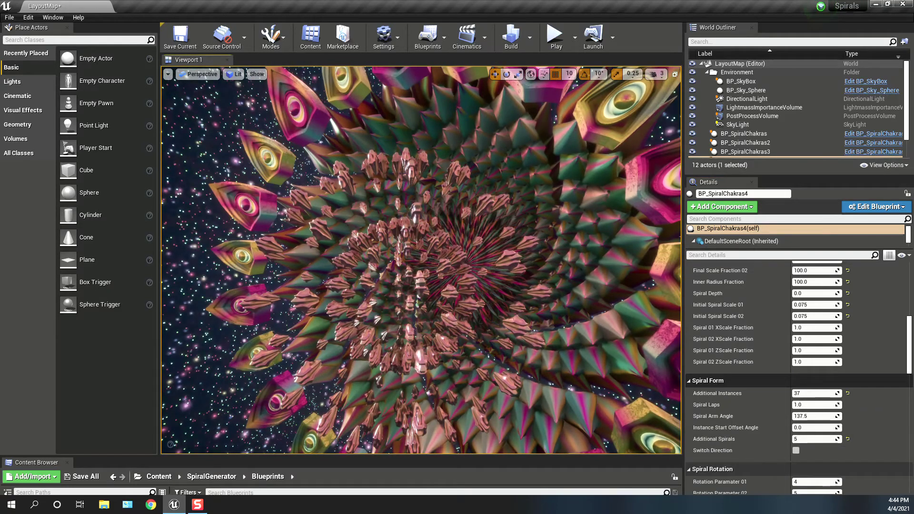
left_click(814, 393)
type("6")
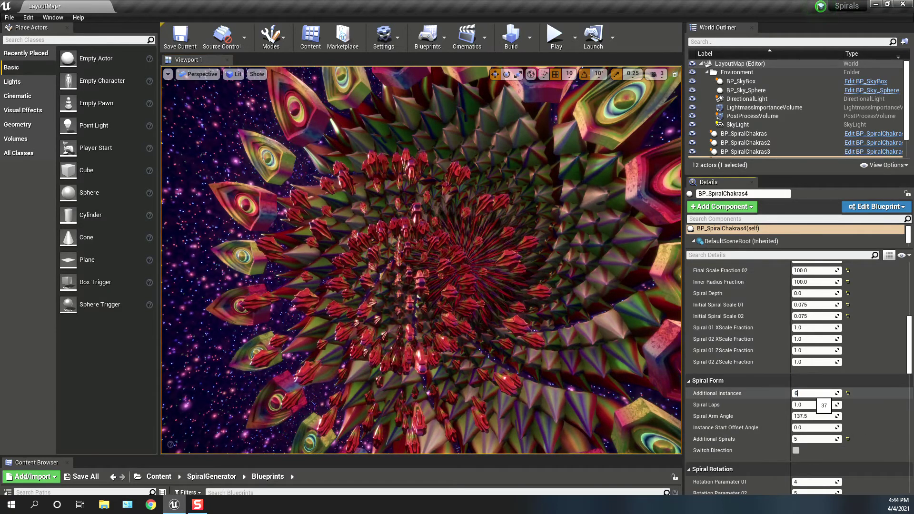
type("7")
key("Return")
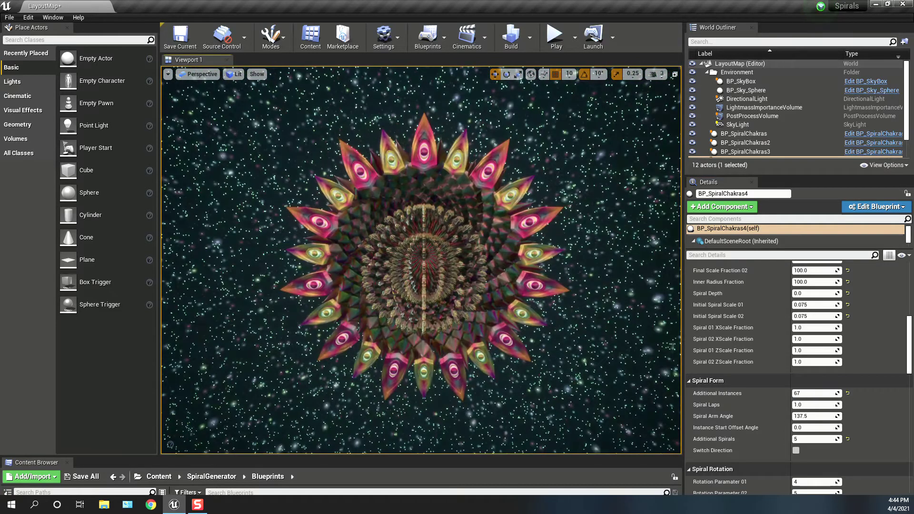
left_click(555, 36)
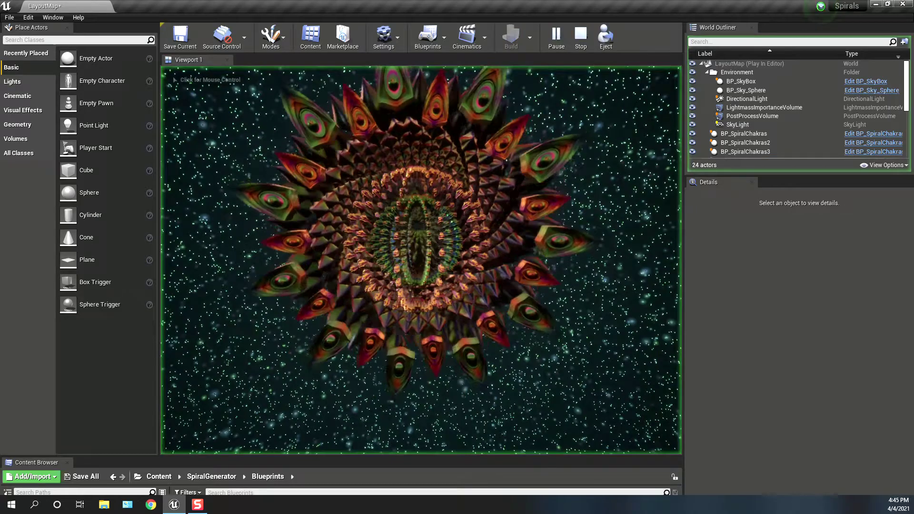